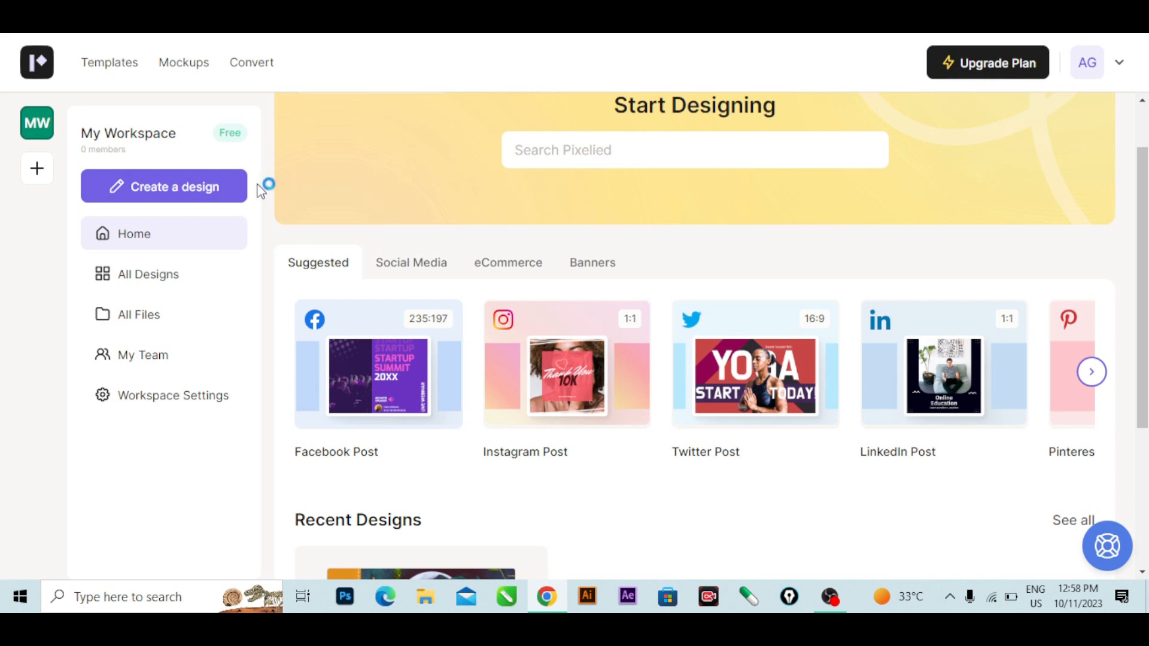
# Start a blank new design and filter the templates to the Youtube Thumbnails format by searching for "youtube".
pyautogui.click(209, 194)
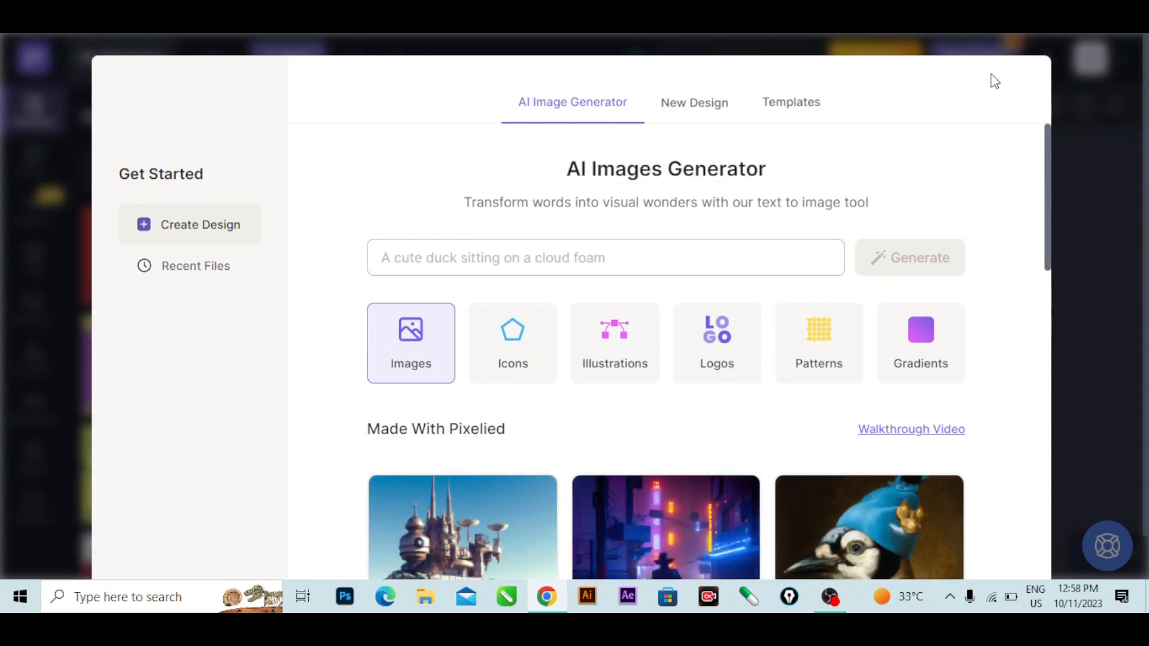
pyautogui.click(1072, 300)
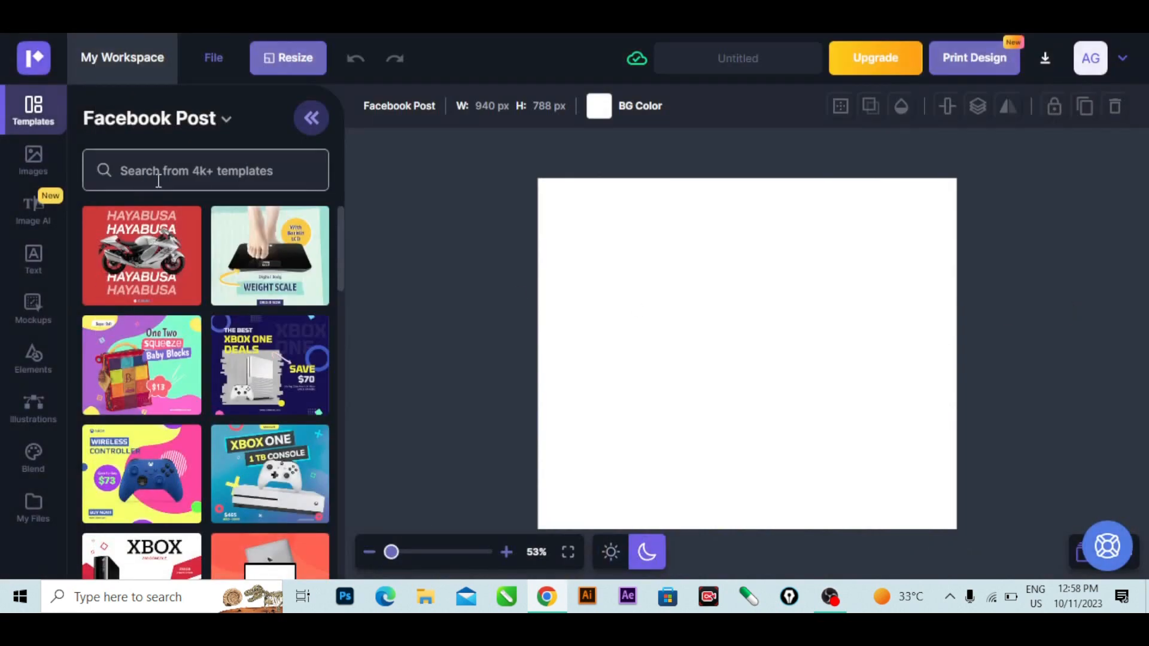
pyautogui.click(175, 130)
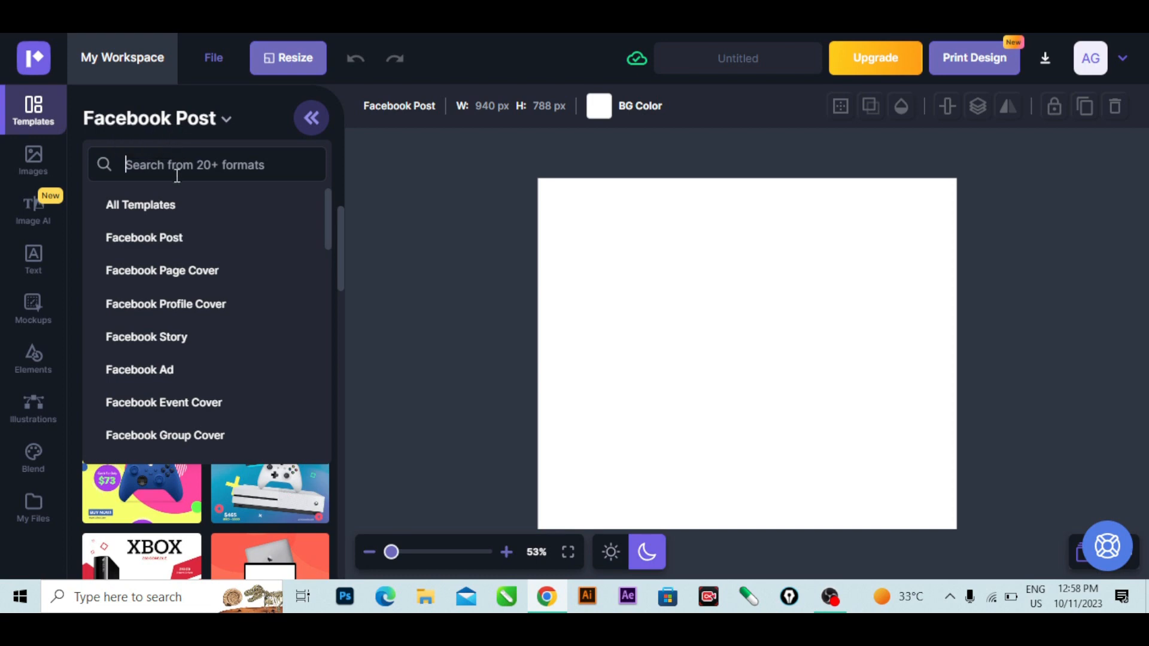
pyautogui.write('youtube')
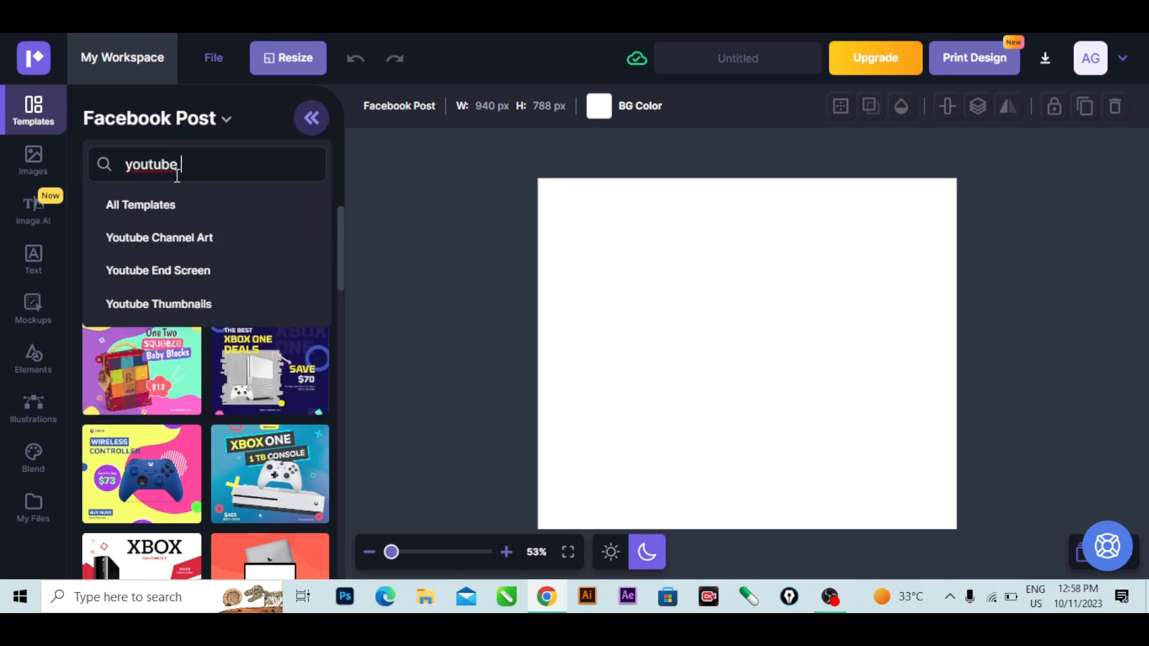
pyautogui.click(155, 303)
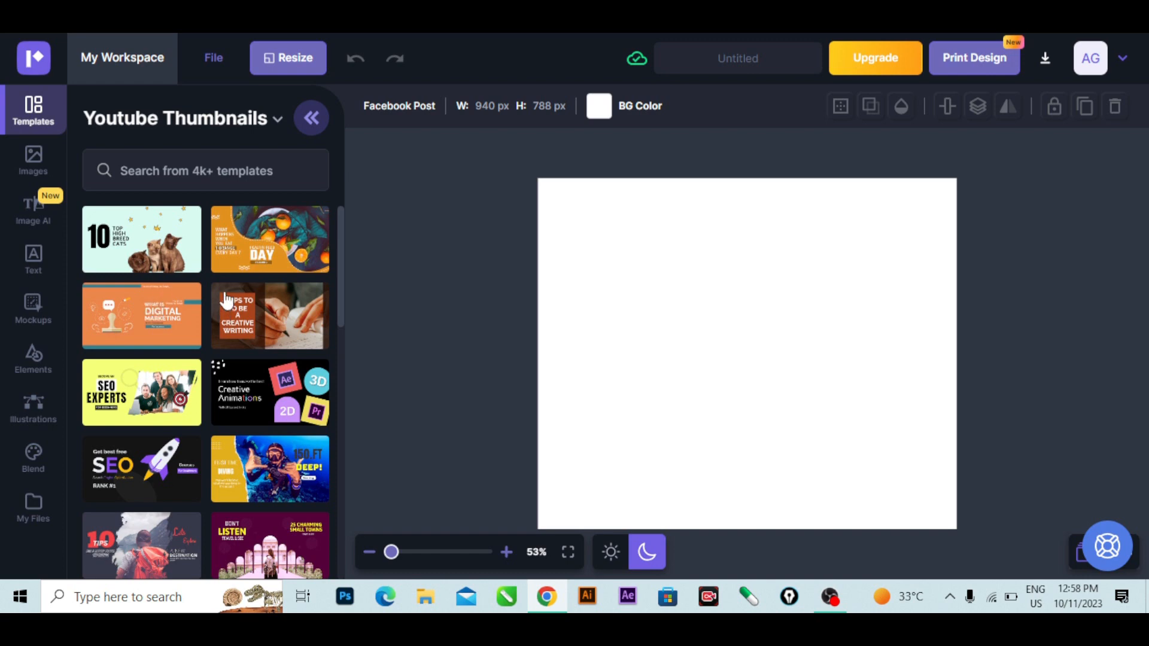
# Apply the orange "Healthy Food Day" thumbnail template to the canvas and select its orange background shape.
pyautogui.click(259, 259)
pyautogui.click(667, 146)
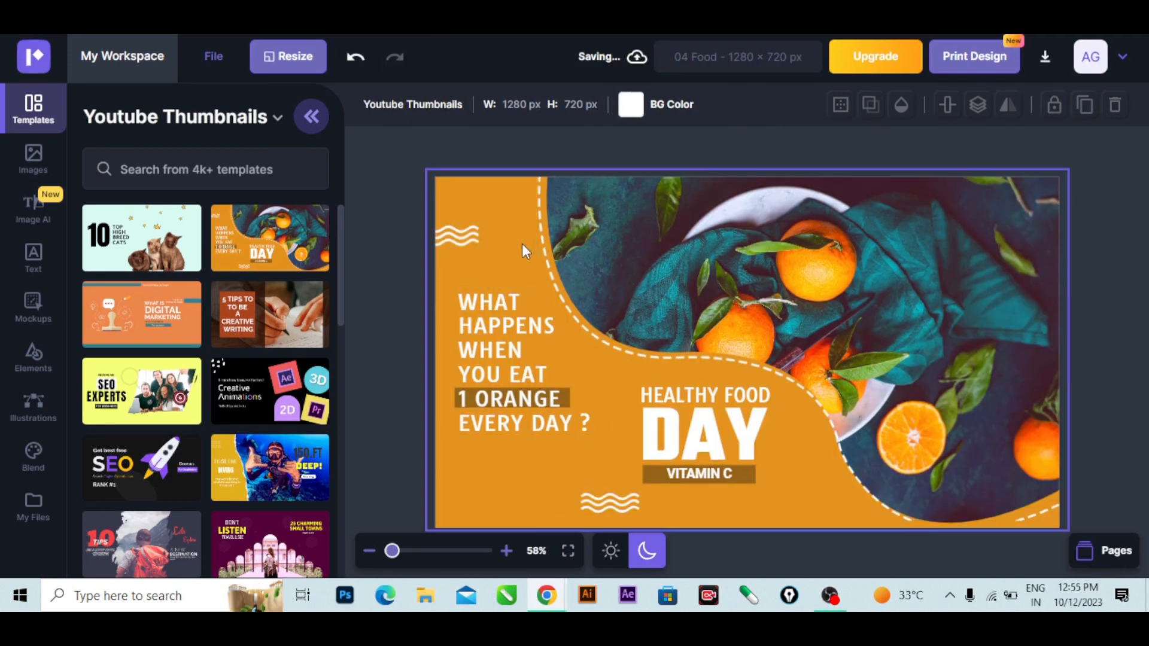
pyautogui.click(522, 243)
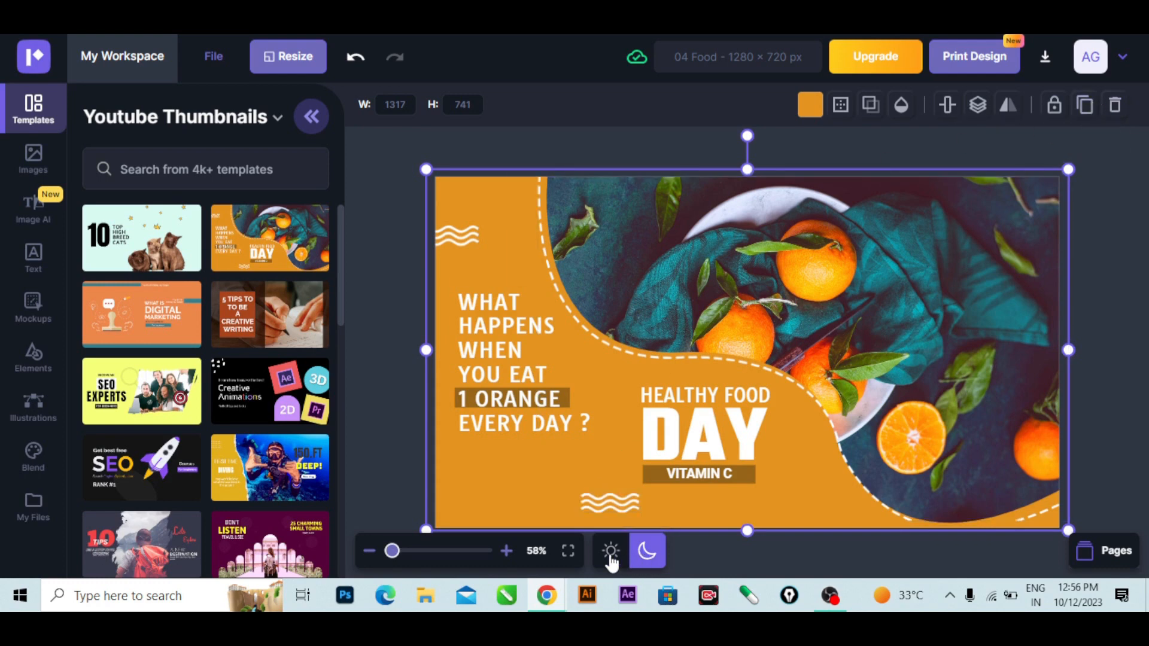
# Try the light editor theme and a 60% canvas zoom, and restore the dark theme and fitted view.
pyautogui.click(611, 559)
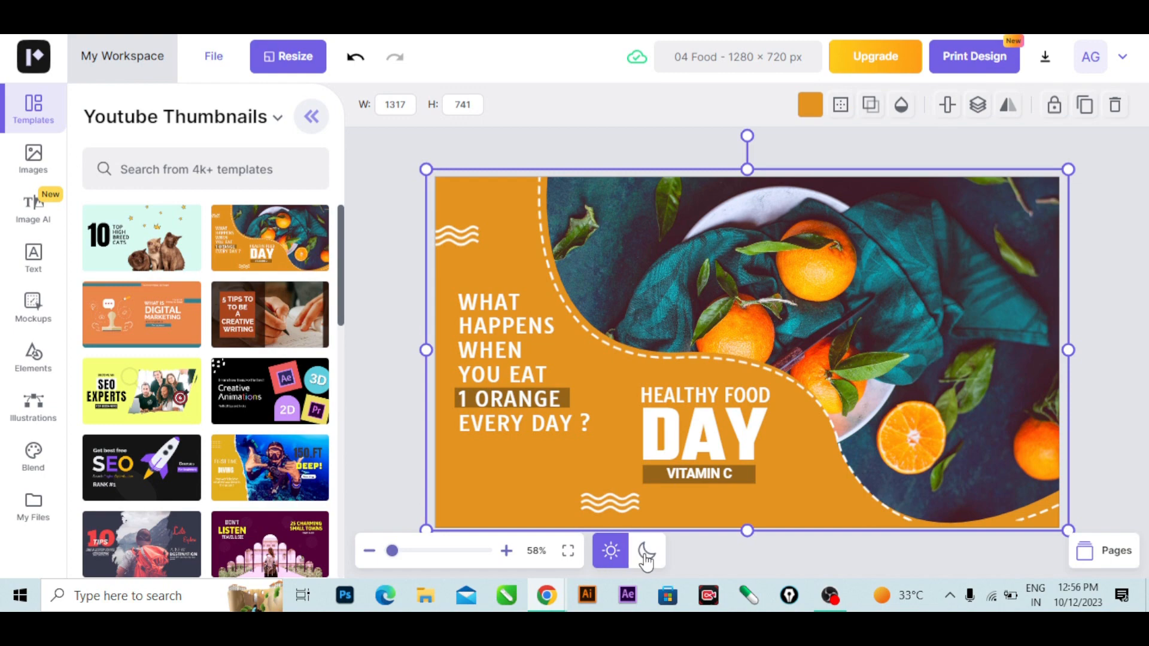
pyautogui.click(646, 560)
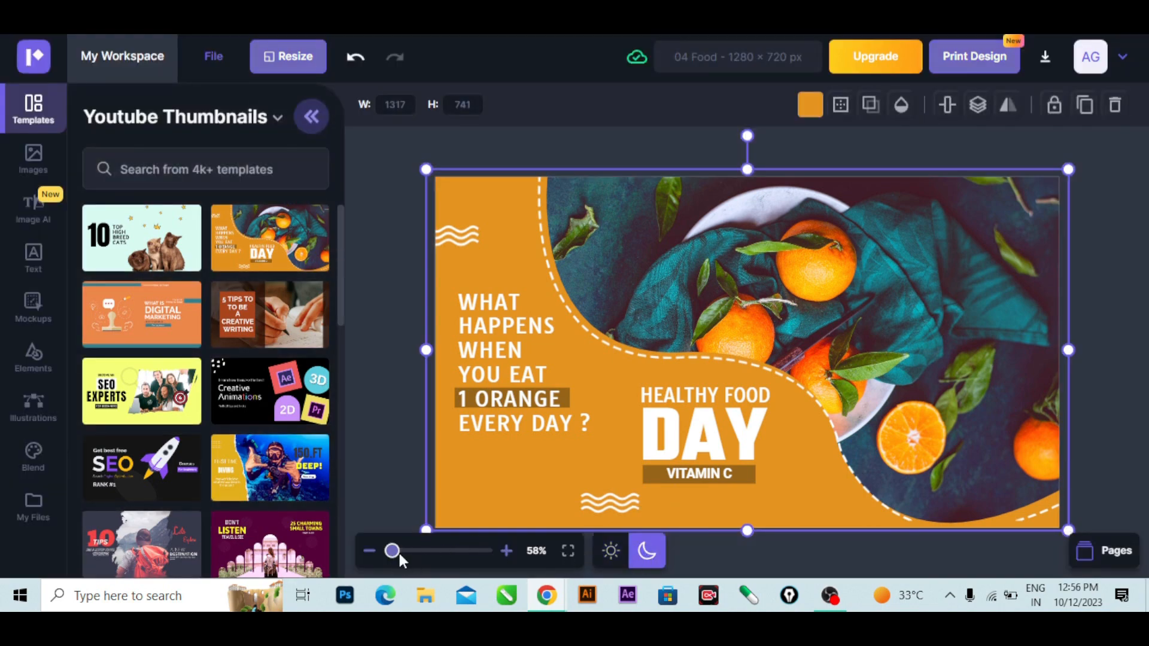
pyautogui.moveTo(395, 556); pyautogui.dragTo(393, 555)
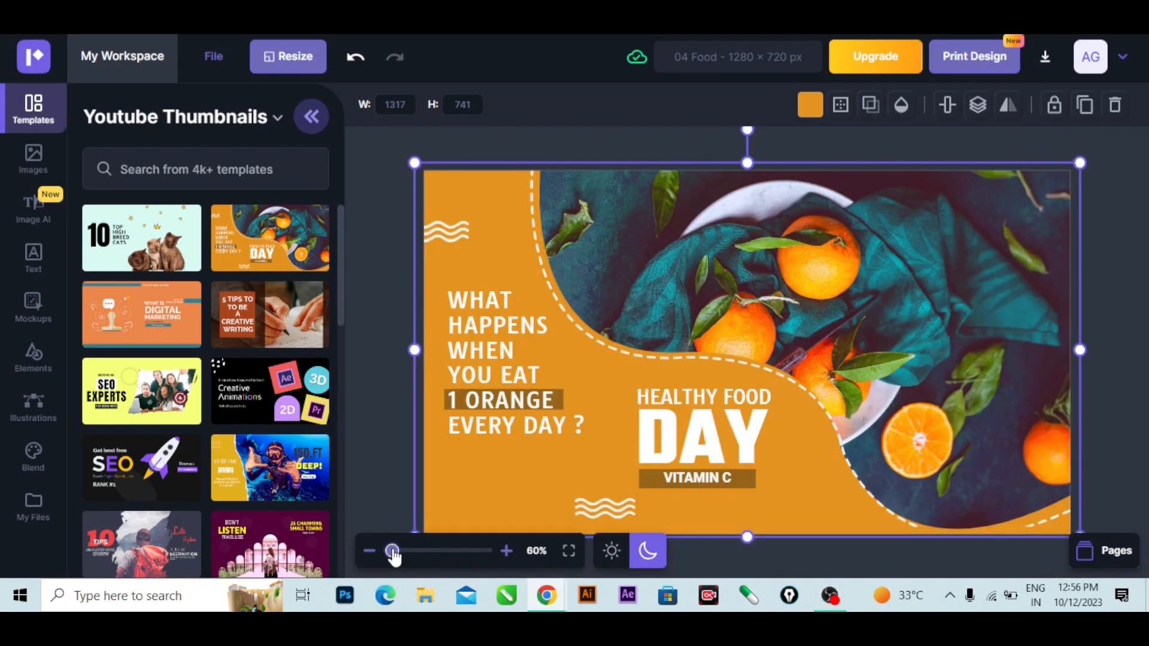
pyautogui.click(567, 551)
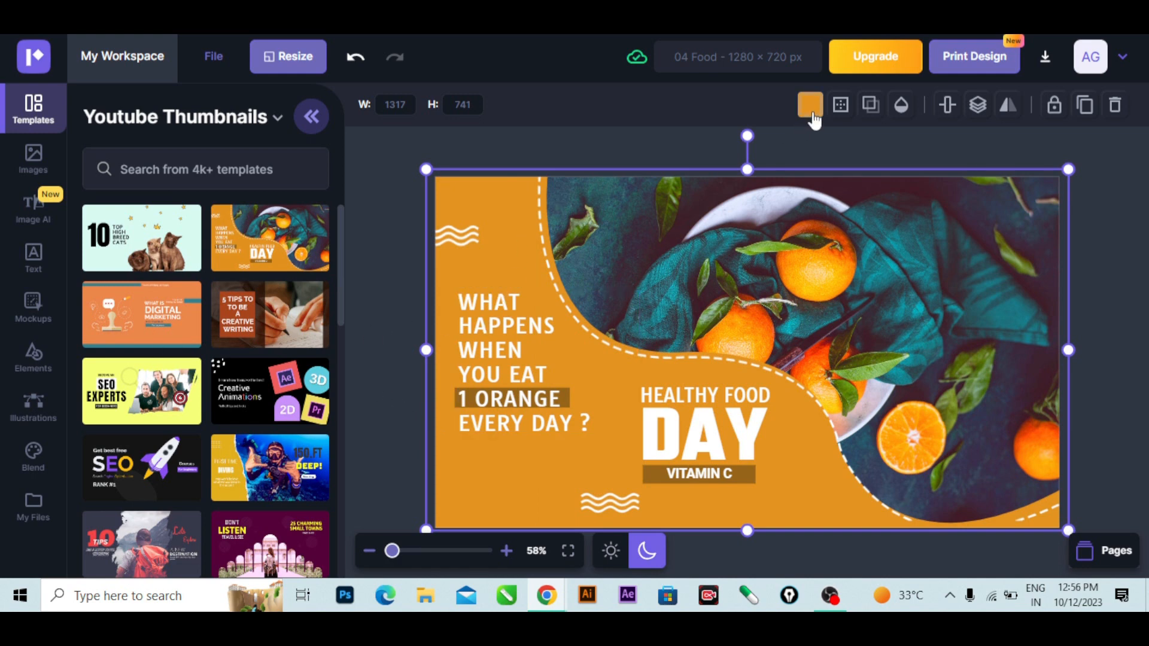
# Recolour the orange background shape to crimson, RGB 207, 15, 47, with its fill opacity at 75%.
pyautogui.click(813, 114)
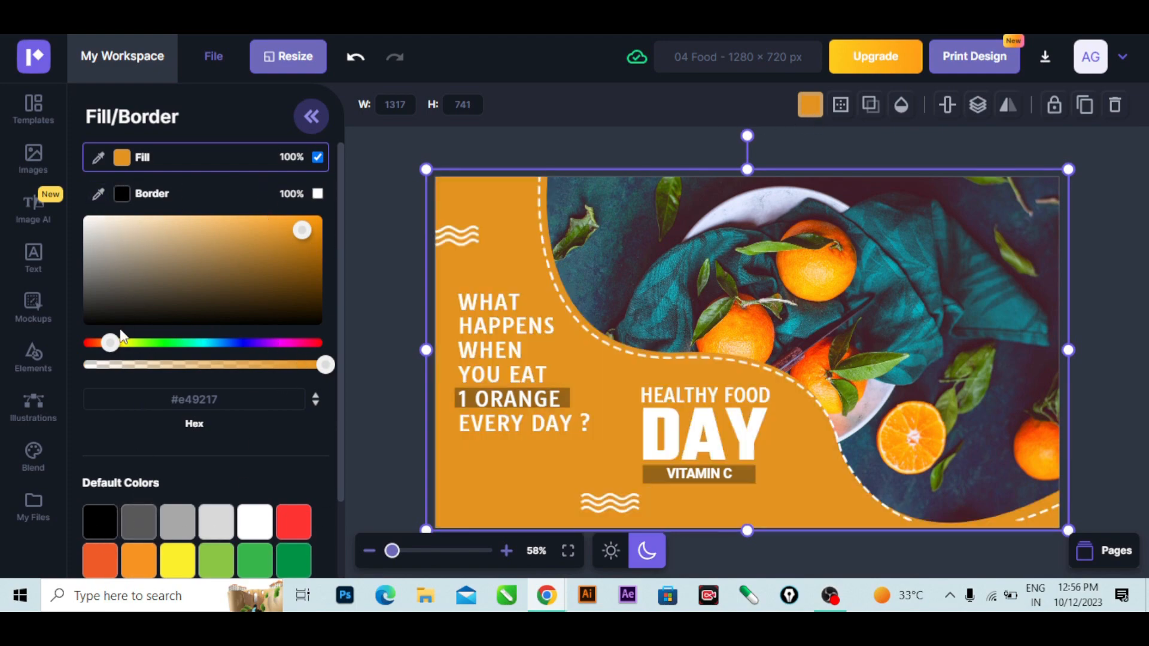
pyautogui.moveTo(113, 348); pyautogui.dragTo(319, 343)
pyautogui.moveTo(317, 242)
pyautogui.mouseDown()
pyautogui.moveTo(289, 261)
pyautogui.moveTo(197, 272)
pyautogui.moveTo(254, 269)
pyautogui.moveTo(318, 226)
pyautogui.moveTo(308, 239)
pyautogui.mouseUp()
pyautogui.moveTo(325, 364); pyautogui.dragTo(259, 365)
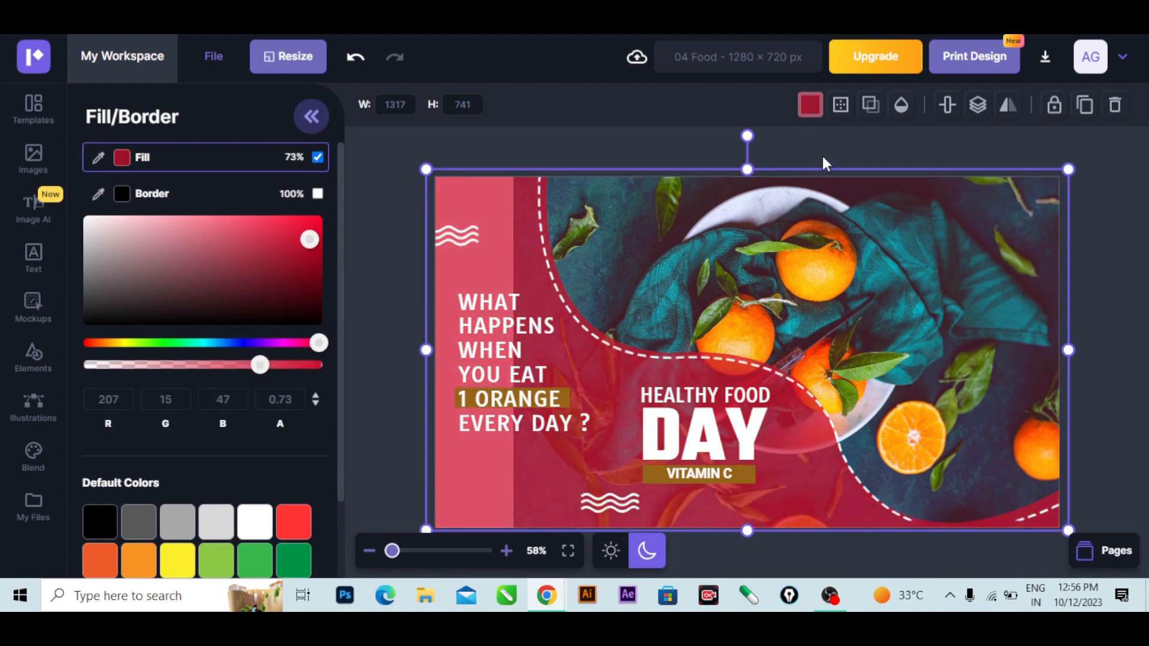
pyautogui.click(910, 106)
pyautogui.moveTo(261, 372)
pyautogui.mouseDown()
pyautogui.moveTo(277, 370)
pyautogui.moveTo(267, 371)
pyautogui.mouseUp()
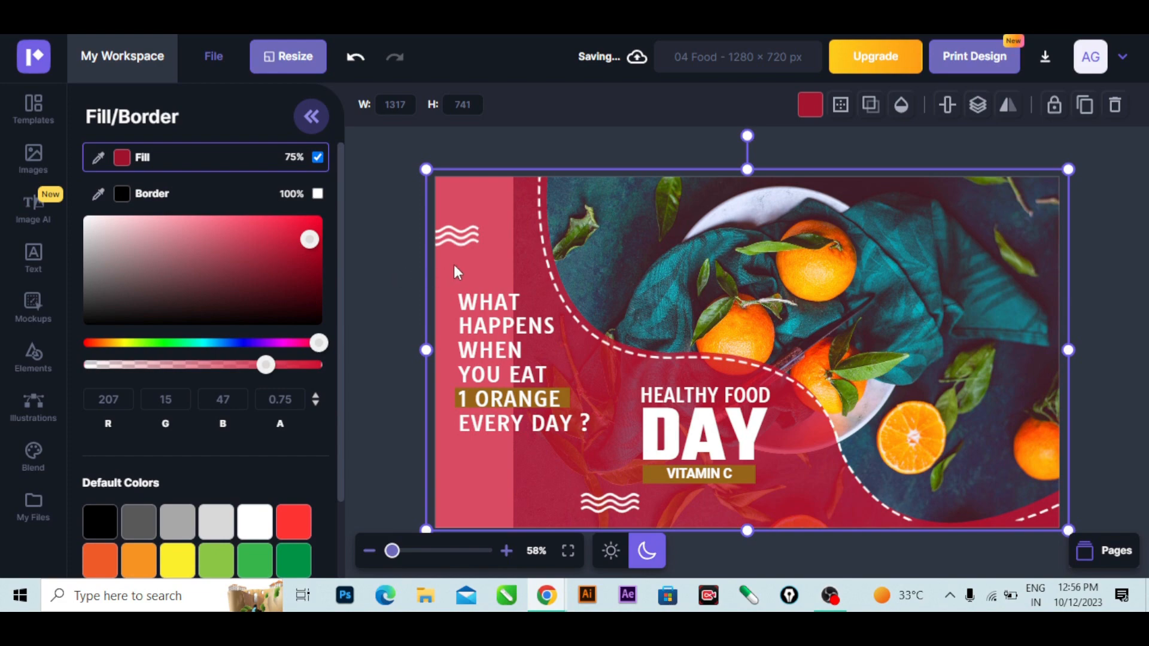
# Try several default colours as the background shape's fill, including white, green, blue, pink and lavender.
pyautogui.click(252, 522)
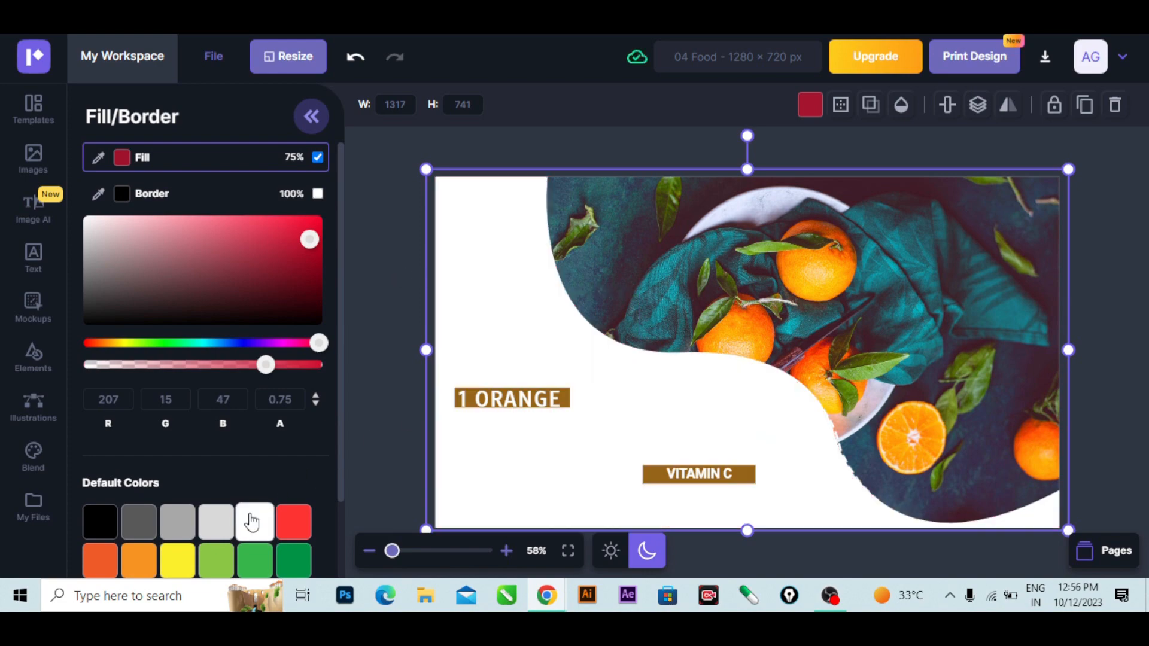
pyautogui.scroll(-3, 251, 523)
pyautogui.click(255, 466)
pyautogui.click(254, 506)
pyautogui.click(255, 544)
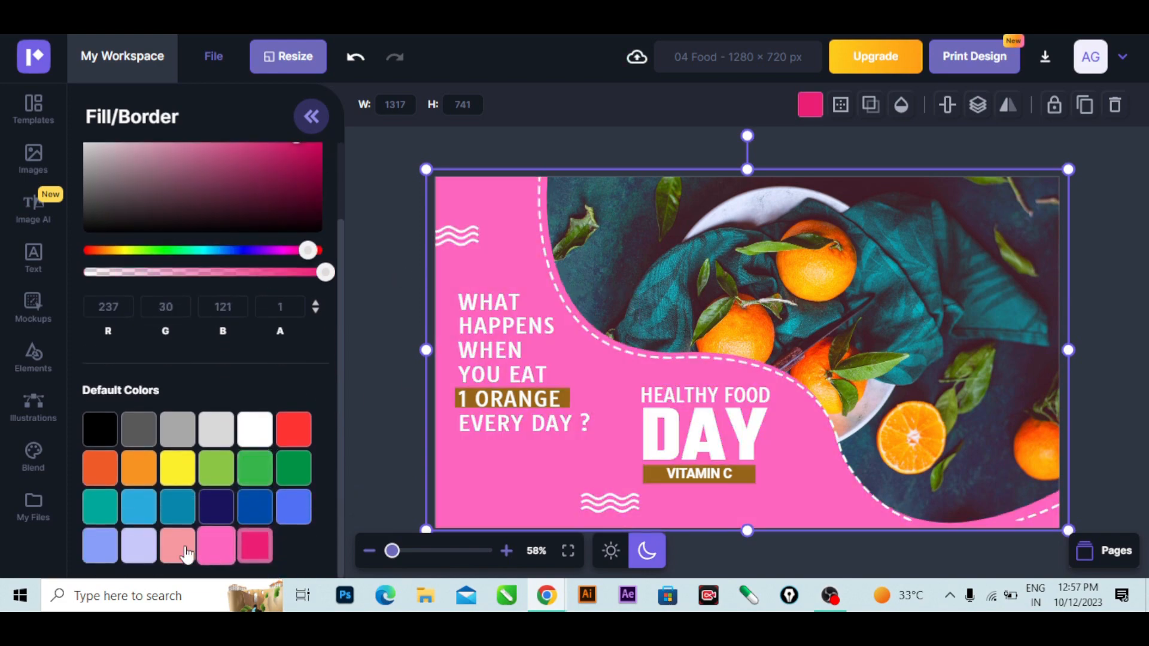
pyautogui.click(138, 546)
pyautogui.click(255, 469)
# Set the background shape's fill to dark red, RGB 201, 9, 9, starting from the default red, with 82% opacity.
pyautogui.click(294, 431)
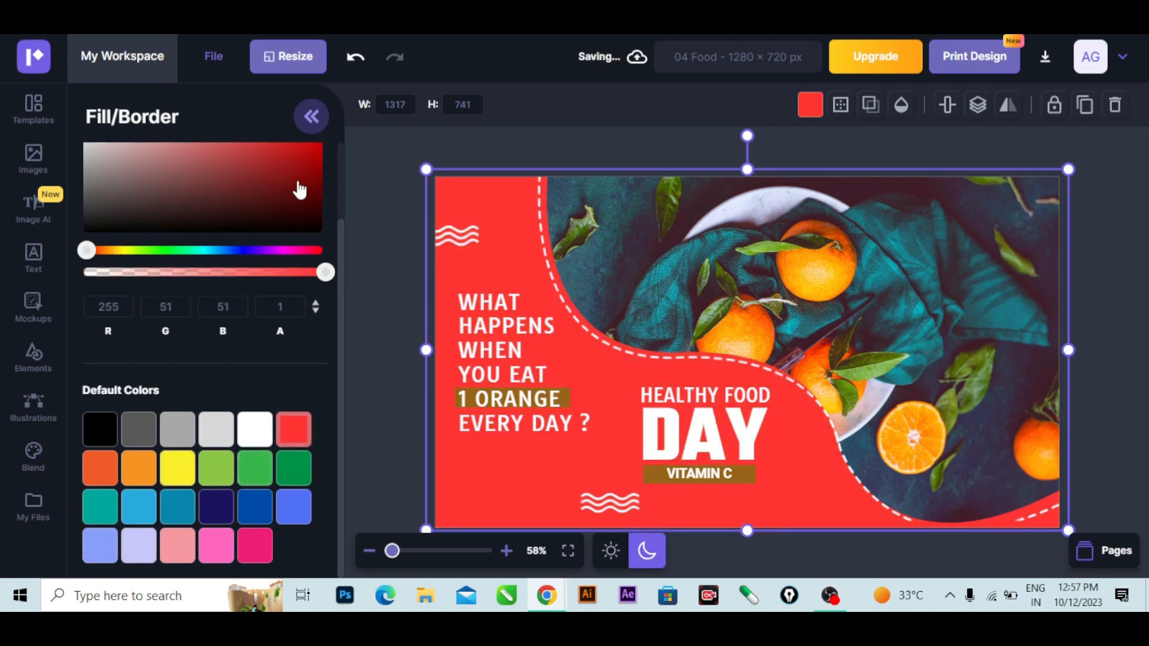
pyautogui.moveTo(303, 171); pyautogui.dragTo(315, 150)
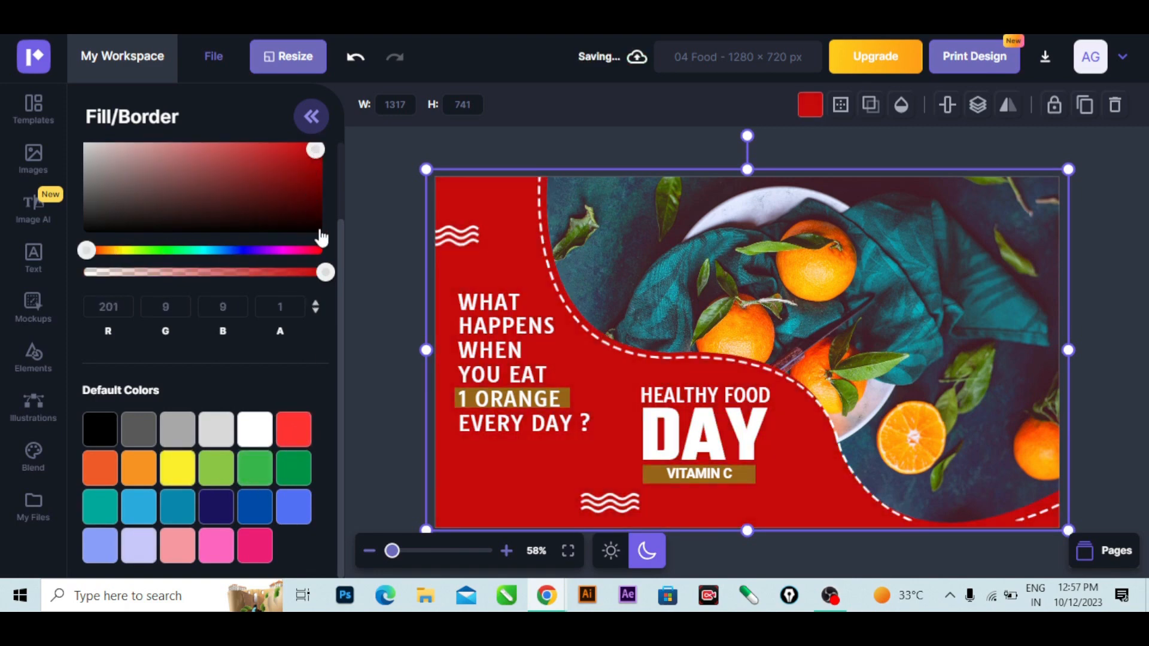
pyautogui.moveTo(325, 272); pyautogui.dragTo(281, 276)
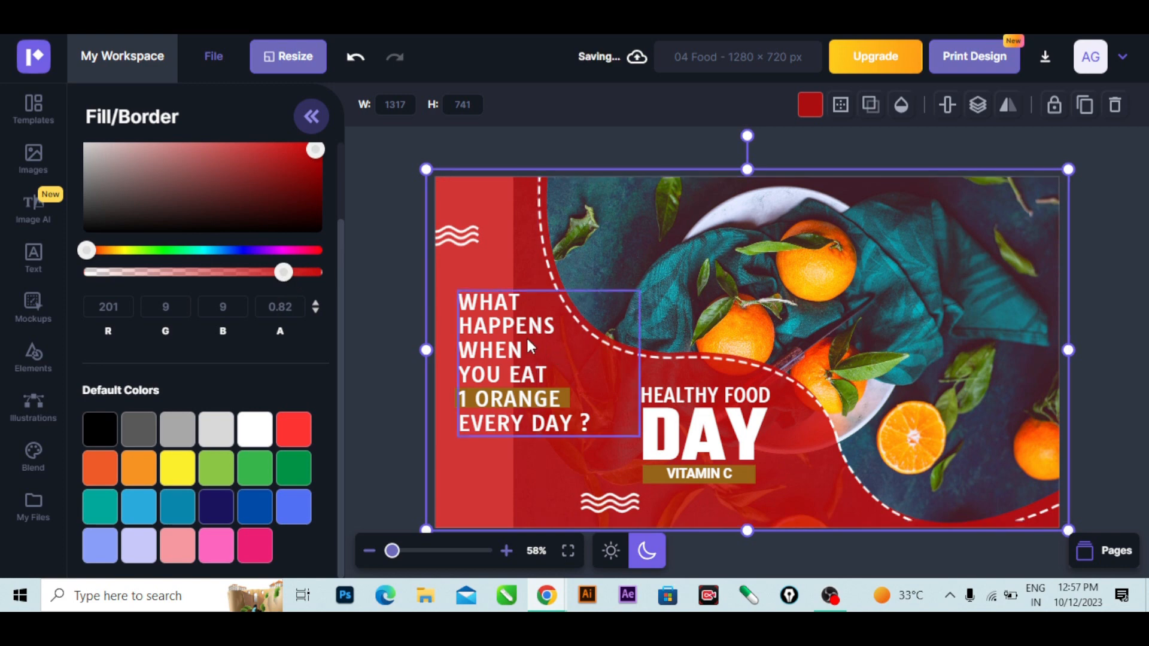
# Change the font of the "WHAT HAPPENS WHEN YOU EAT 1 ORANGE EVERY DAY ?" text to Aguafina Script.
pyautogui.click(515, 349)
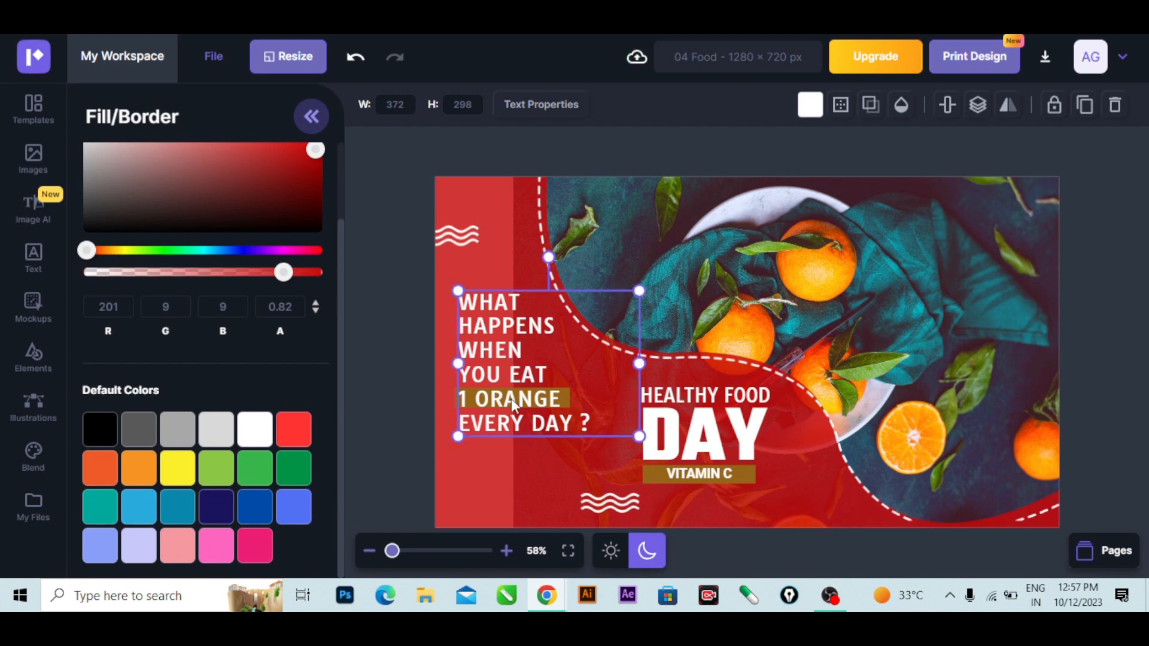
pyautogui.click(711, 429)
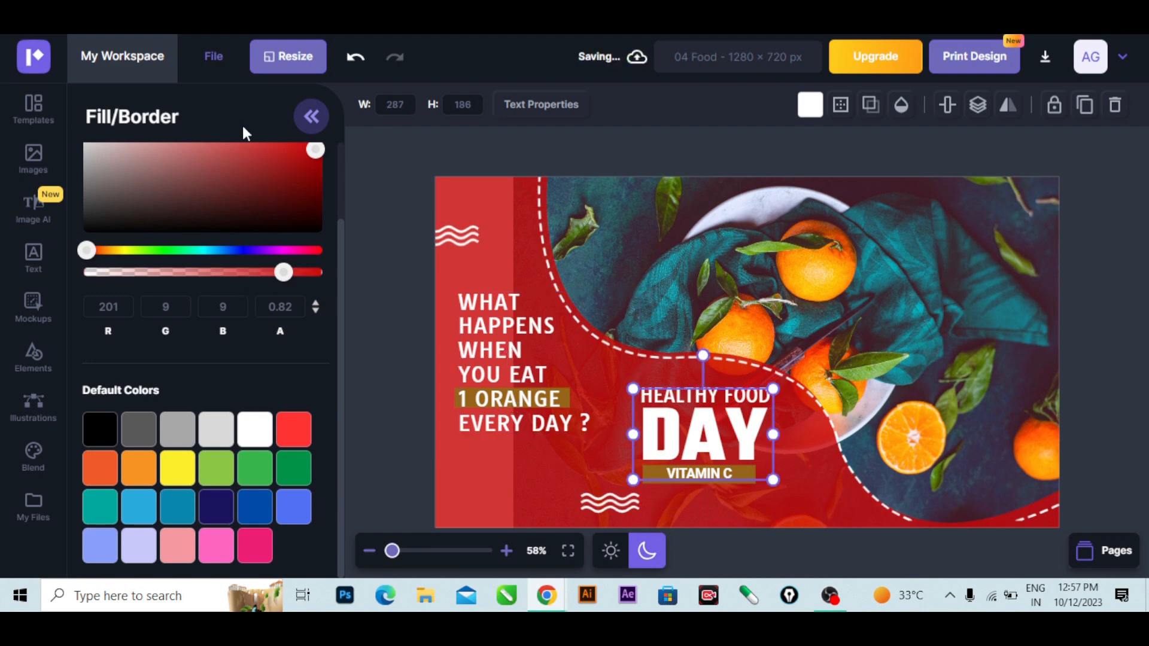
pyautogui.click(530, 107)
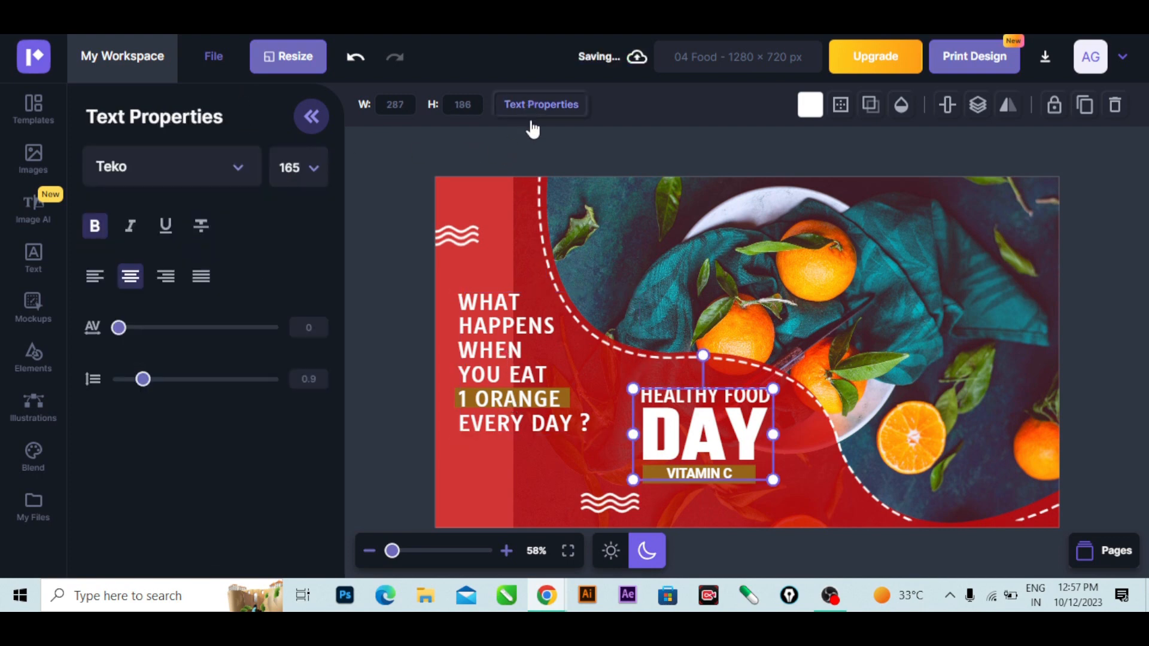
pyautogui.click(558, 396)
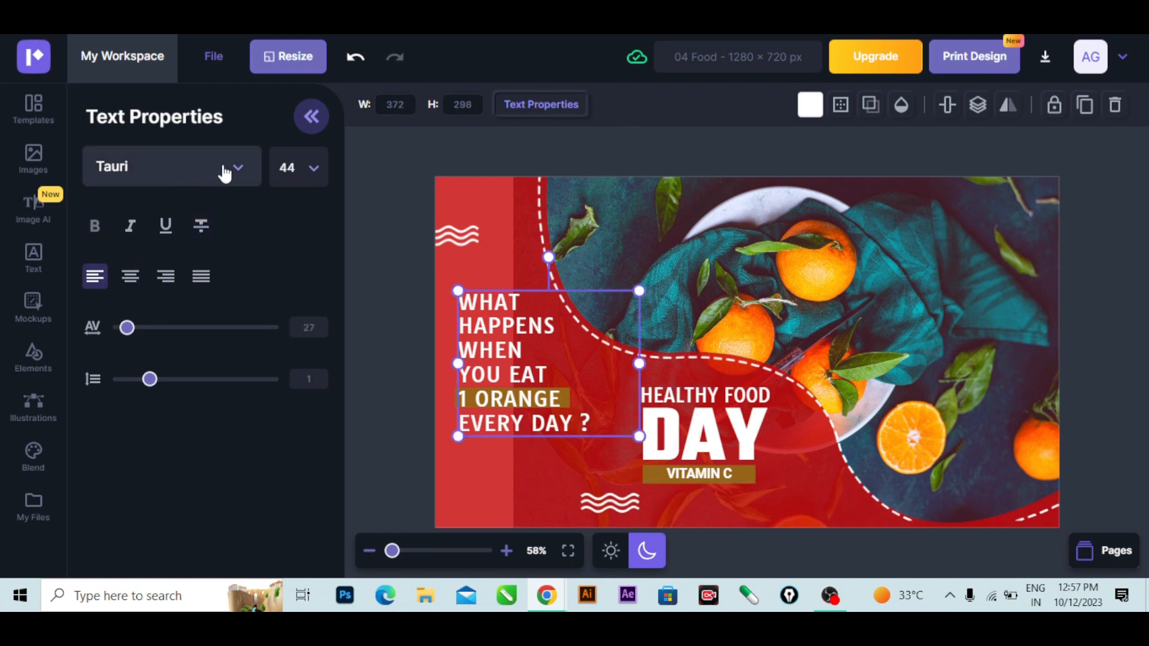
pyautogui.click(525, 107)
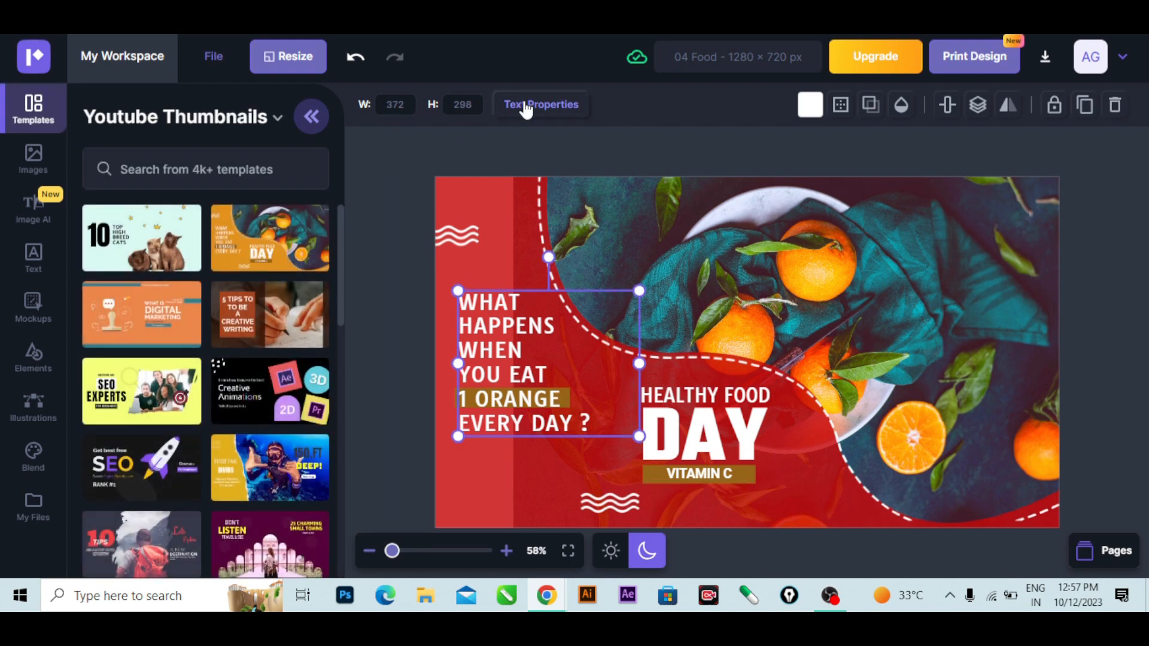
pyautogui.click(526, 106)
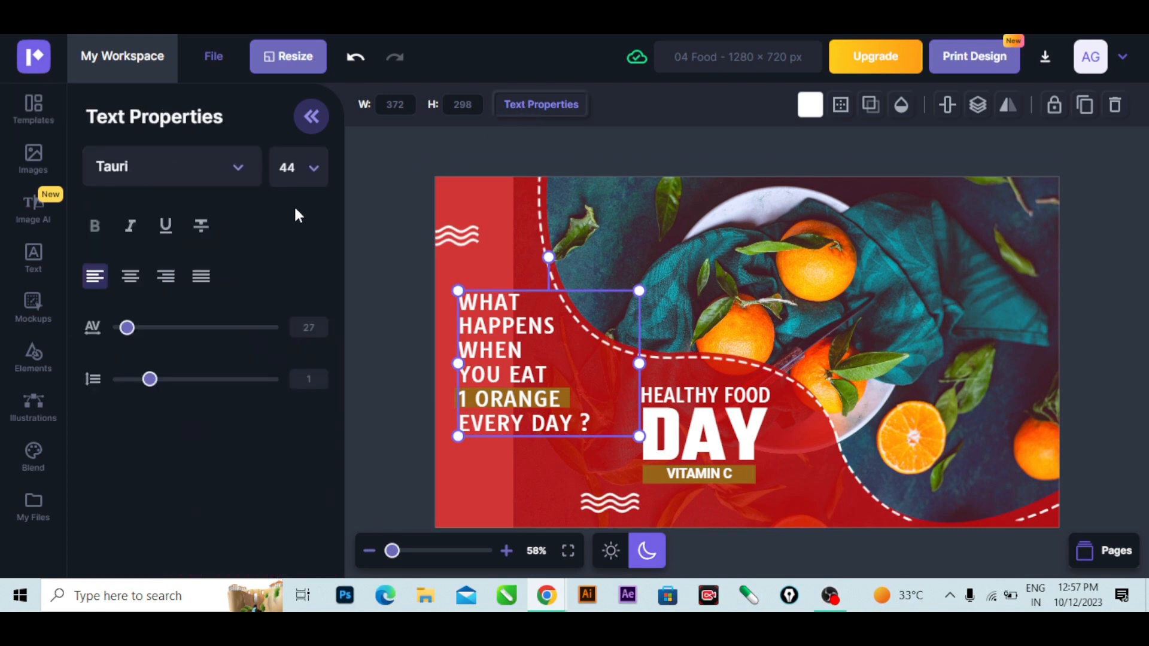
pyautogui.click(196, 176)
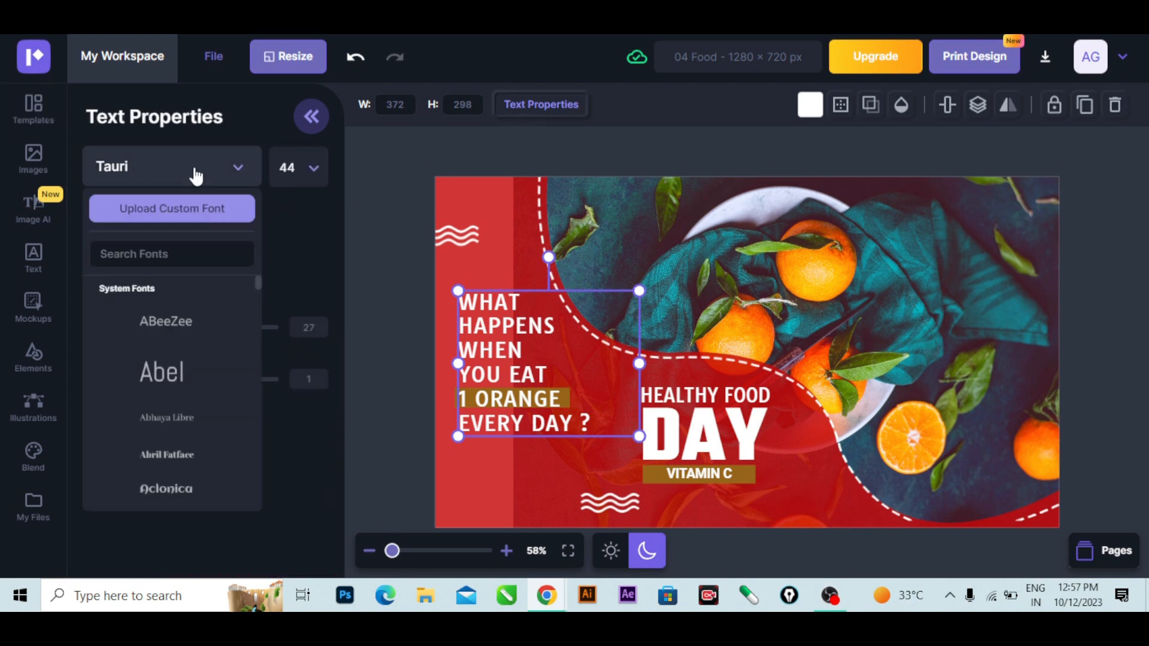
pyautogui.scroll(-3, 165, 383)
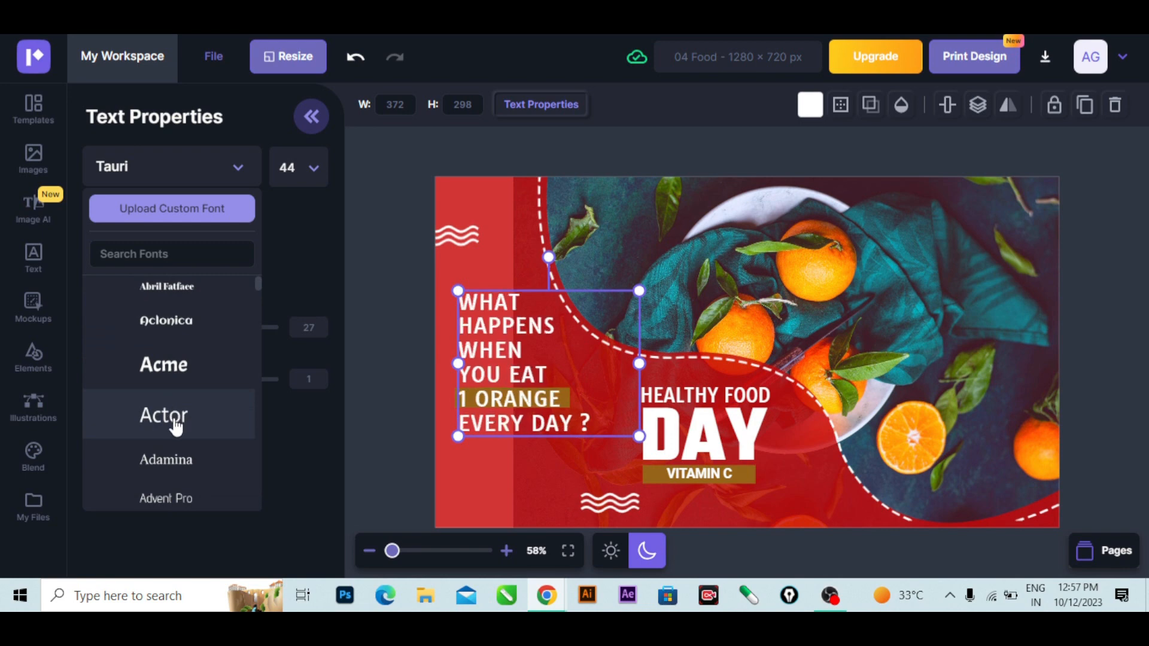
pyautogui.scroll(-2, 159, 470)
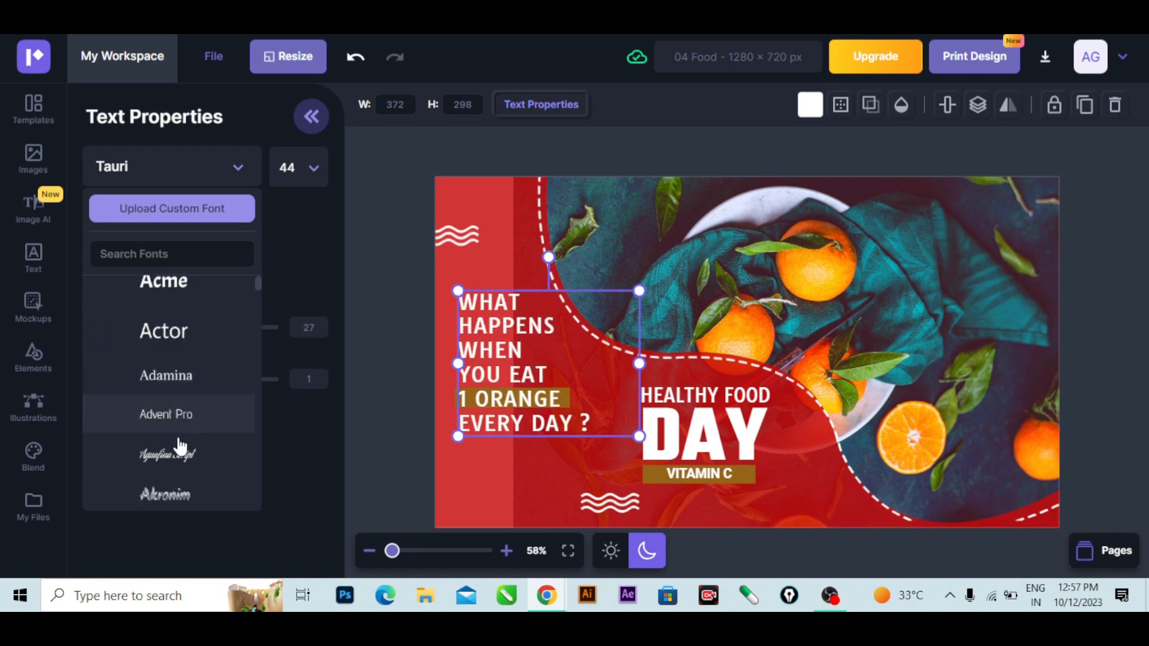
pyautogui.click(178, 453)
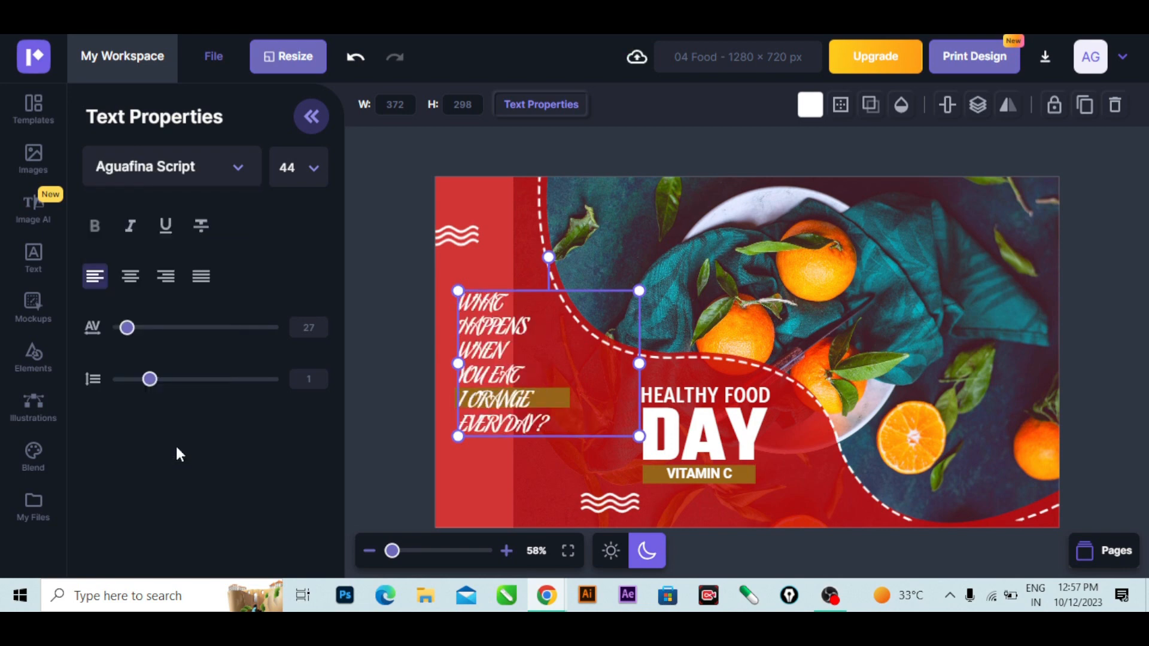
# Change the font of the large "DAY" text to Aclonica.
pyautogui.click(716, 446)
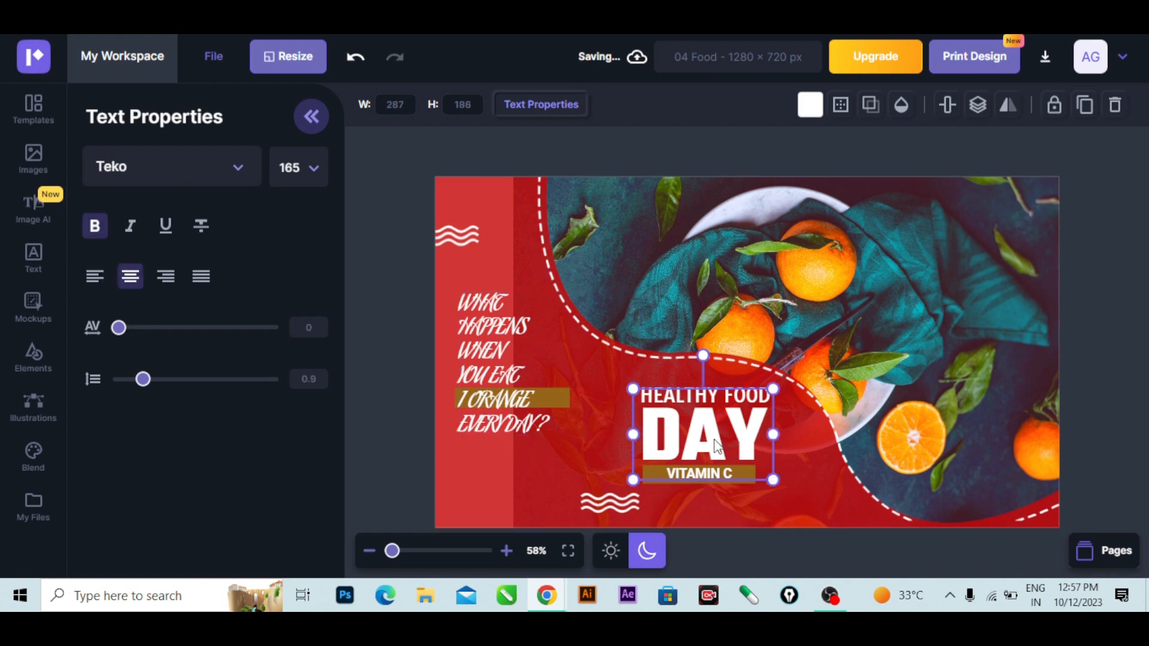
pyautogui.click(174, 179)
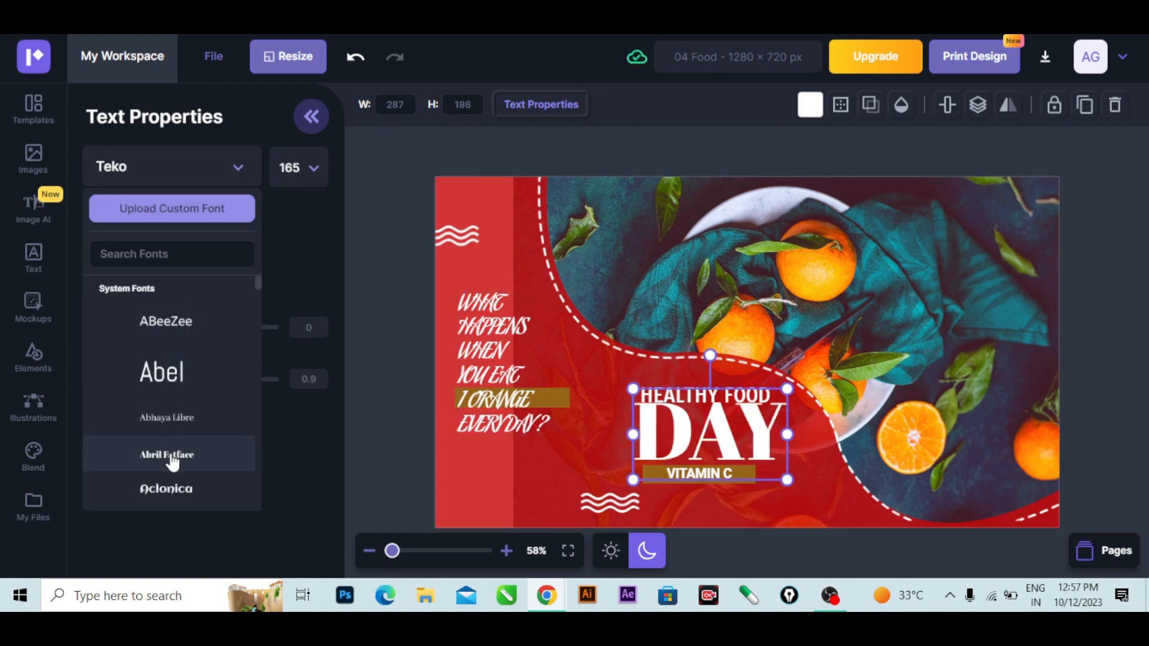
pyautogui.scroll(-2, 171, 454)
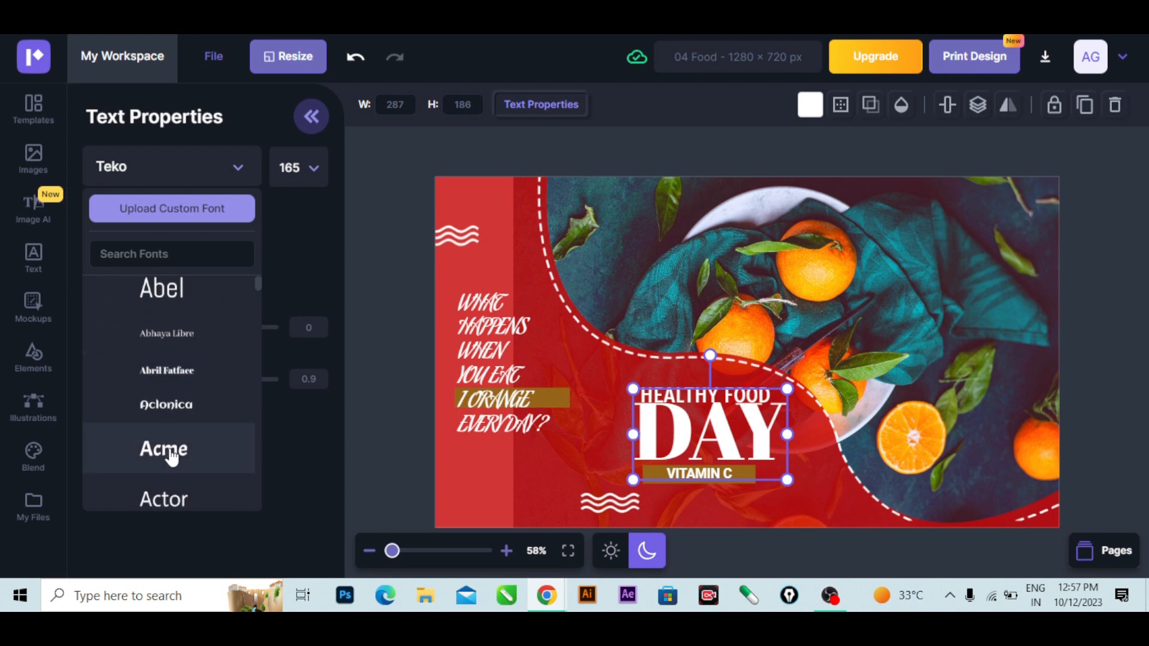
pyautogui.click(182, 406)
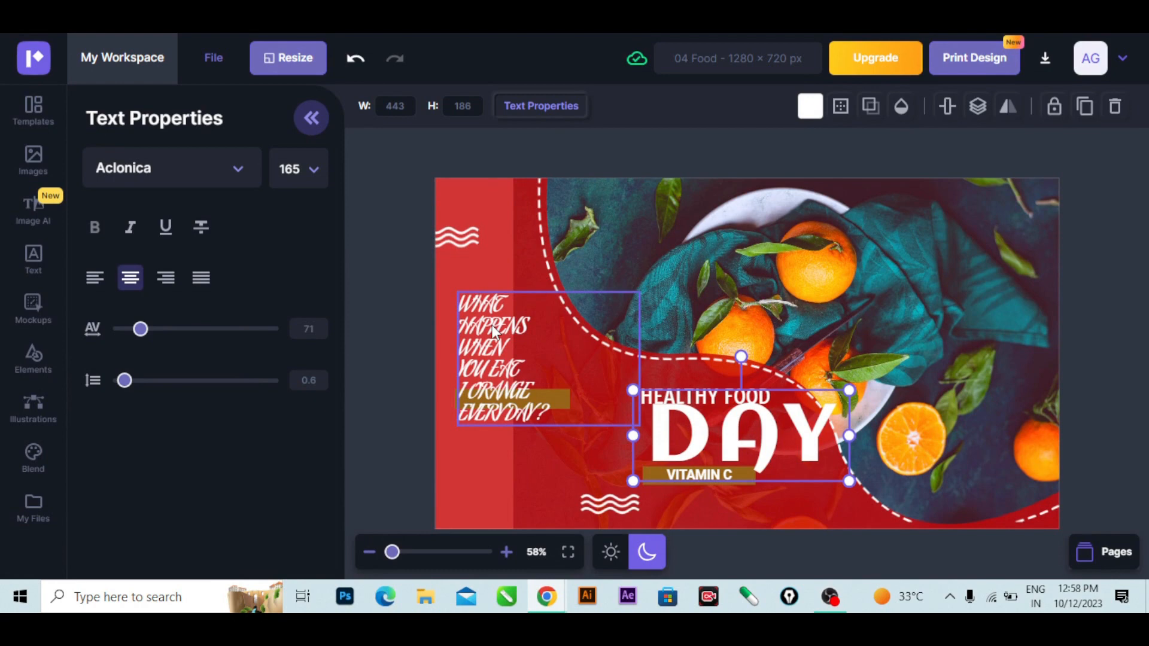
# Set the letter spacing of the "WHAT HAPPENS WHEN YOU EAT" text block to 213.
pyautogui.click(494, 332)
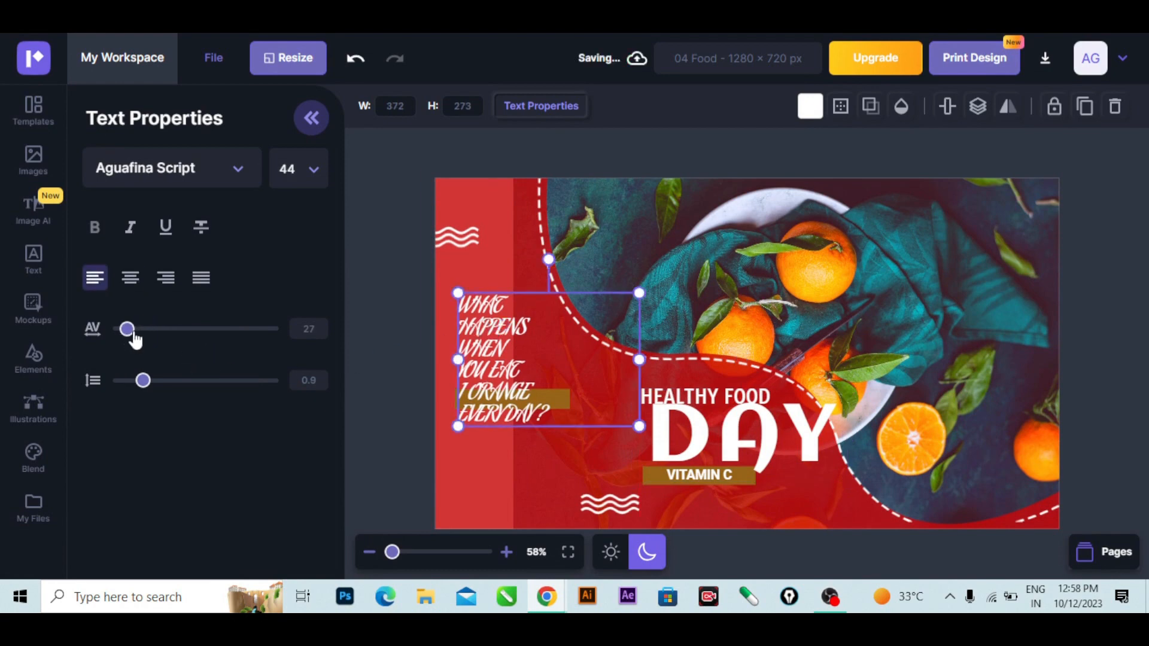
pyautogui.moveTo(132, 335); pyautogui.dragTo(185, 336)
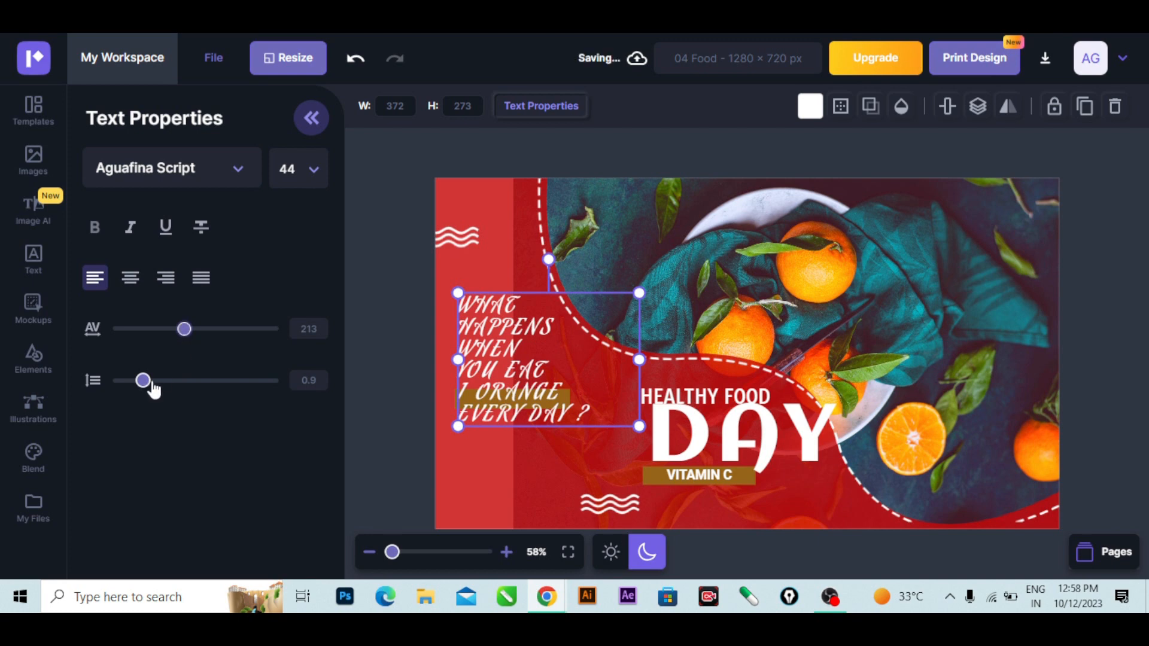
# Set the line height of the "WHAT HAPPENS WHEN YOU EAT 1 ORANGE EVERY DAY ?" text block to 1.2.
pyautogui.moveTo(144, 381)
pyautogui.mouseDown()
pyautogui.moveTo(175, 389)
pyautogui.moveTo(165, 388)
pyautogui.mouseUp()
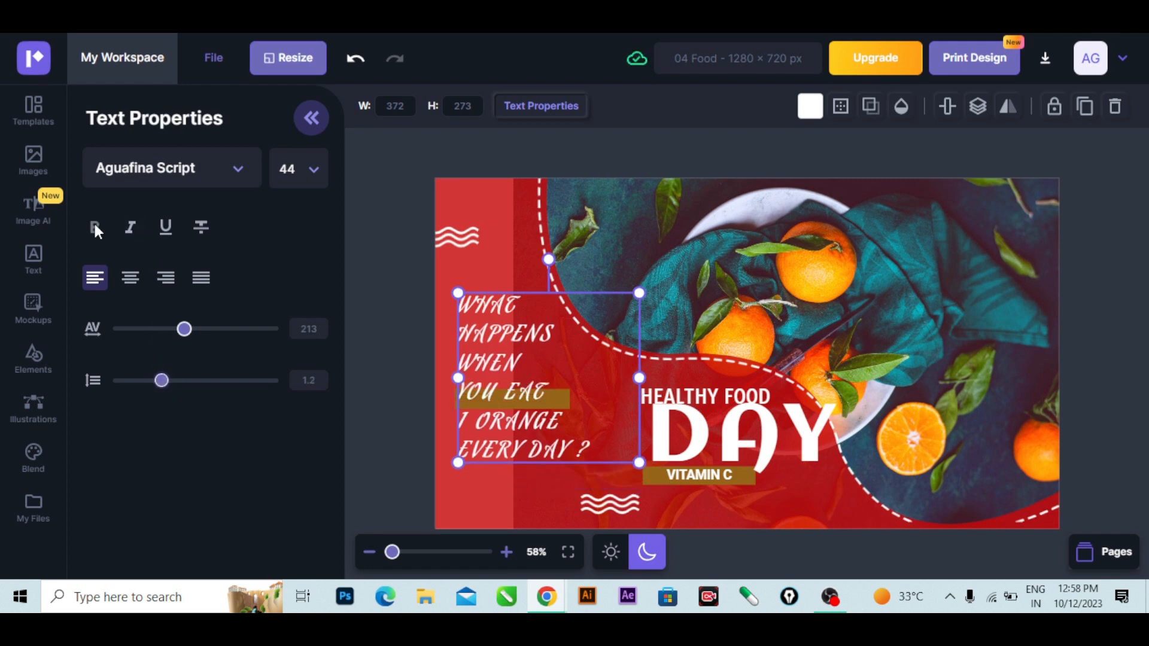
# Try underline and strikethrough formatting on the "WHAT HAPPENS WHEN YOU EAT" text block.
pyautogui.click(133, 229)
pyautogui.click(168, 235)
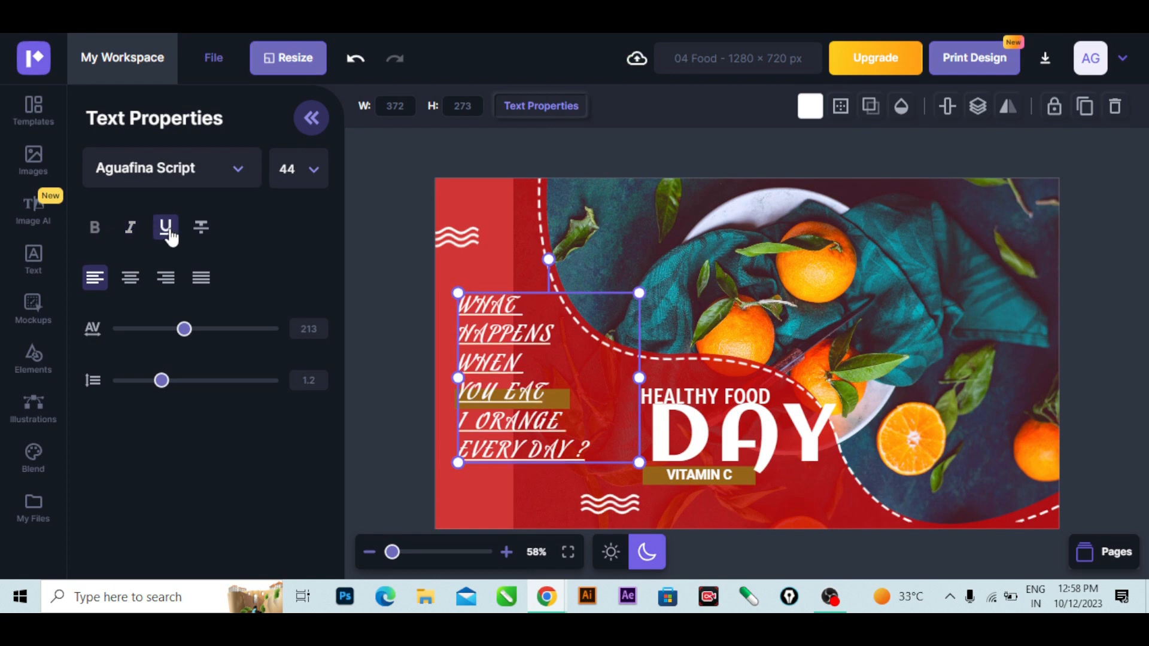
pyautogui.click(168, 235)
pyautogui.click(204, 232)
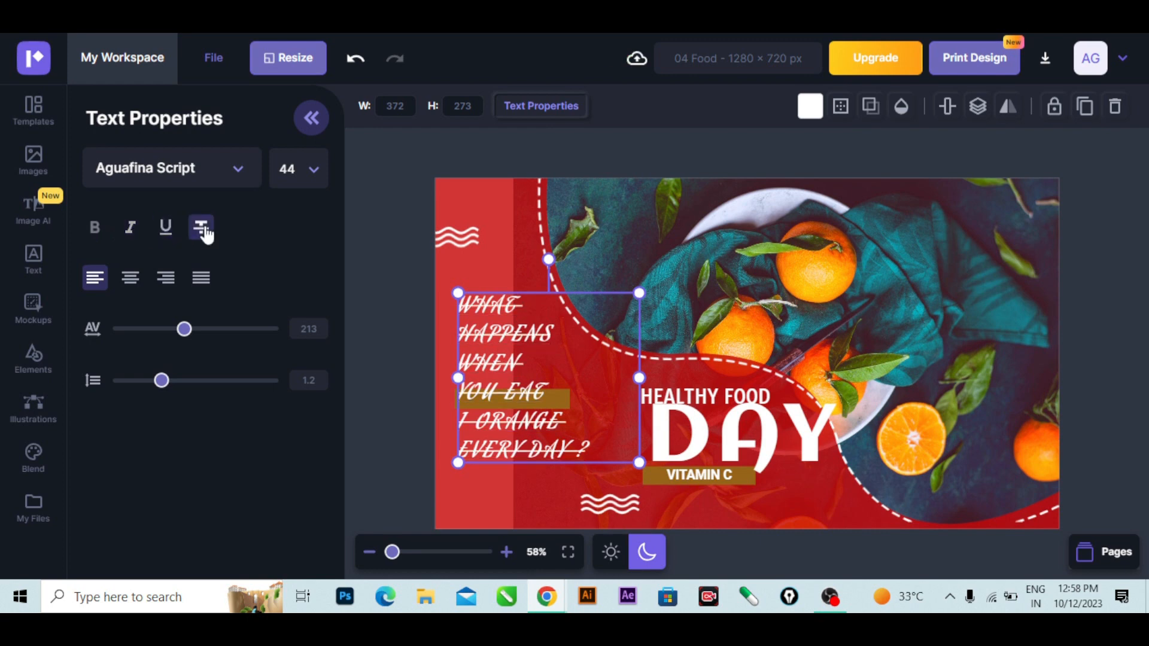
pyautogui.click(204, 232)
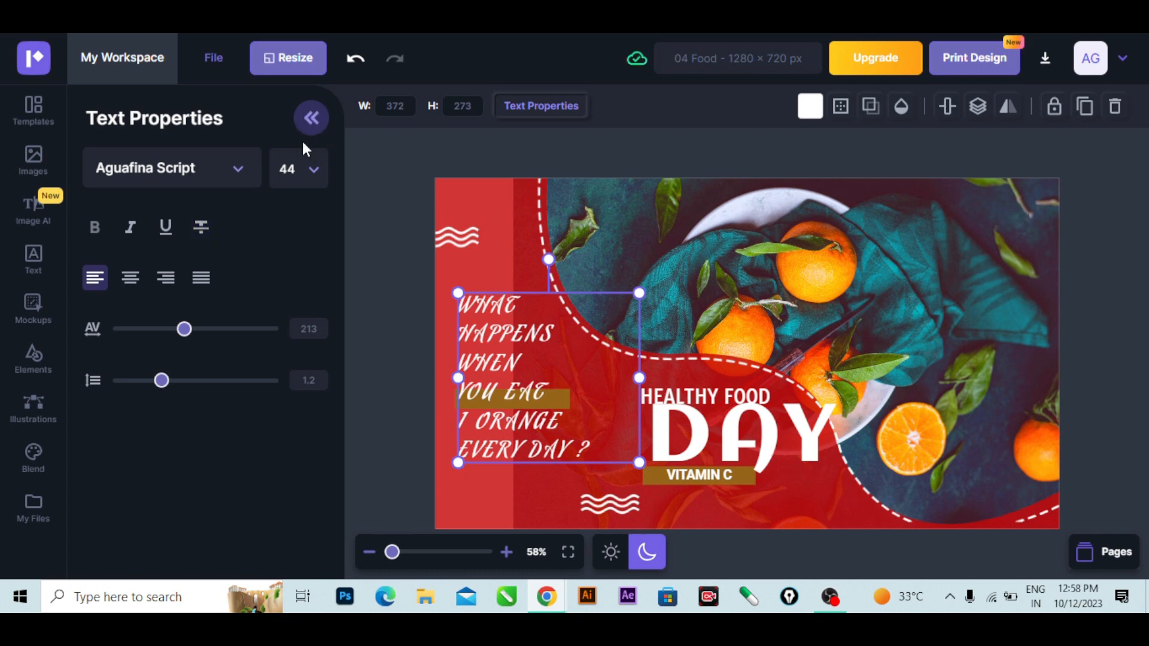
# Set the font size of the "WHAT HAPPENS WHEN YOU EAT" text block to 48 after trying 120.
pyautogui.click(308, 181)
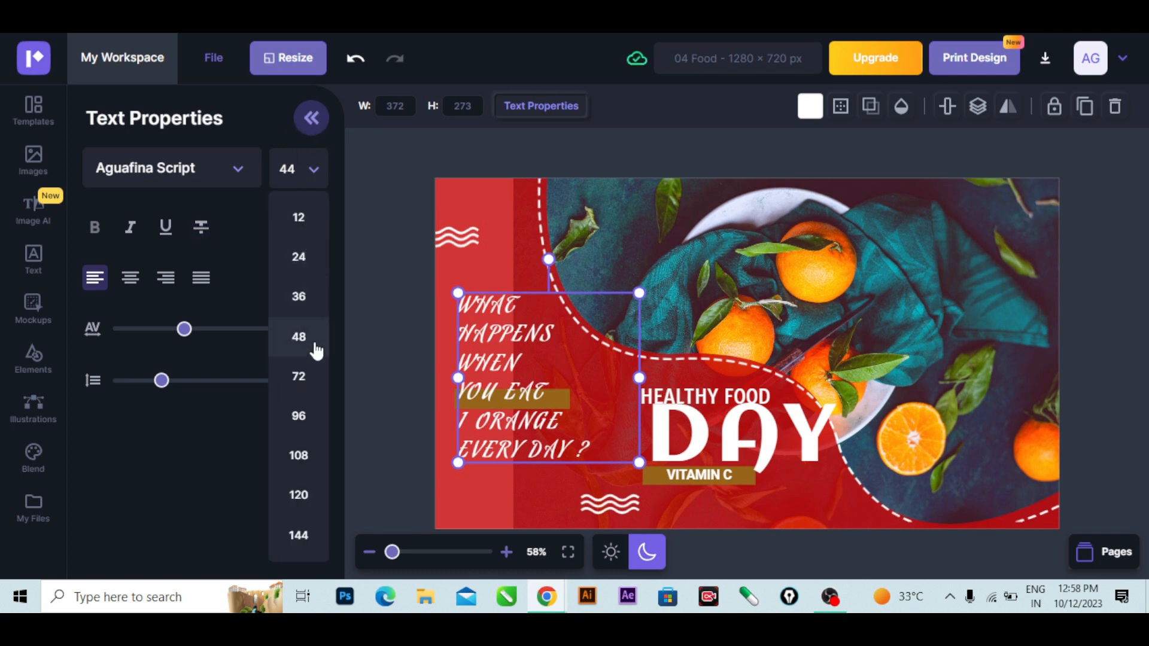
pyautogui.click(305, 500)
pyautogui.click(313, 174)
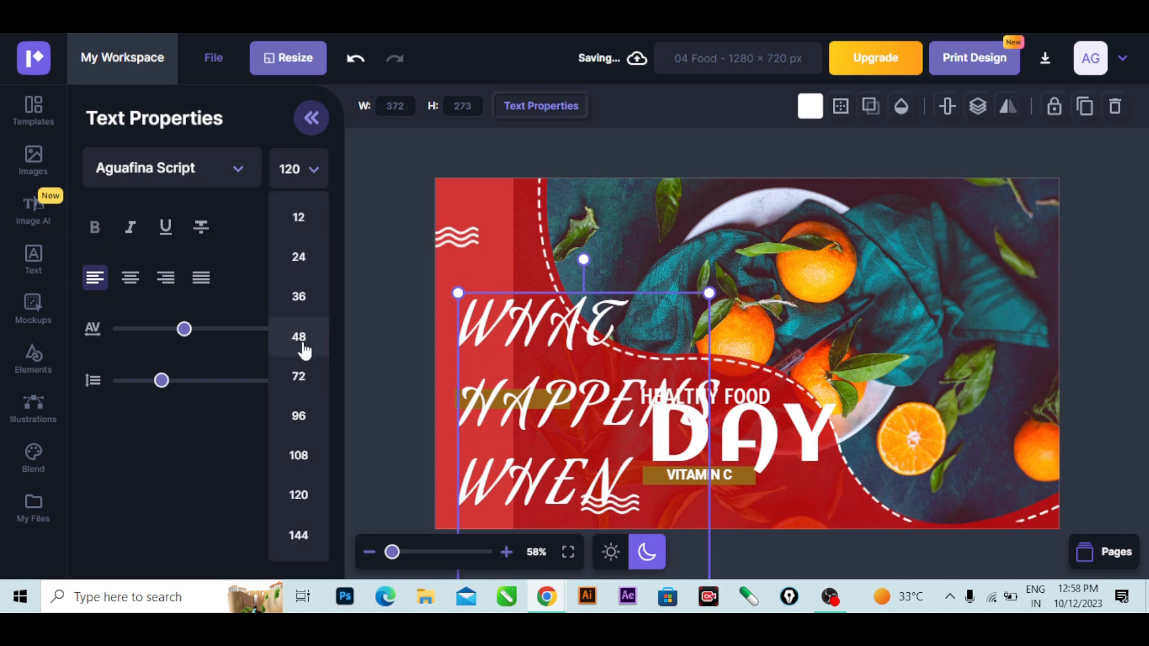
pyautogui.click(302, 339)
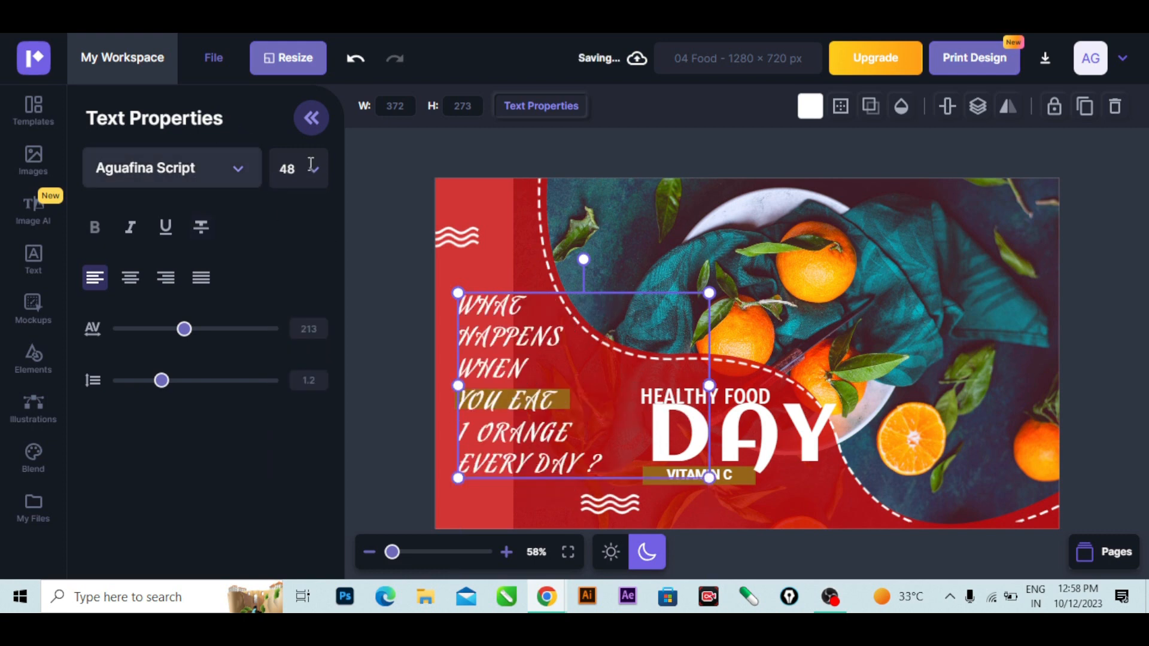
pyautogui.click(551, 110)
pyautogui.click(551, 111)
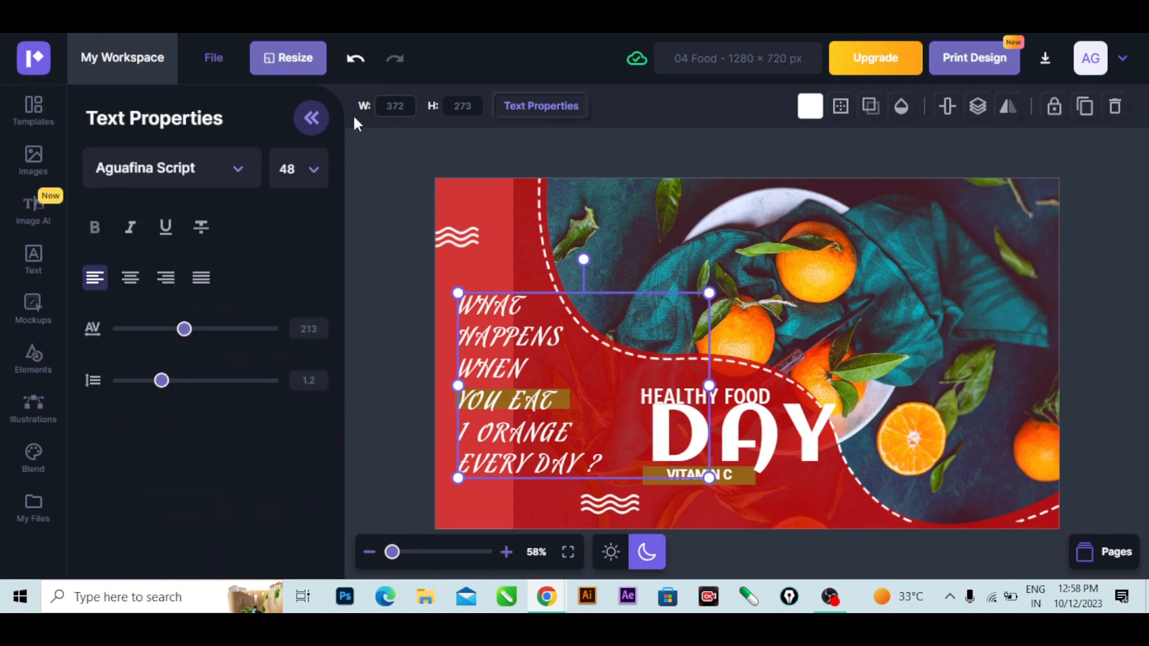
pyautogui.click(309, 124)
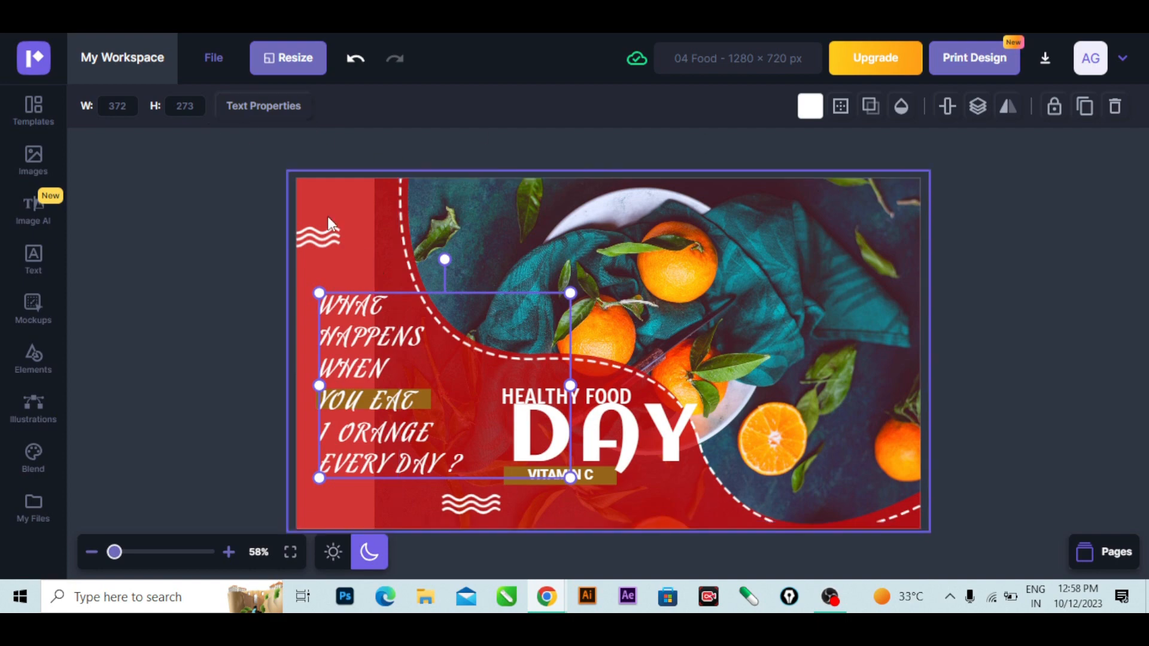
pyautogui.click(34, 119)
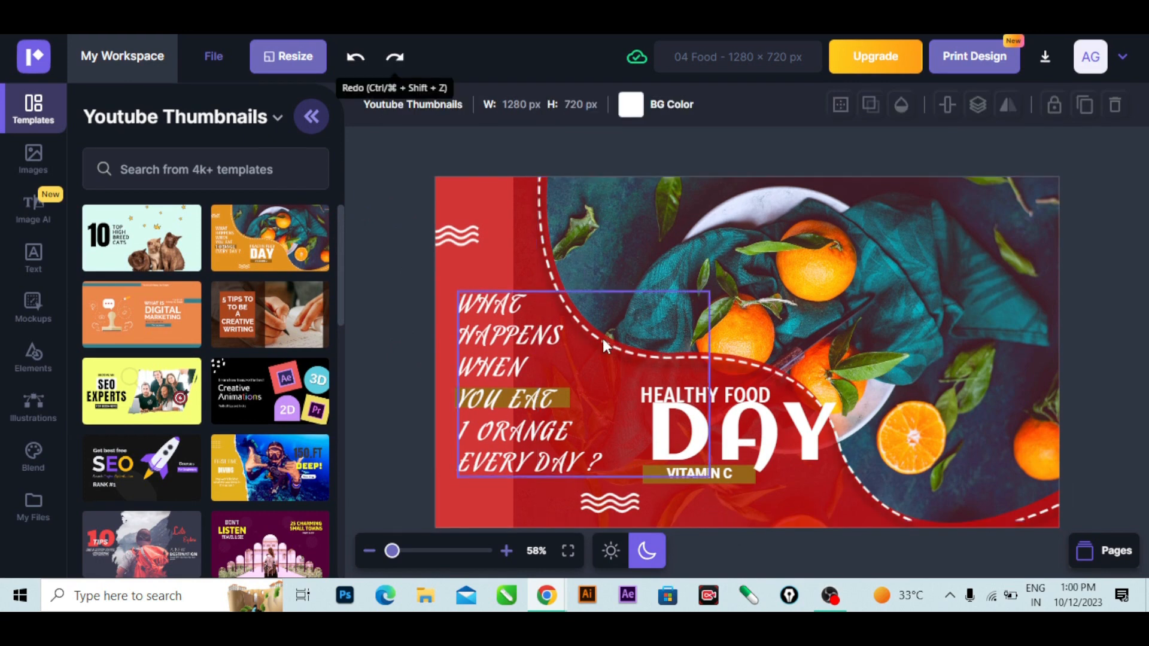
# Add a black border with a width of 1 to the "WHAT HAPPENS WHEN YOU EAT" text block.
pyautogui.click(602, 342)
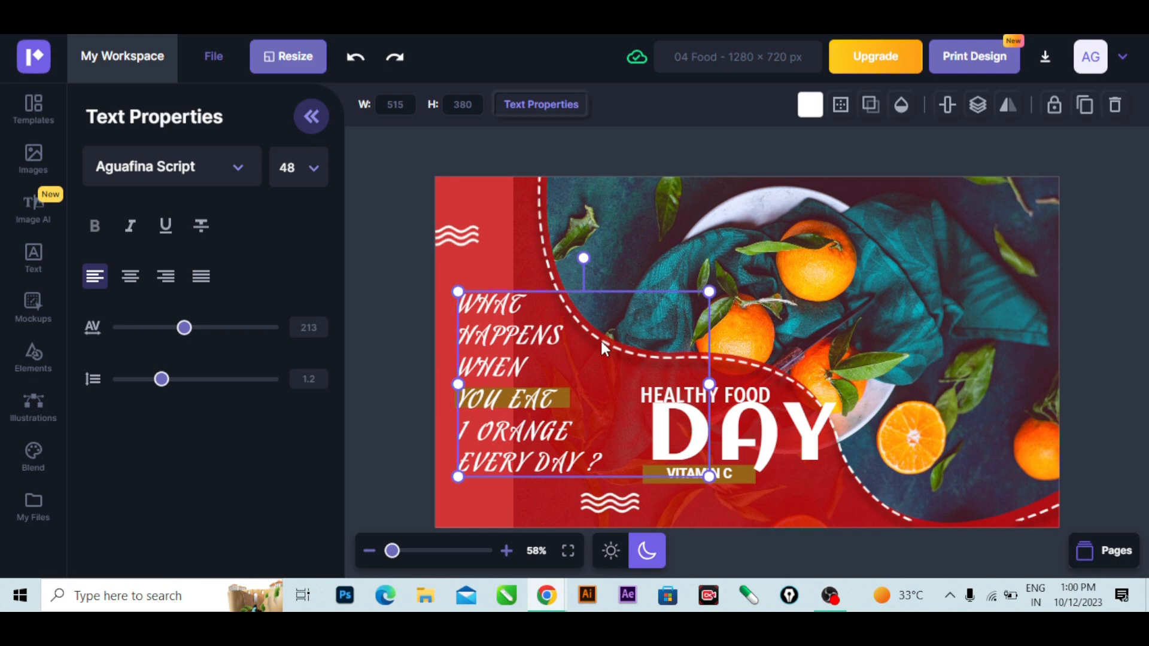
pyautogui.click(841, 105)
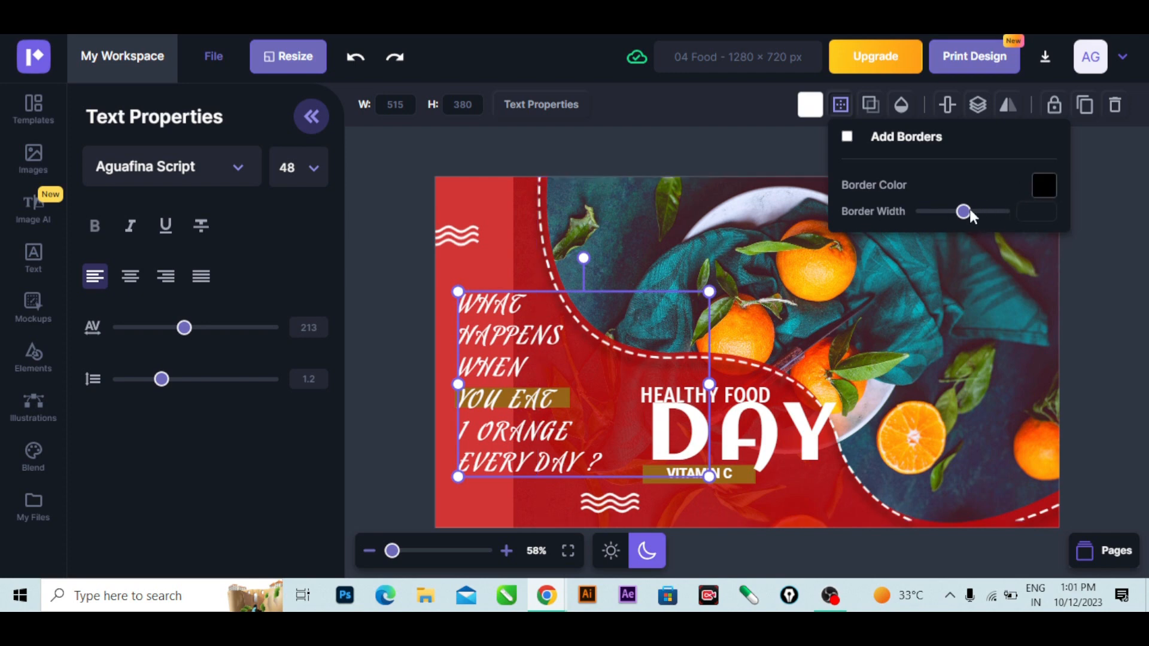
pyautogui.moveTo(963, 212); pyautogui.dragTo(922, 213)
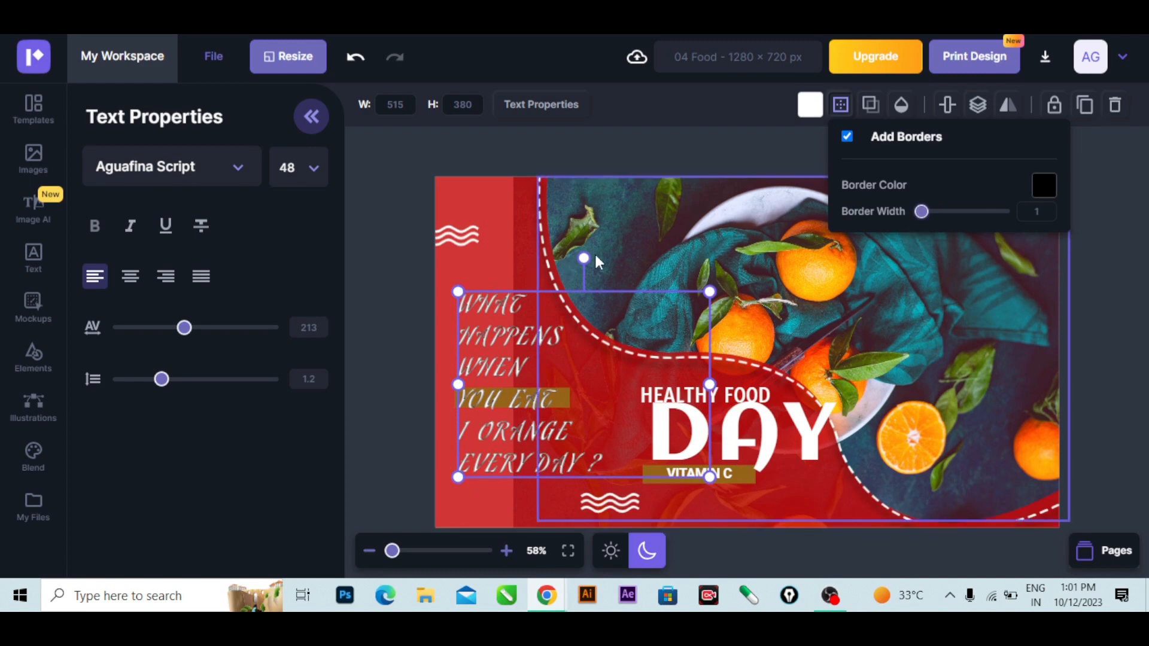
# Add a border to the dashed curved line beside the orange photo and set its width to 2.
pyautogui.click(709, 348)
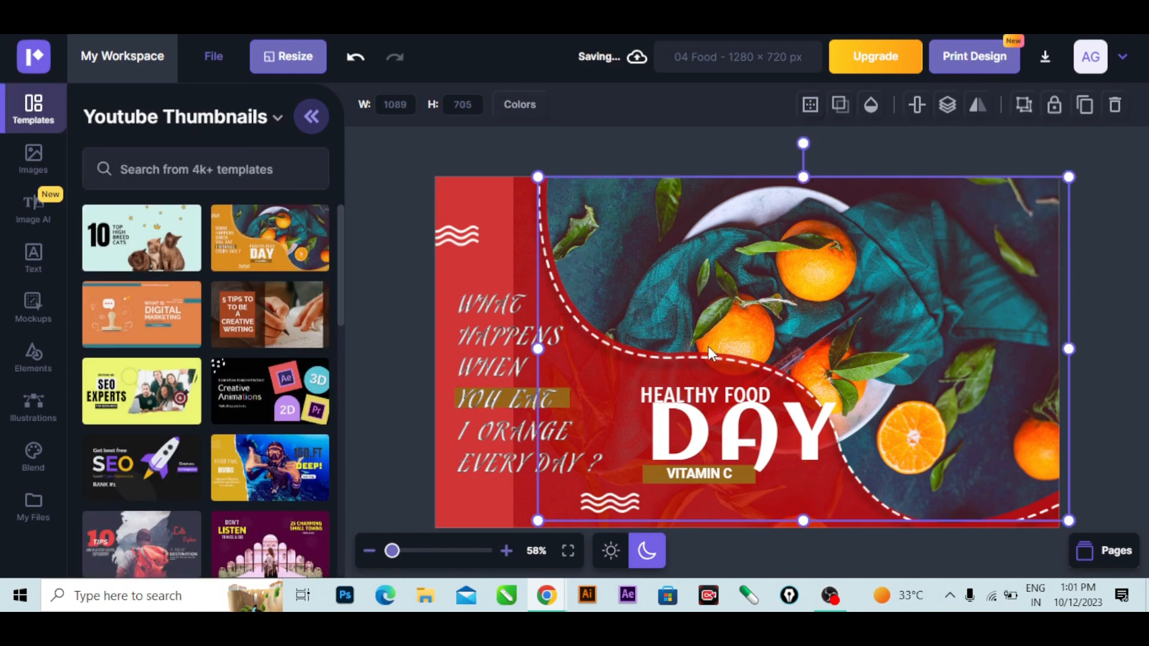
pyautogui.click(825, 301)
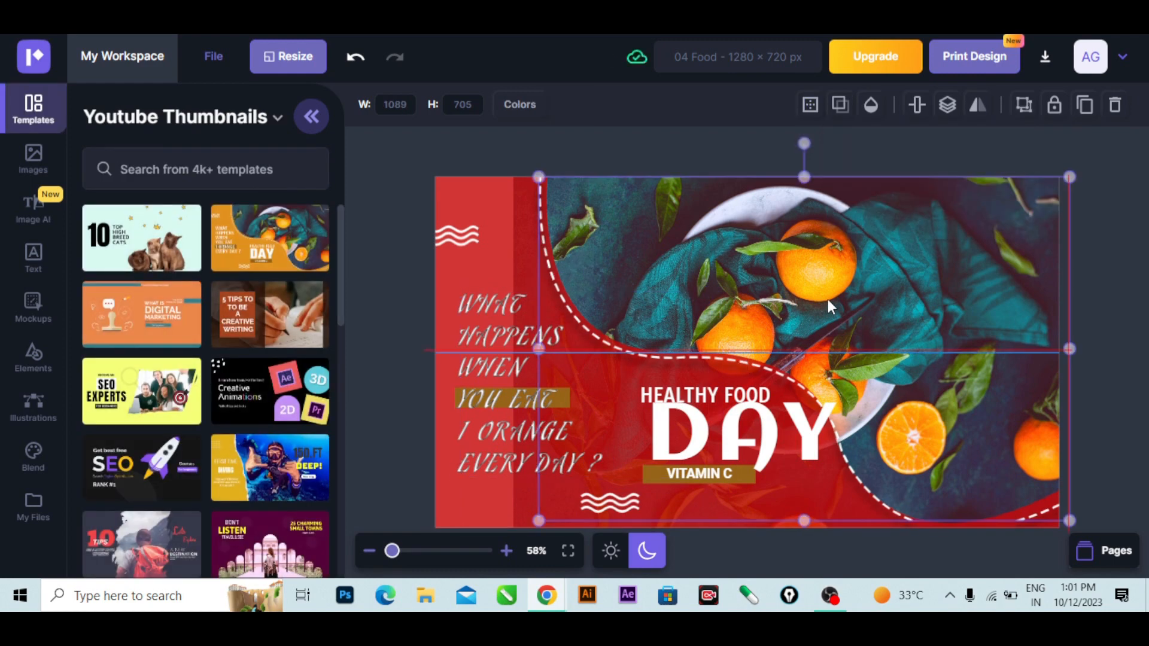
pyautogui.click(815, 110)
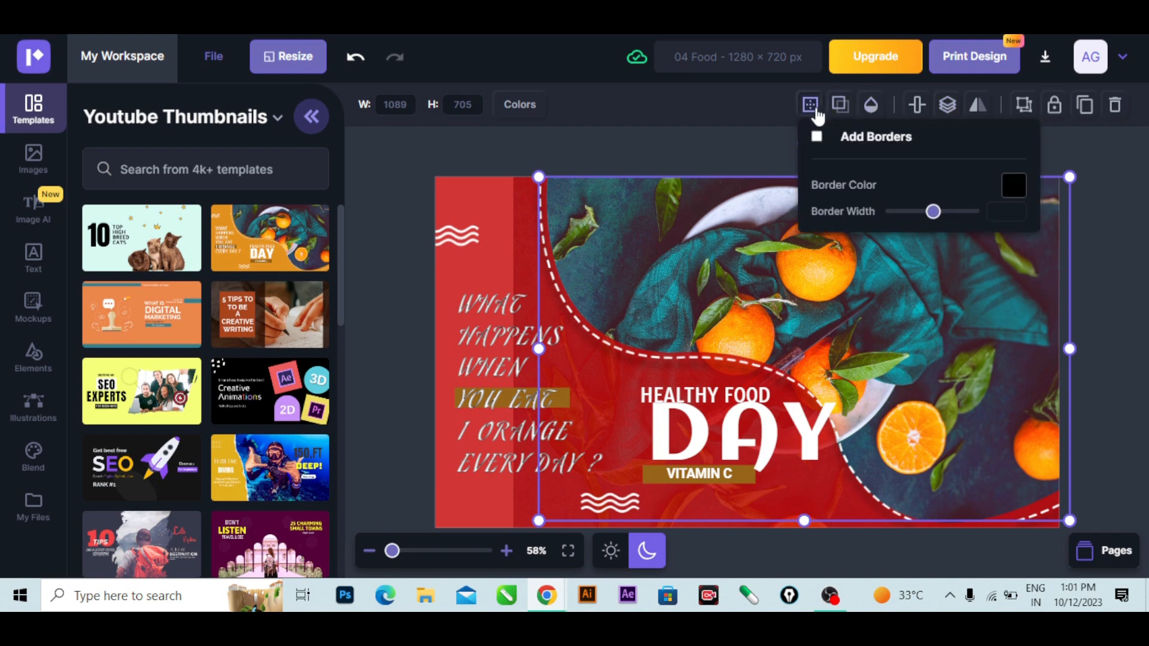
pyautogui.click(935, 213)
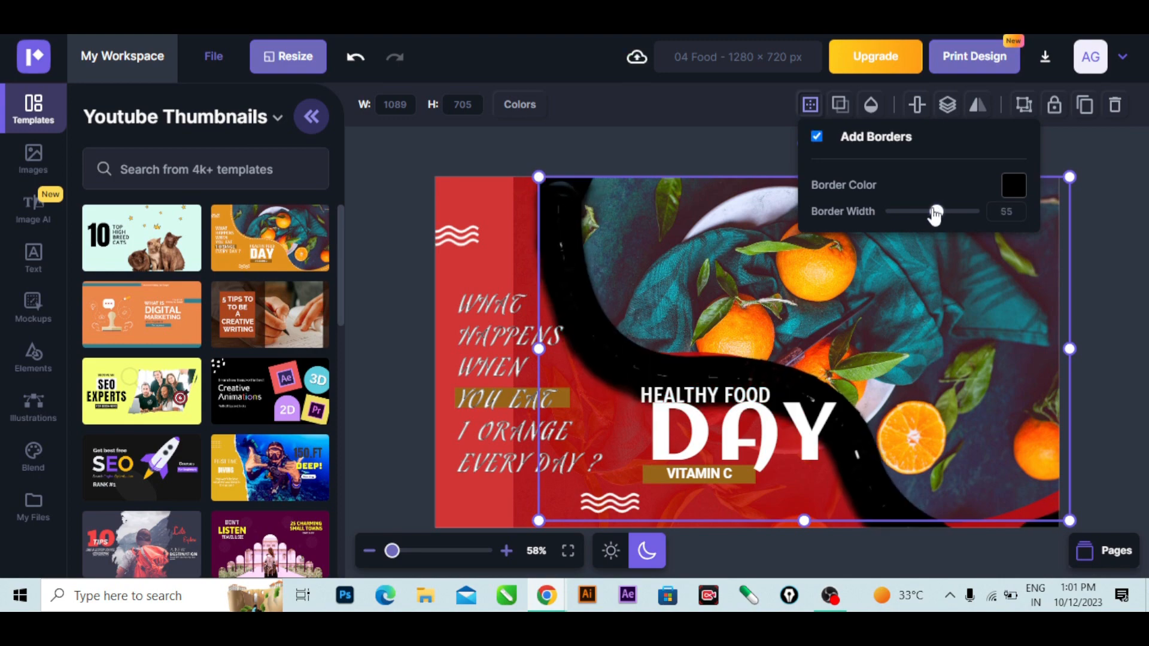
pyautogui.moveTo(936, 214); pyautogui.dragTo(902, 215)
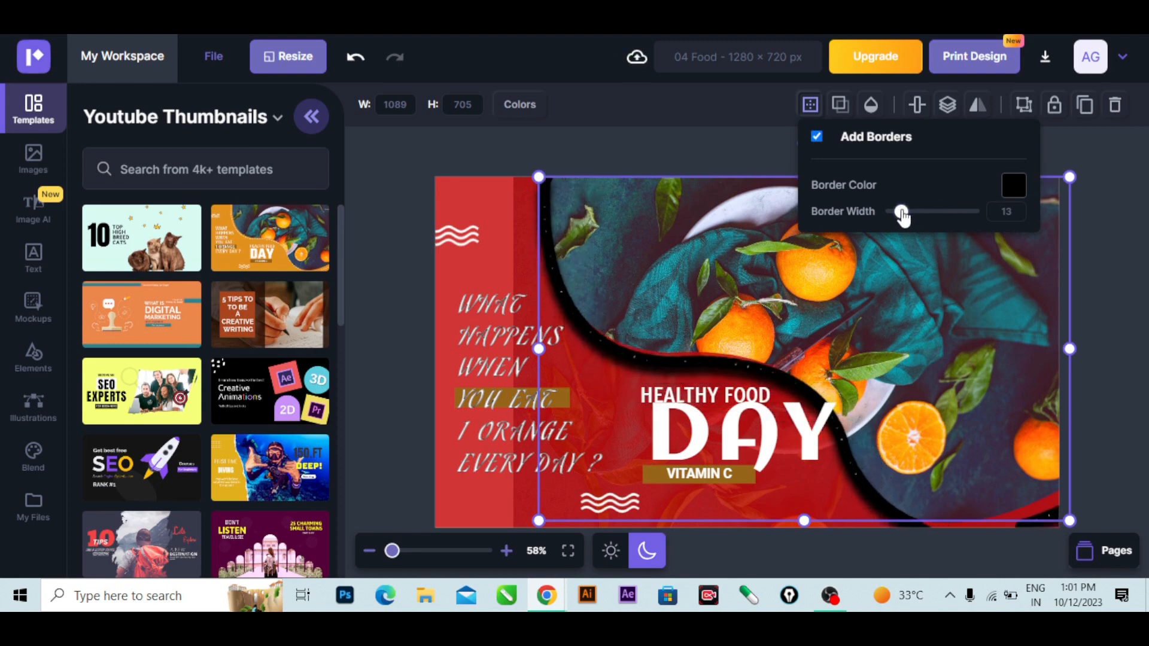
pyautogui.moveTo(392, 550)
pyautogui.mouseDown()
pyautogui.moveTo(405, 552)
pyautogui.moveTo(395, 551)
pyautogui.mouseUp()
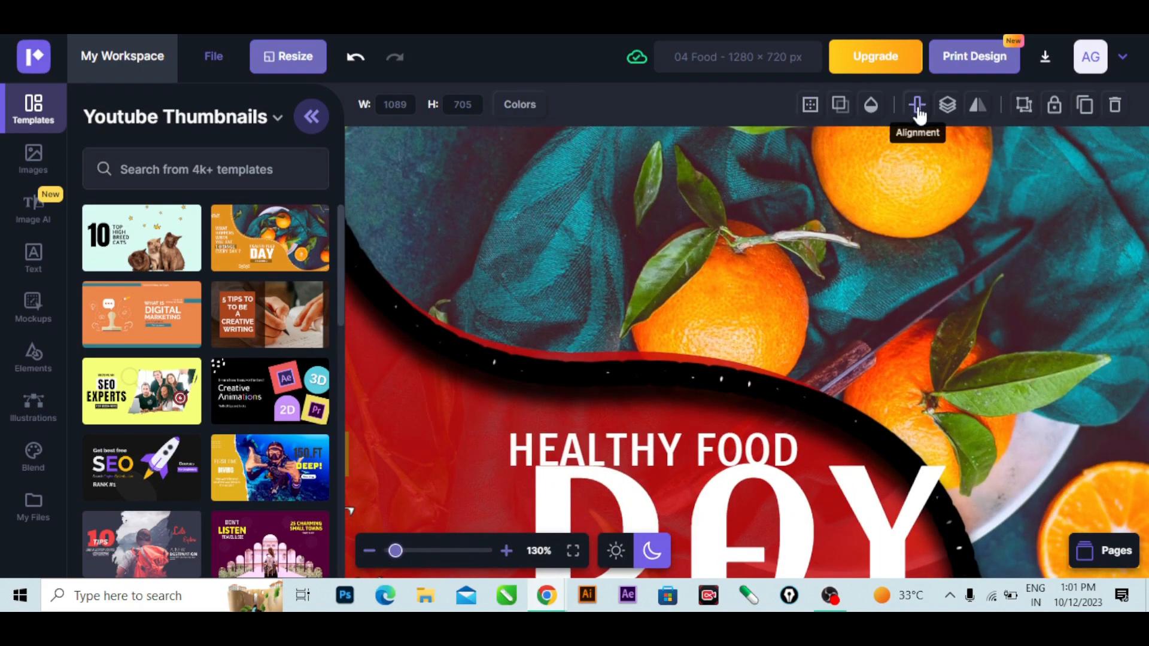
pyautogui.click(850, 109)
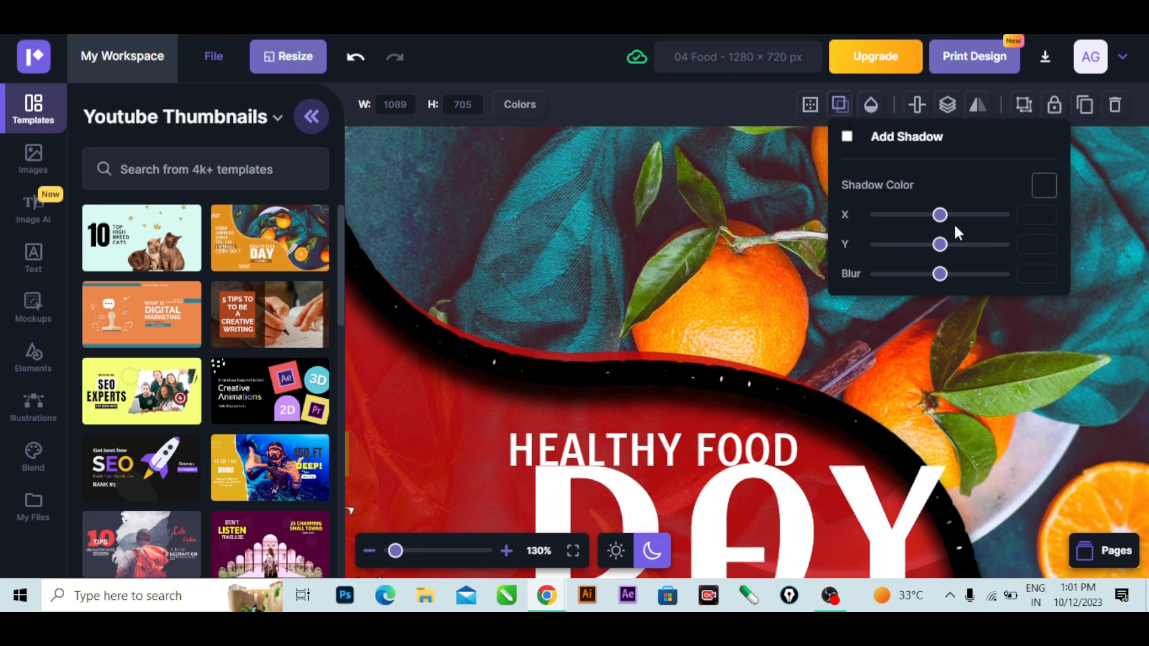
pyautogui.click(810, 105)
pyautogui.moveTo(902, 213); pyautogui.dragTo(893, 216)
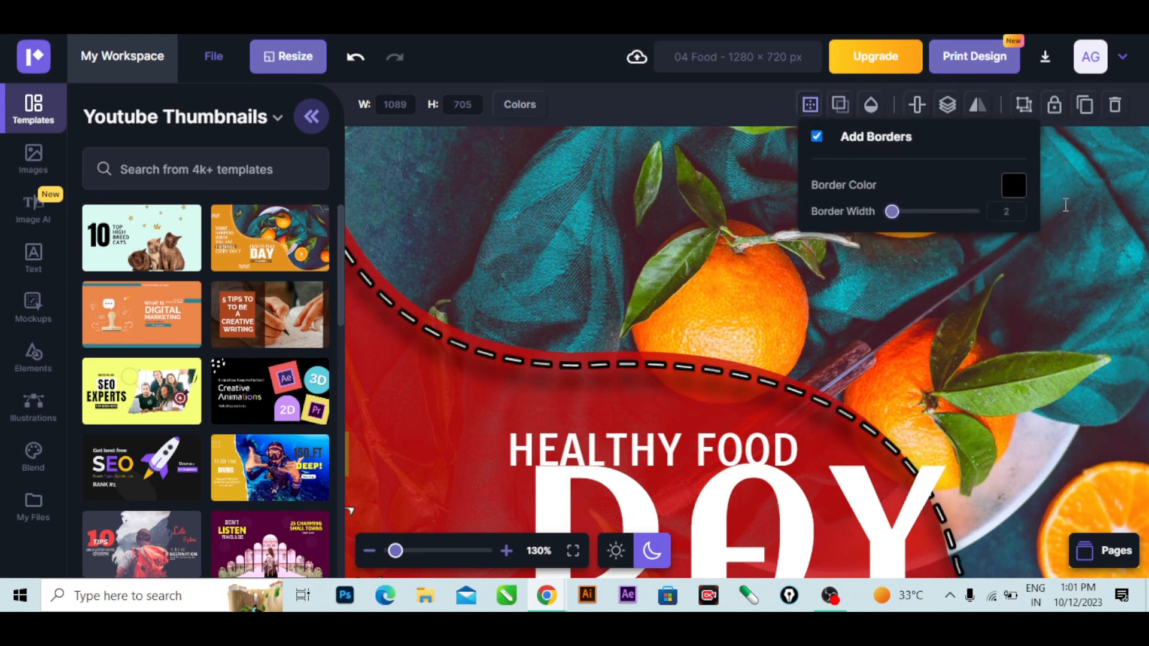
# Change the dashed line's border colour to light purple, #7973f1.
pyautogui.click(1017, 190)
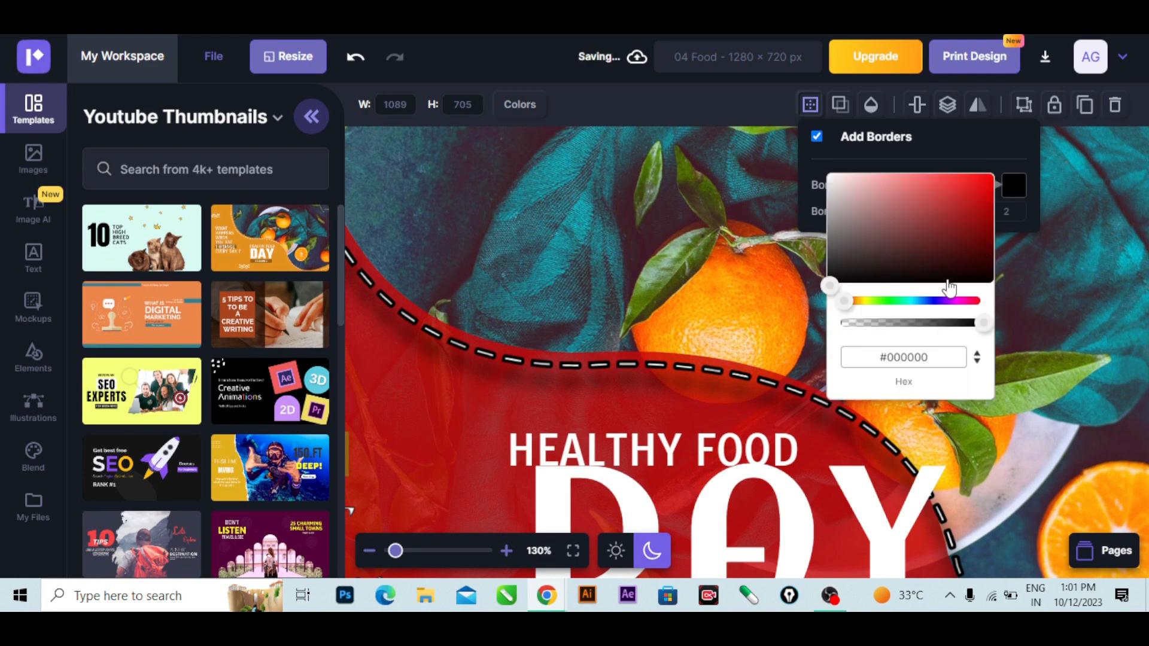
pyautogui.click(939, 301)
pyautogui.click(917, 183)
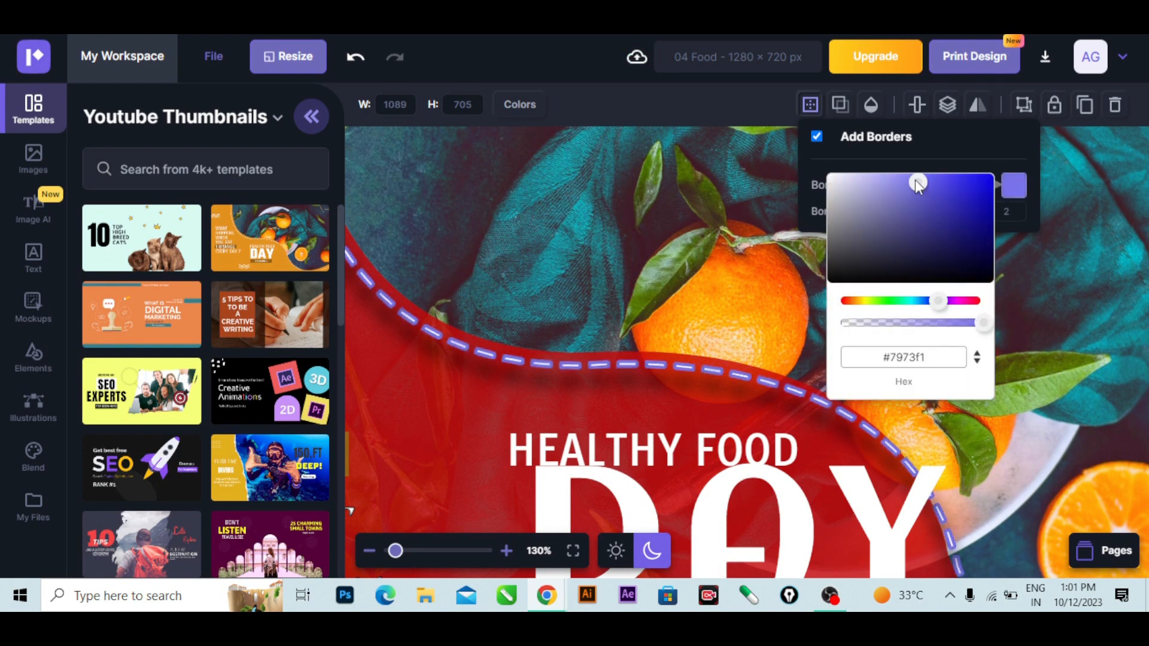
pyautogui.click(1036, 277)
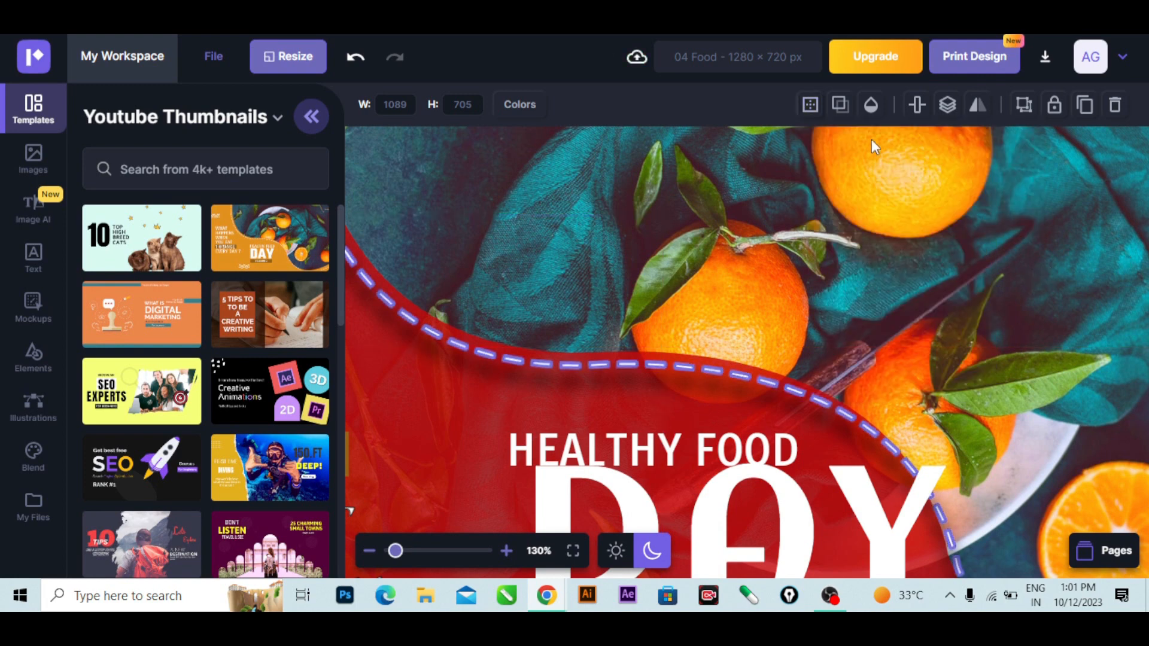
# Add a shadow to the dashed curved line with X offset -8, Y offset 12 and blur 8.
pyautogui.click(840, 105)
pyautogui.click(871, 107)
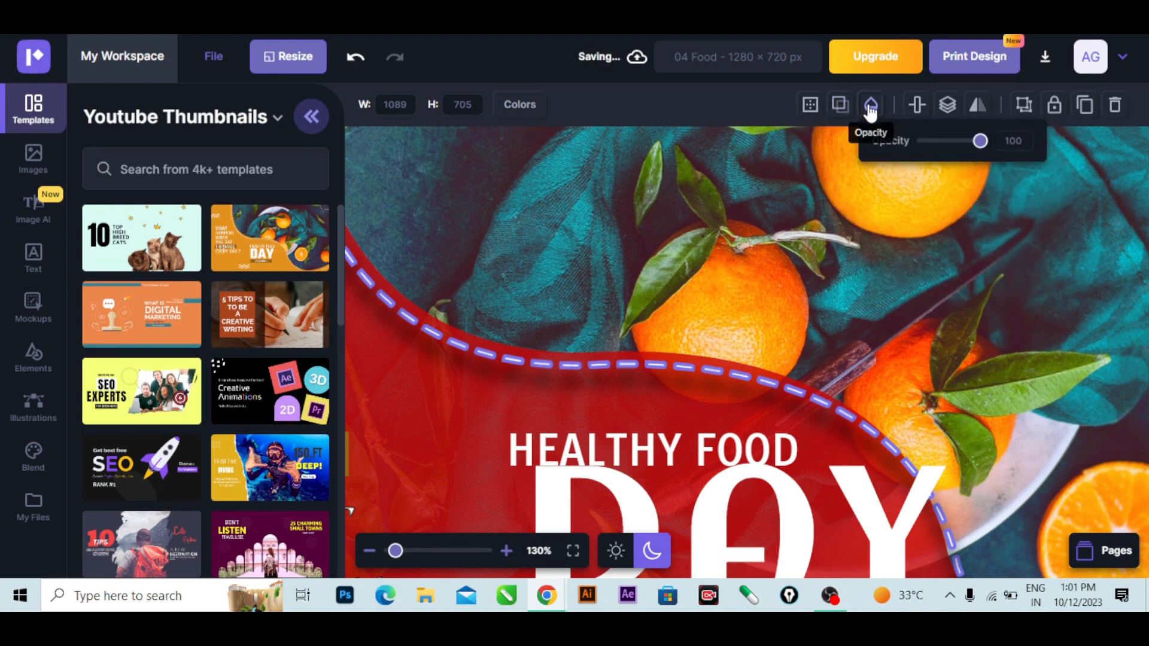
pyautogui.click(840, 105)
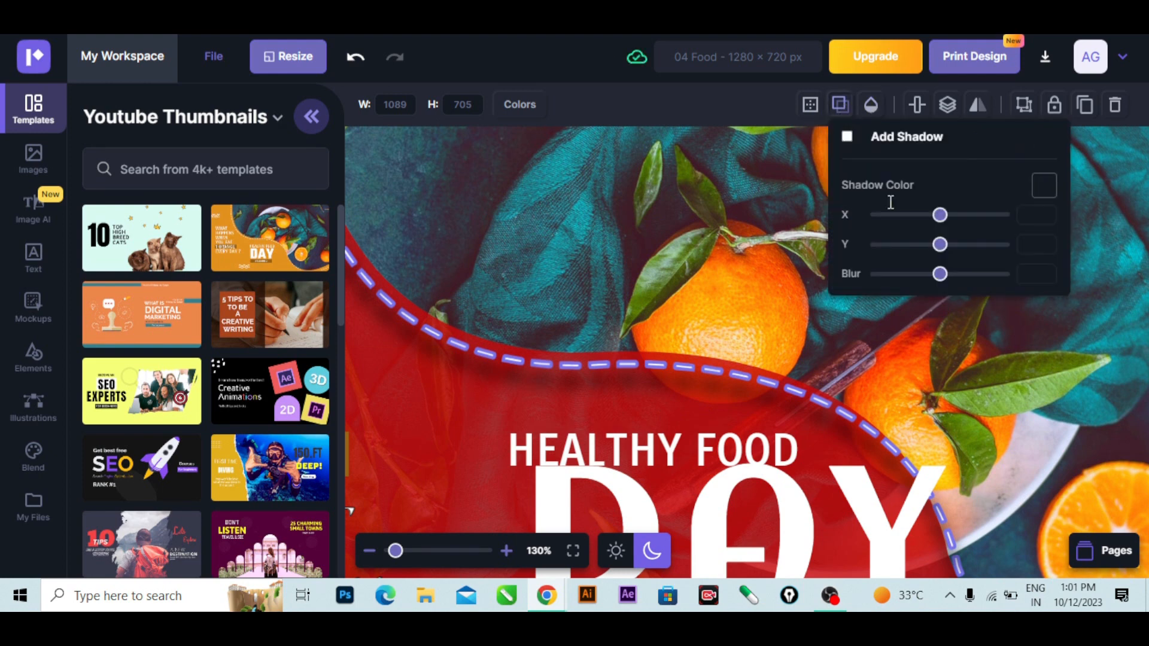
pyautogui.moveTo(940, 215); pyautogui.dragTo(884, 281)
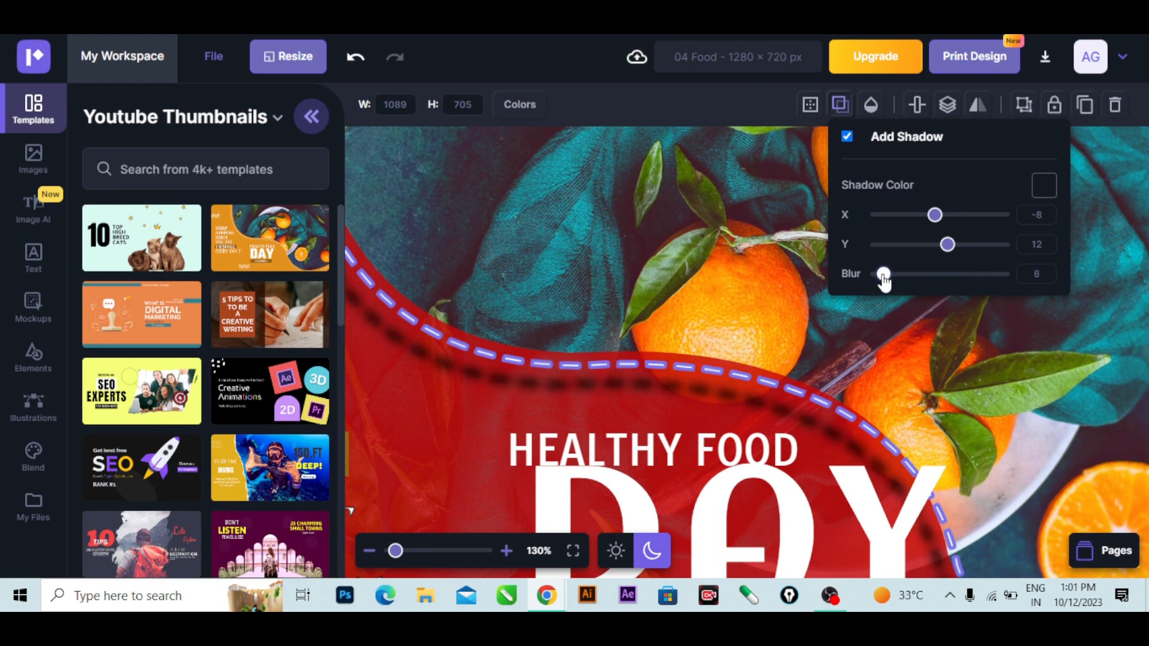
pyautogui.click(766, 275)
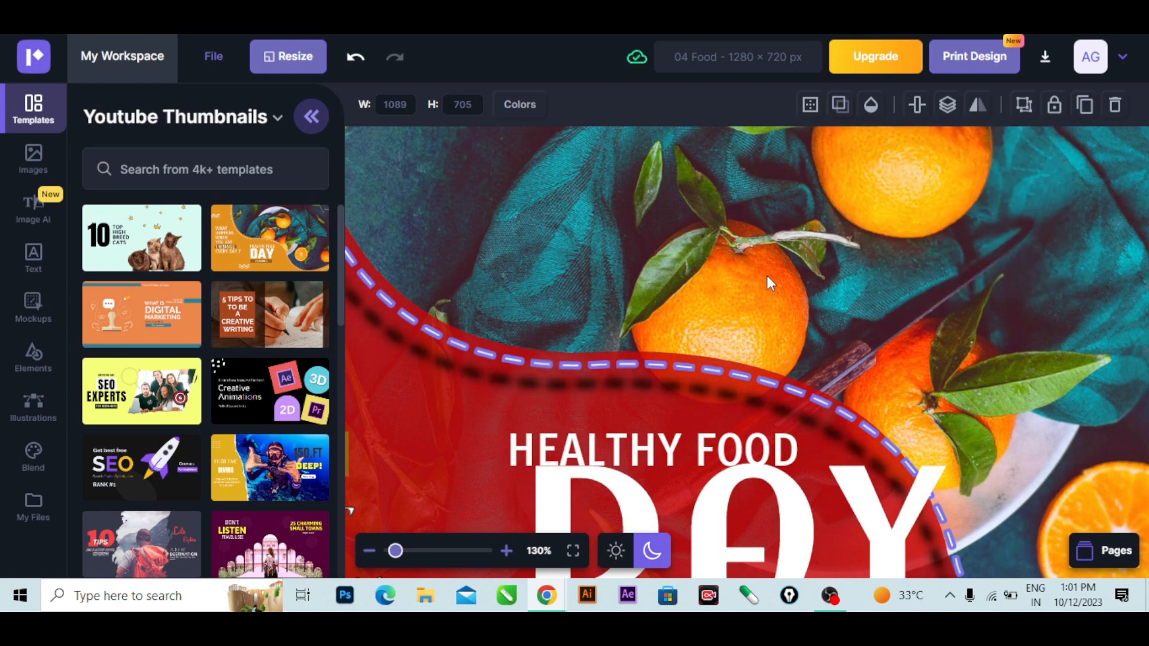
pyautogui.click(573, 551)
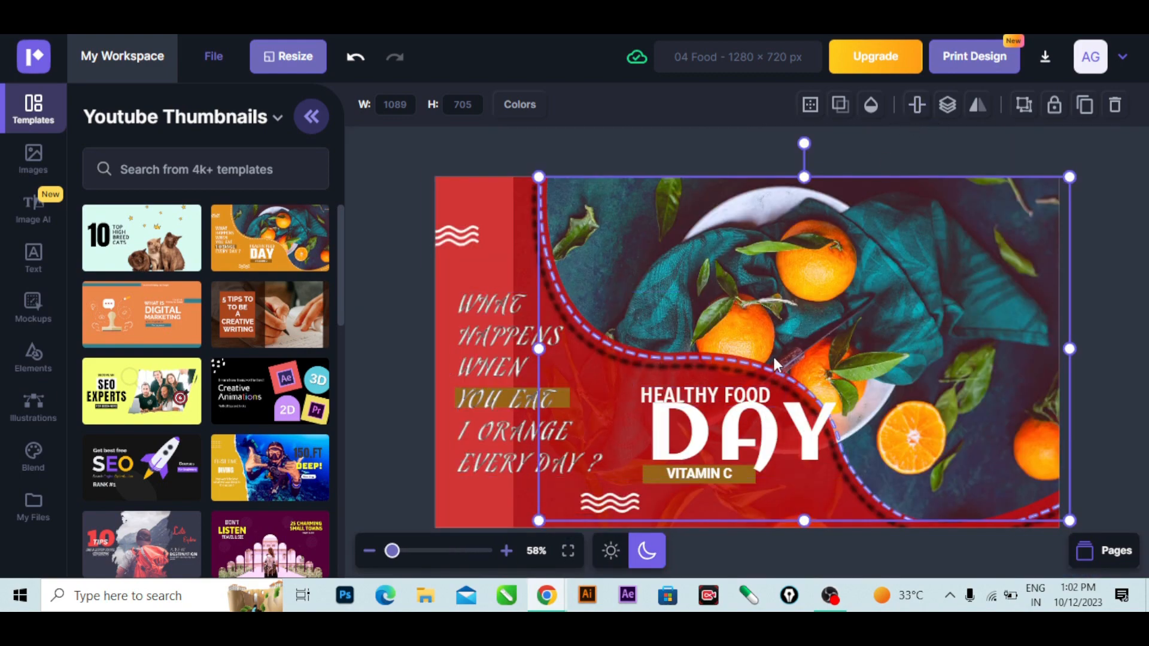
pyautogui.click(437, 553)
pyautogui.moveTo(438, 558)
pyautogui.mouseDown()
pyautogui.moveTo(398, 561)
pyautogui.moveTo(399, 551)
pyautogui.mouseUp()
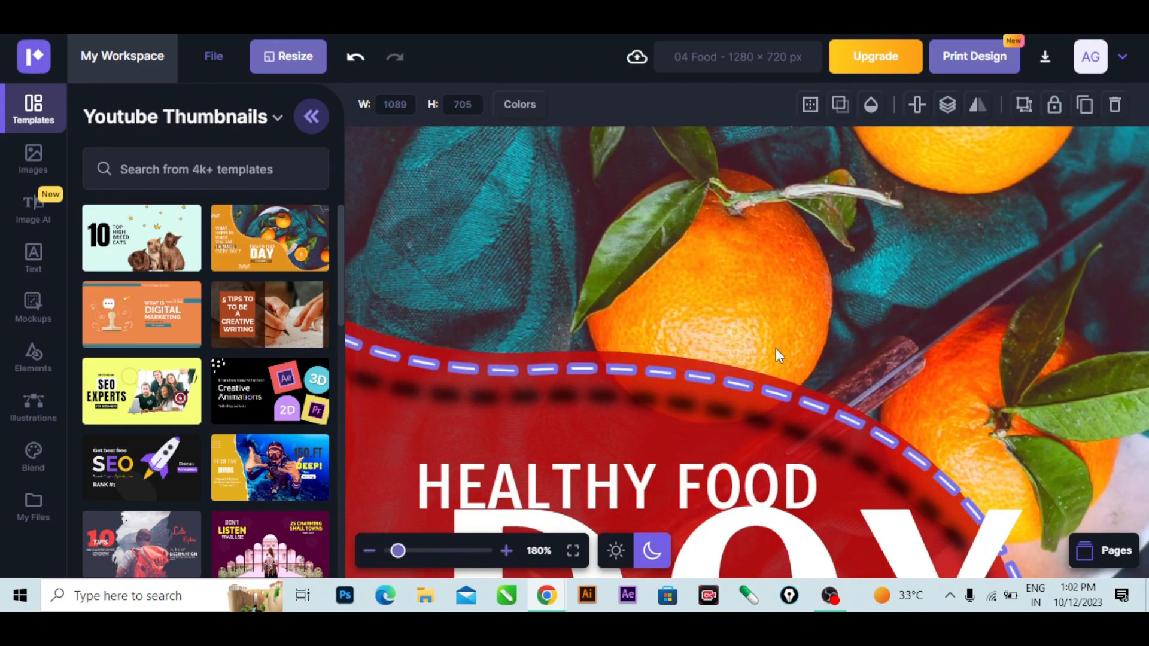
pyautogui.moveTo(399, 551); pyautogui.dragTo(392, 551)
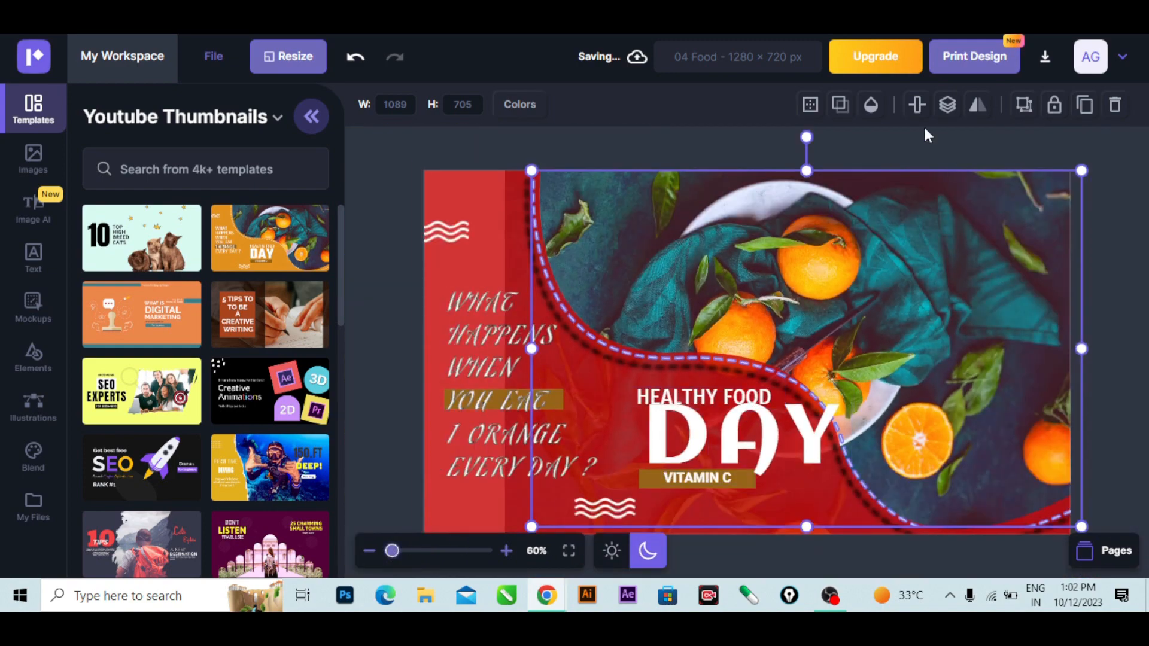
# Align the dashed curved line to the canvas's horizontal centre, right edge and top, finishing with its vertical middle.
pyautogui.click(915, 106)
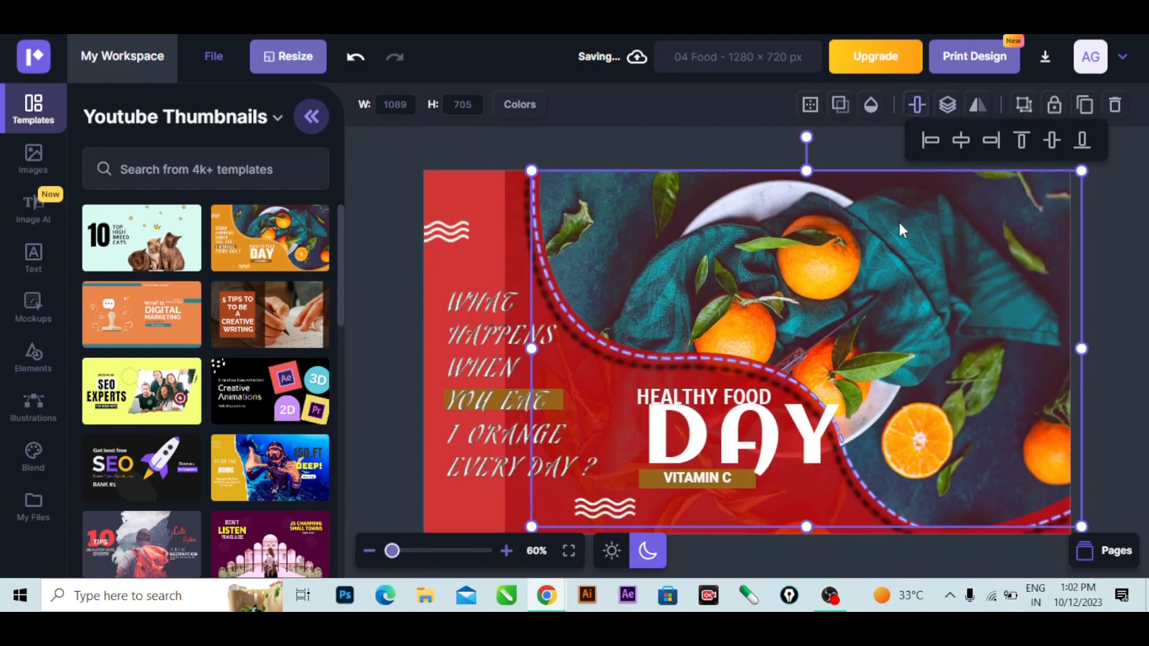
pyautogui.click(961, 140)
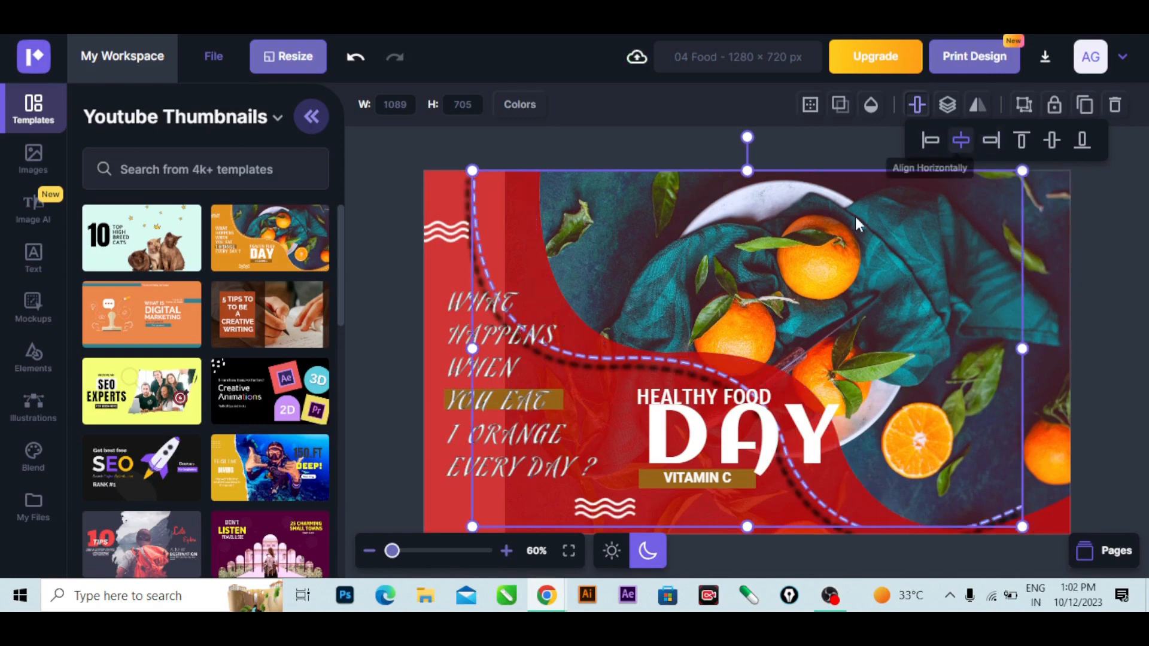
pyautogui.click(991, 140)
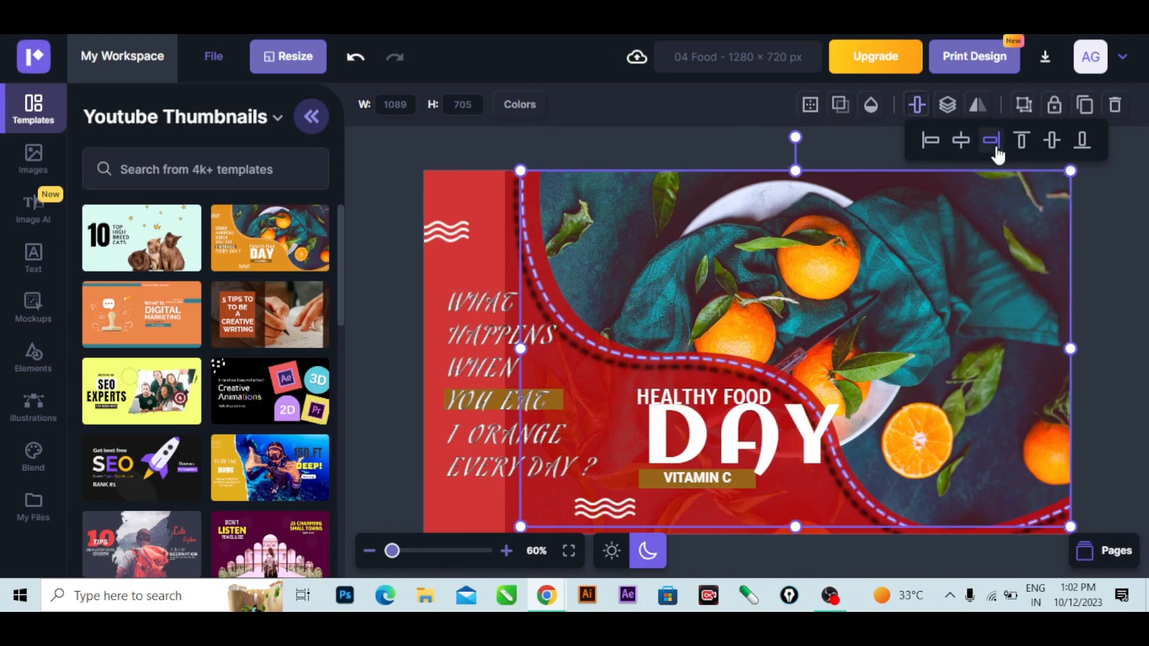
pyautogui.click(1023, 141)
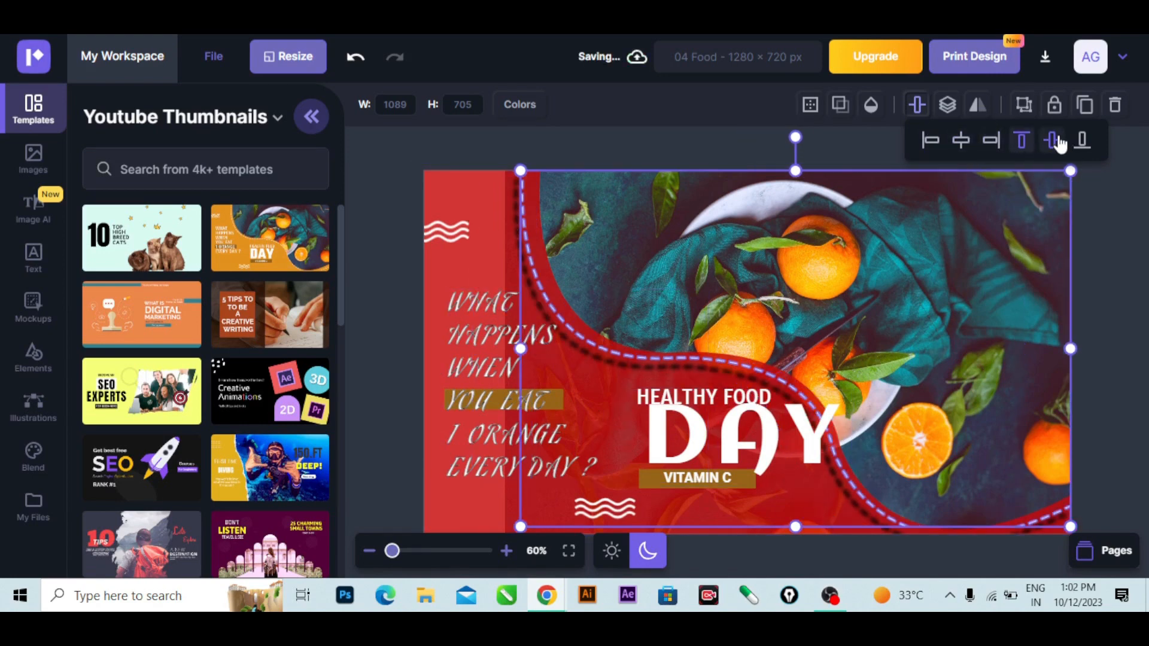
pyautogui.click(1057, 142)
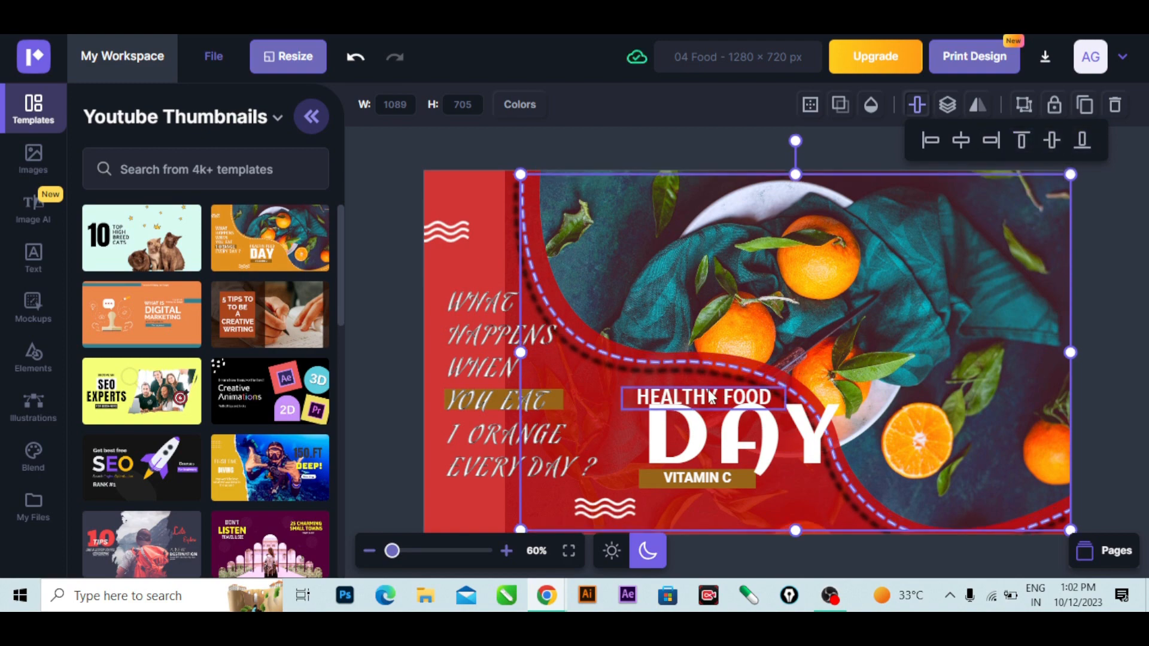
# Centre the dashed curved line horizontally on the canvas again.
pyautogui.moveTo(397, 551); pyautogui.dragTo(395, 552)
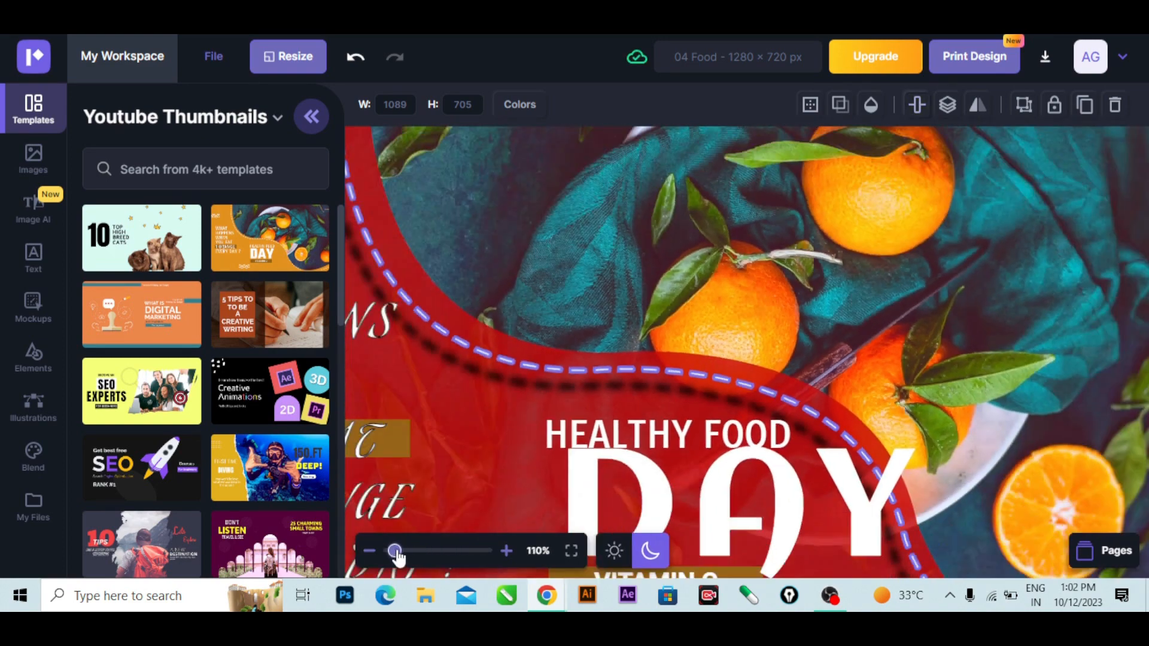
pyautogui.click(926, 107)
pyautogui.click(960, 141)
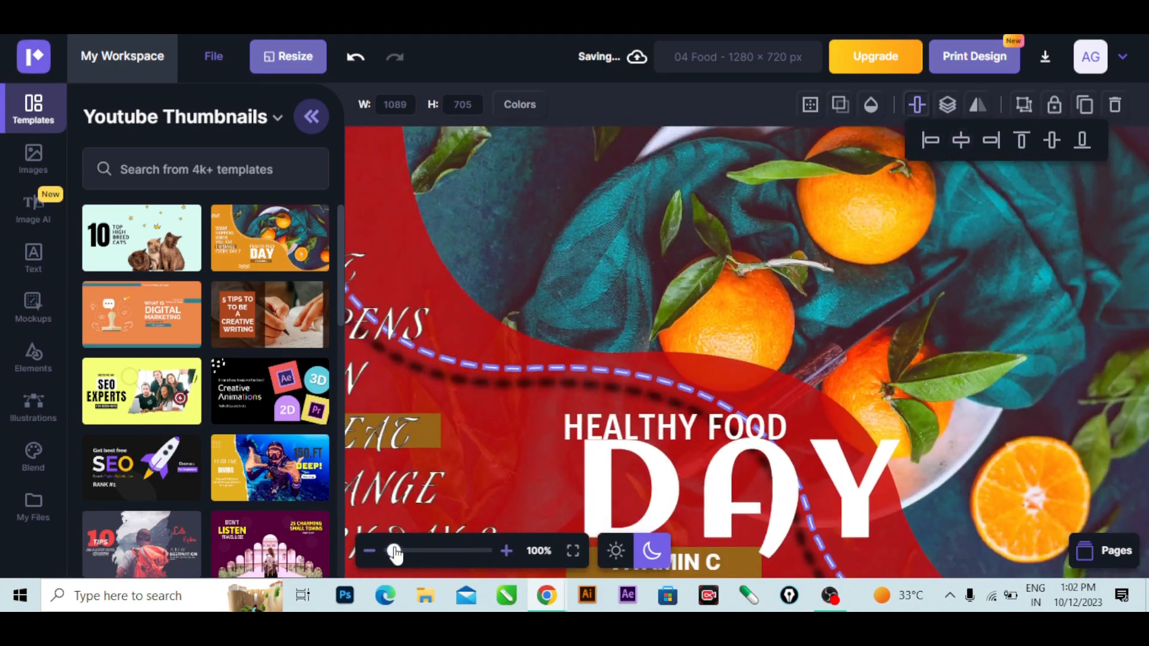
pyautogui.moveTo(396, 552); pyautogui.dragTo(395, 553)
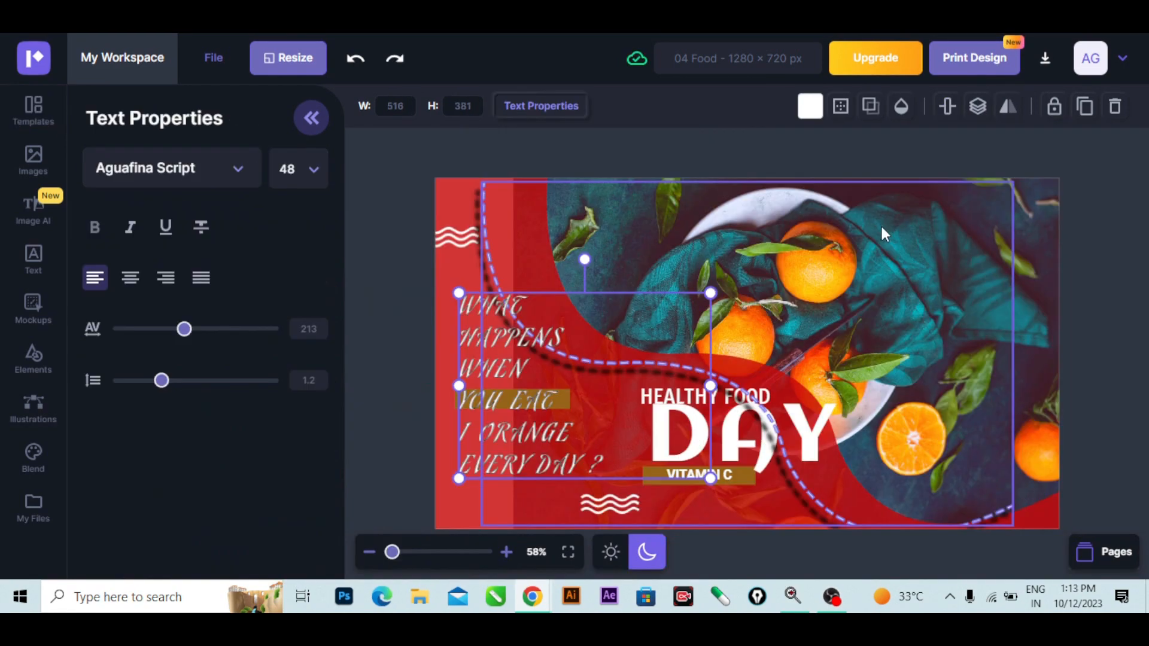
# Send the "WHAT HAPPENS WHEN YOU EAT" text block back several layers and bring it to the front again.
pyautogui.click(882, 230)
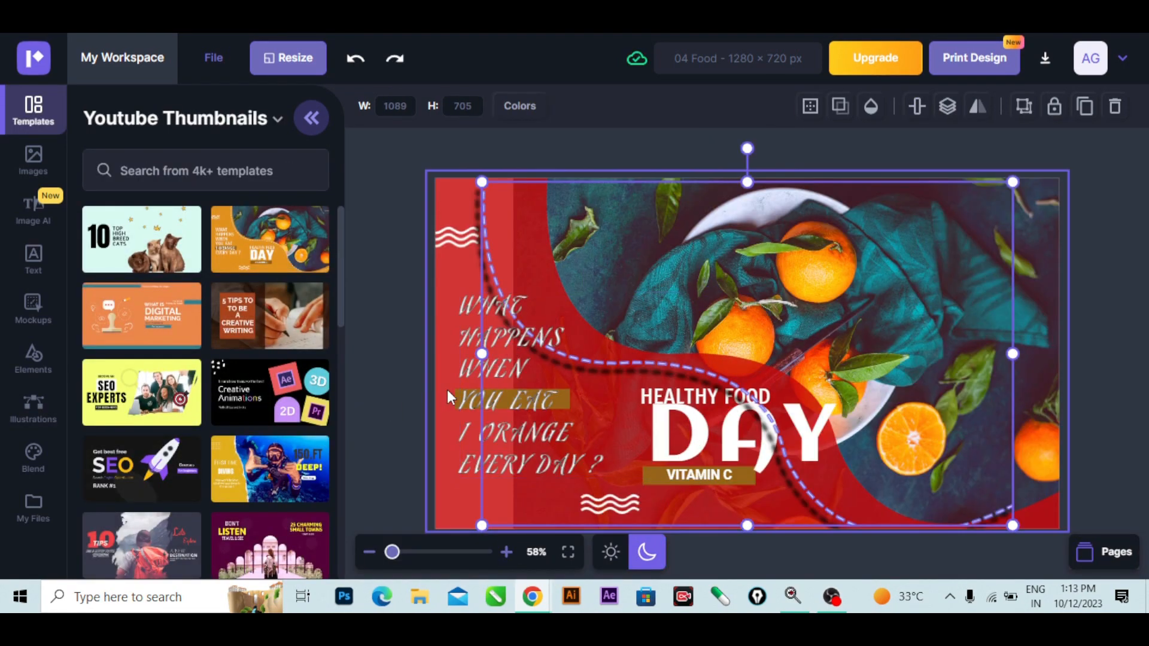
pyautogui.click(469, 378)
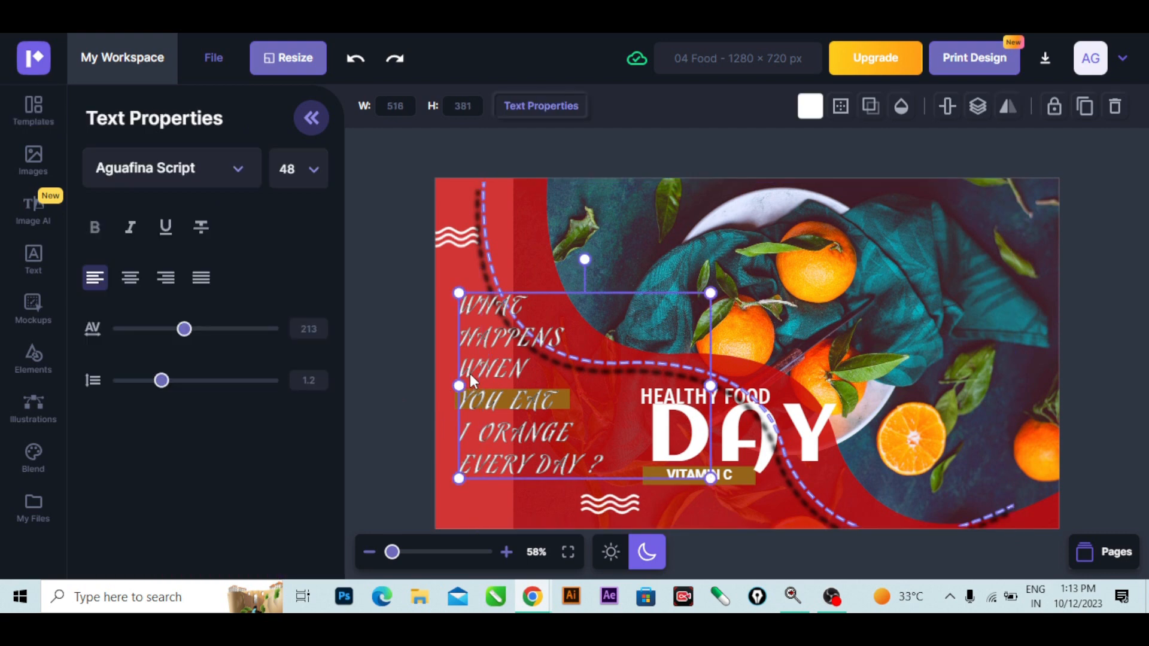
pyautogui.click(985, 121)
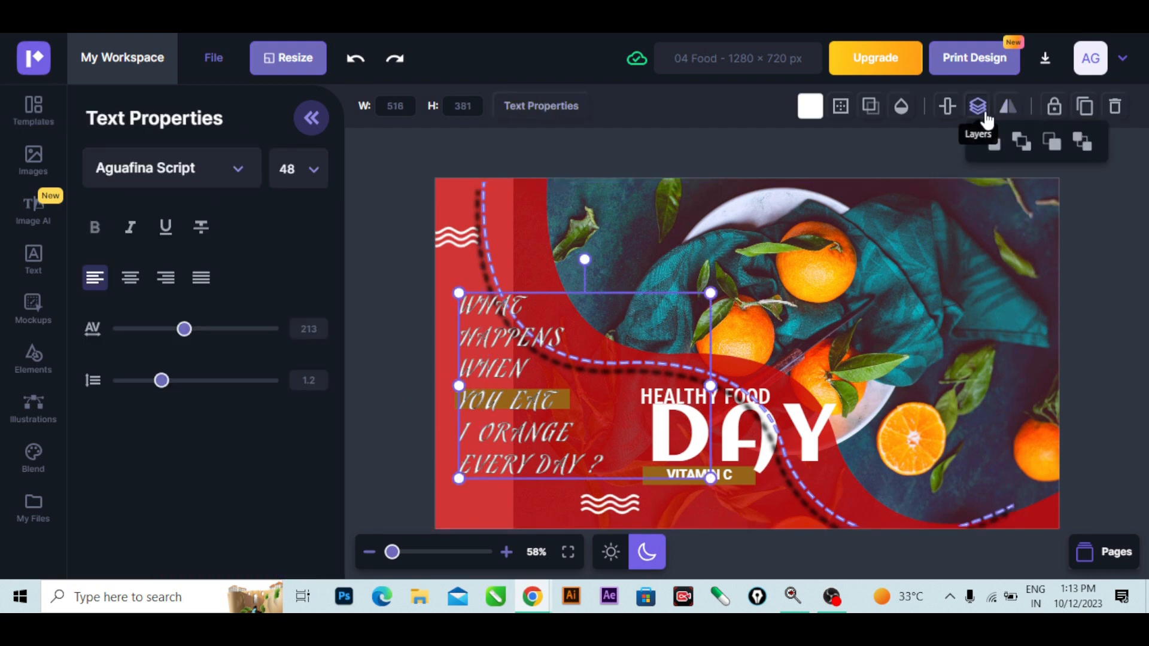
pyautogui.click(1048, 147)
pyautogui.click(1050, 147)
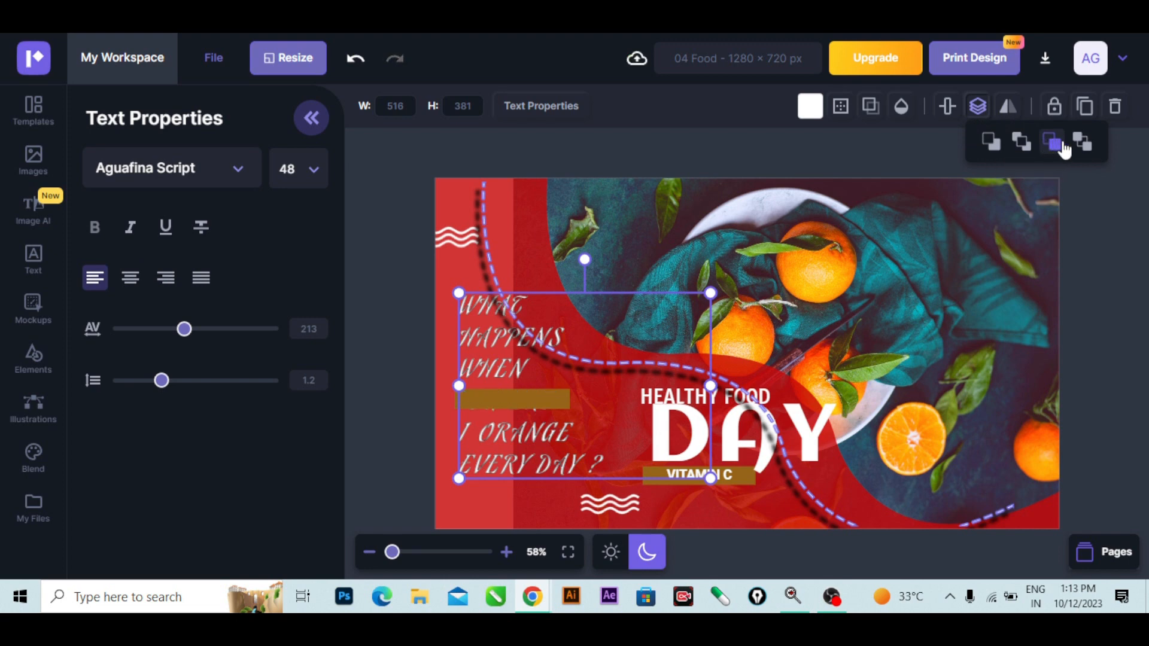
pyautogui.click(1057, 148)
pyautogui.click(1062, 149)
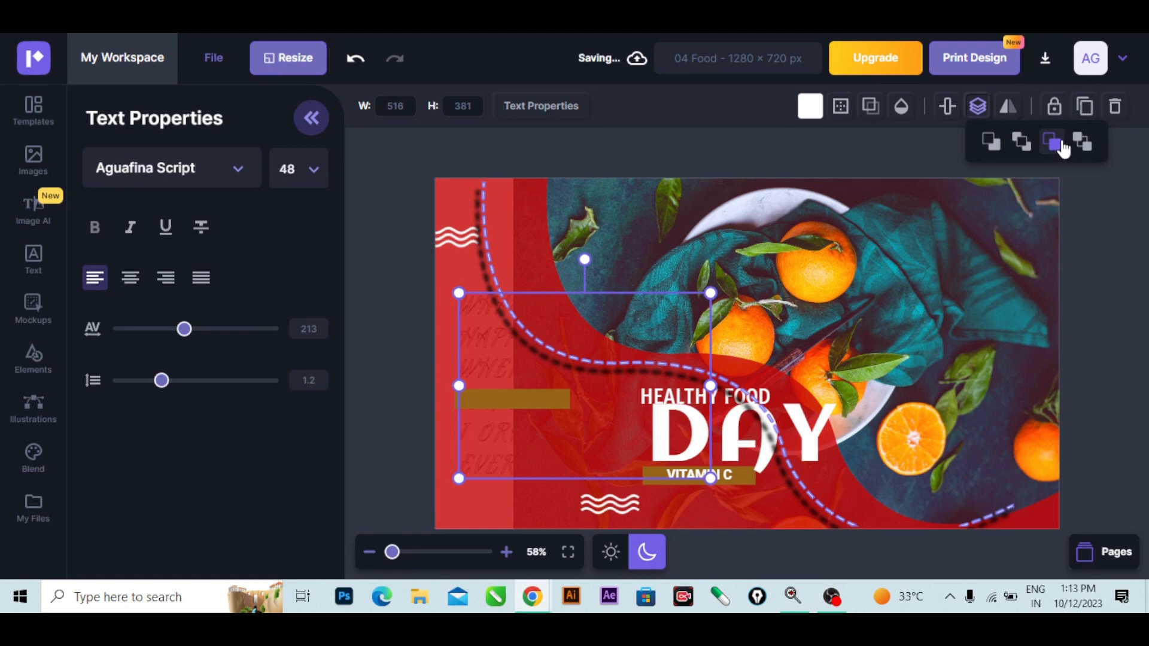
pyautogui.click(1025, 150)
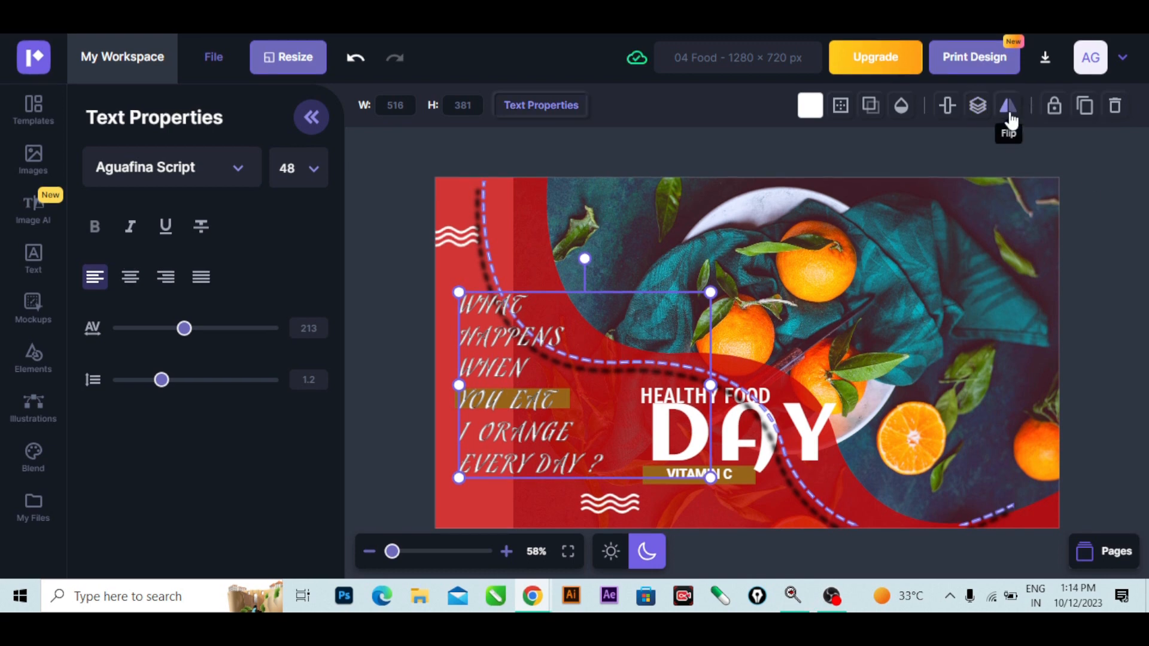
# Flip the "WHAT HAPPENS WHEN YOU EAT" text block horizontally and back, and do the same vertically.
pyautogui.click(1010, 114)
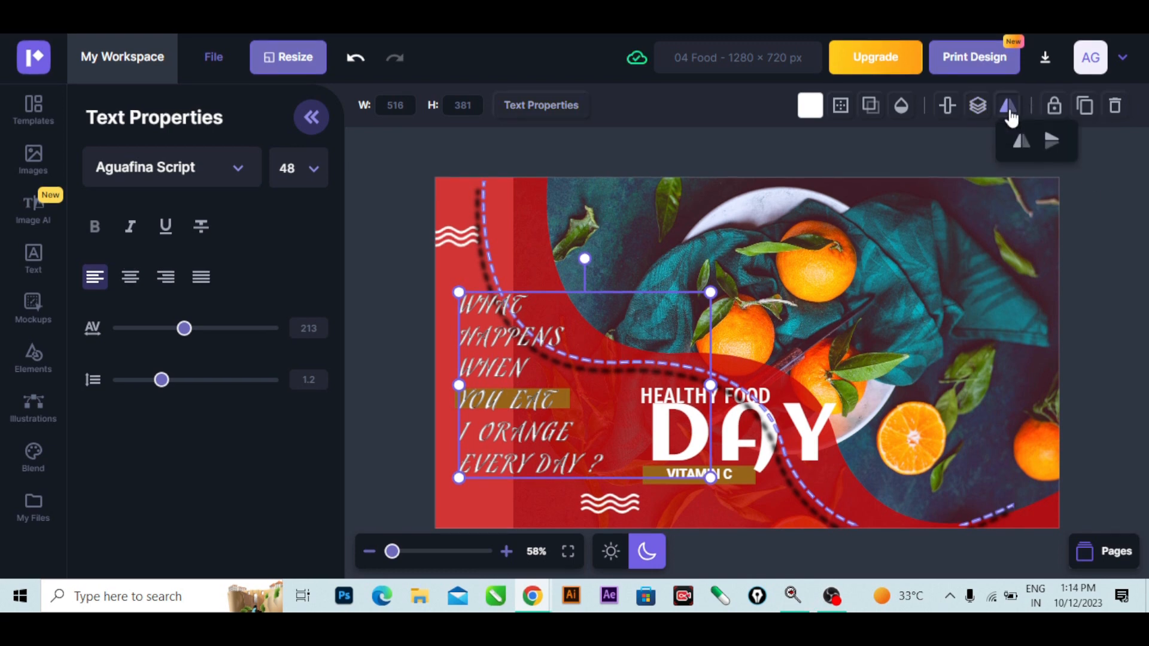
pyautogui.click(1026, 144)
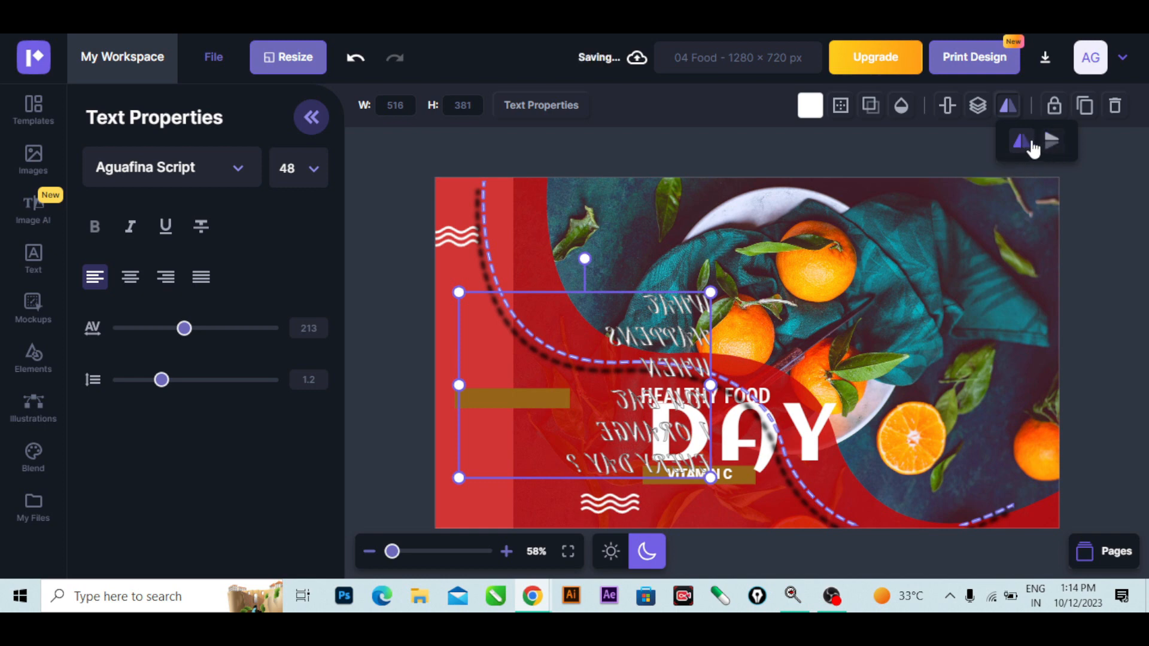
pyautogui.click(1029, 147)
pyautogui.click(1050, 142)
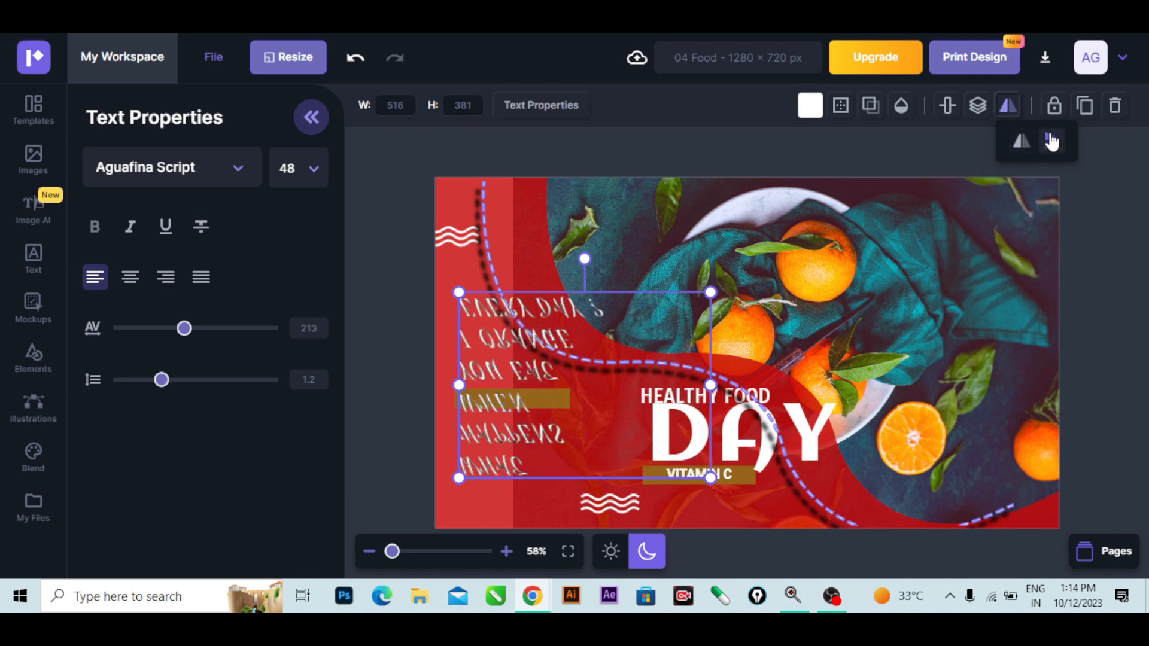
pyautogui.click(1051, 142)
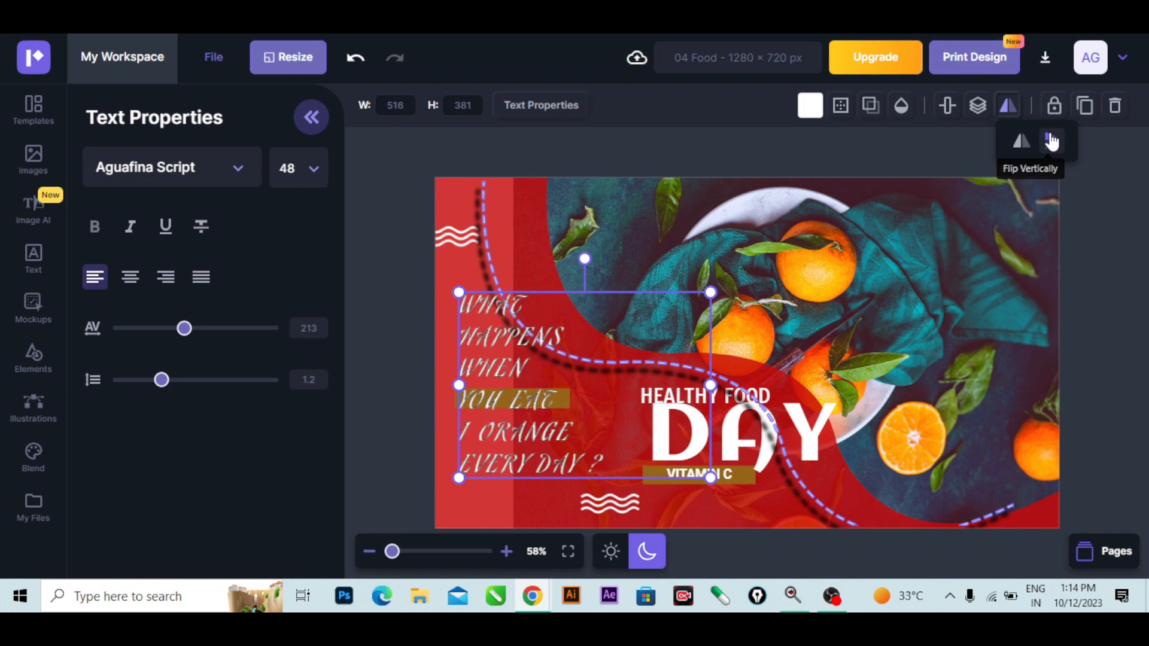
pyautogui.click(1094, 159)
# Duplicate the "WHAT HAPPENS WHEN YOU EAT" text block, move the copy over the orange photo and delete it.
pyautogui.click(518, 376)
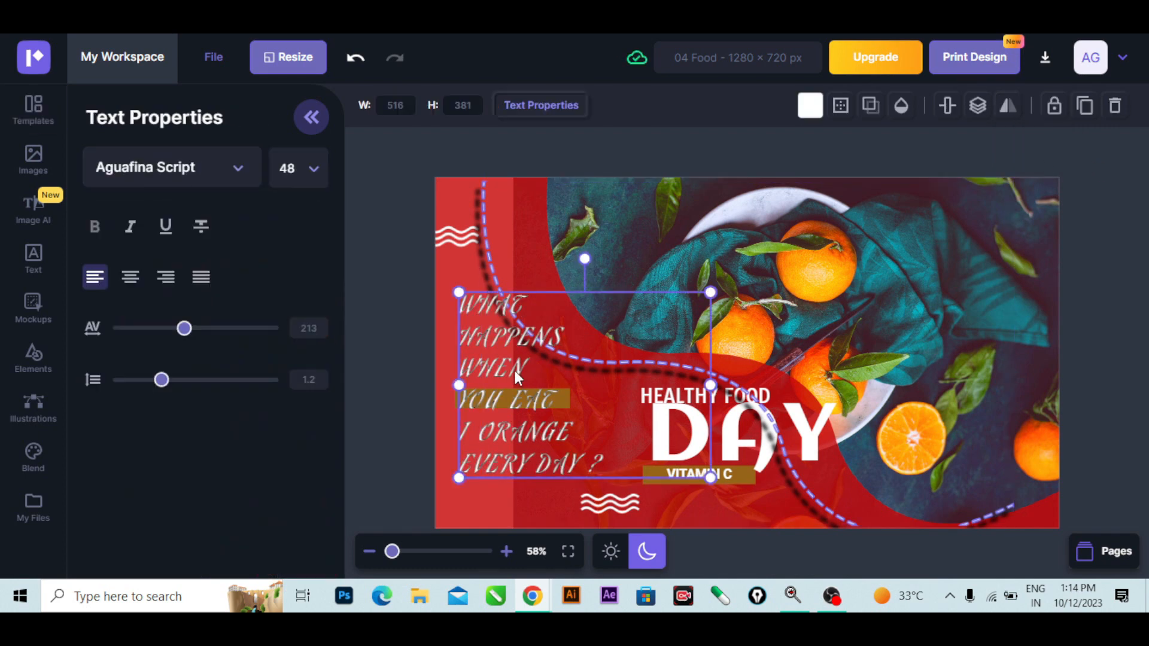
pyautogui.click(1086, 108)
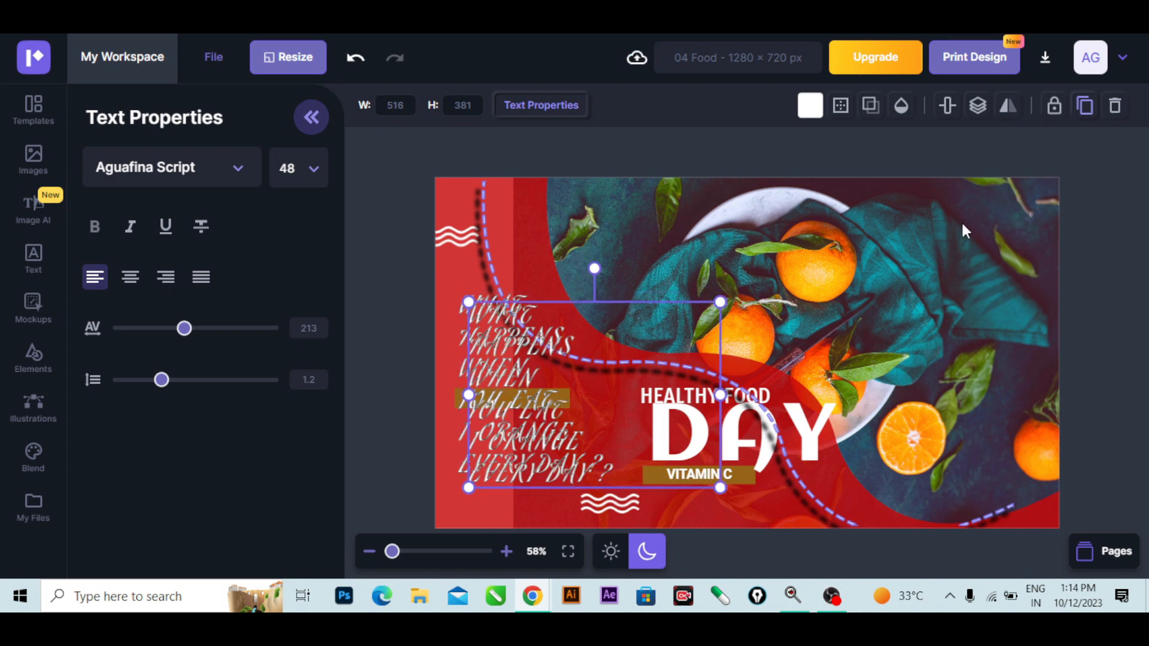
pyautogui.moveTo(526, 387); pyautogui.dragTo(751, 291)
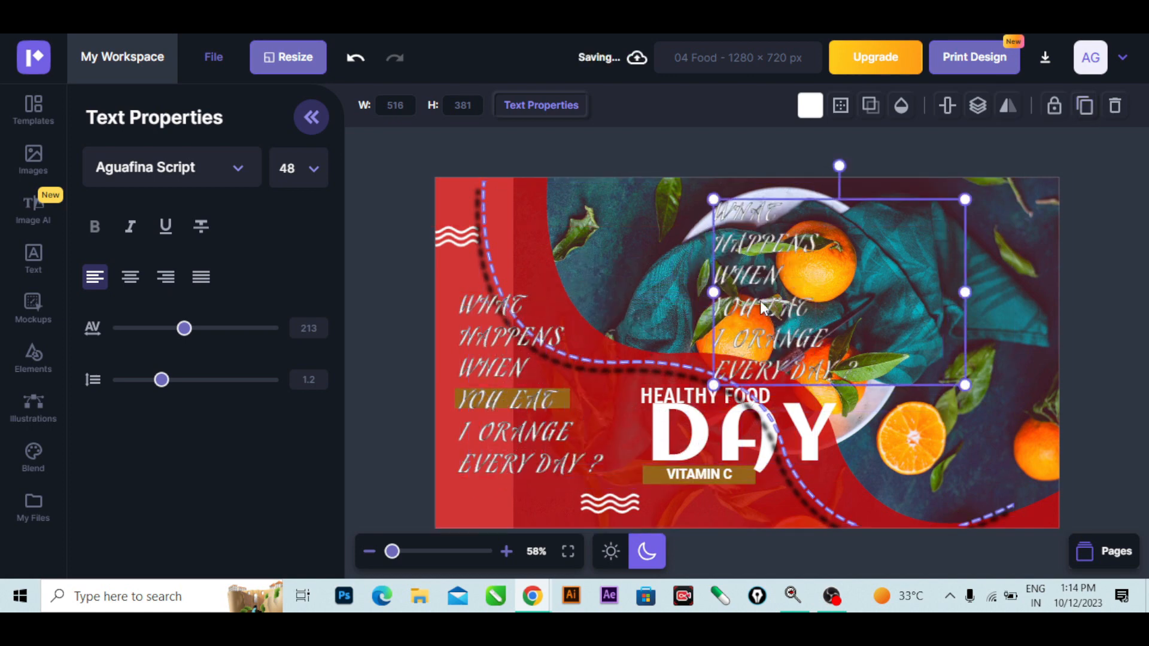
pyautogui.press('Delete')
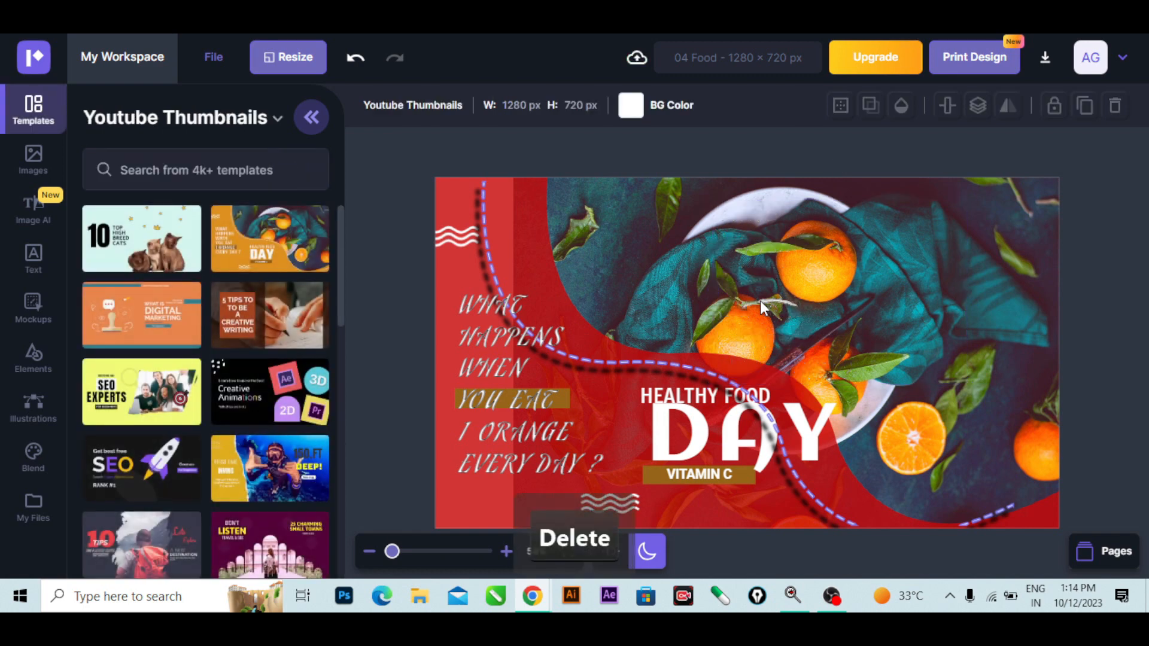
# Delete the original "WHAT HAPPENS WHEN YOU EAT" text block and undo the deletion.
pyautogui.click(510, 342)
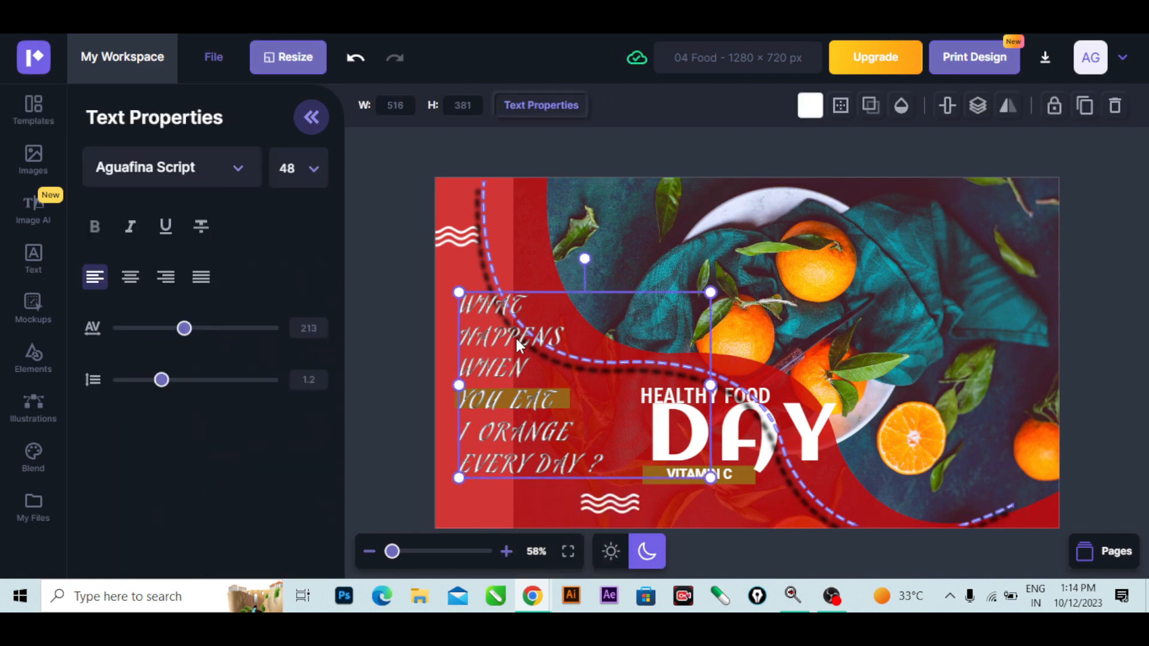
pyautogui.click(1114, 106)
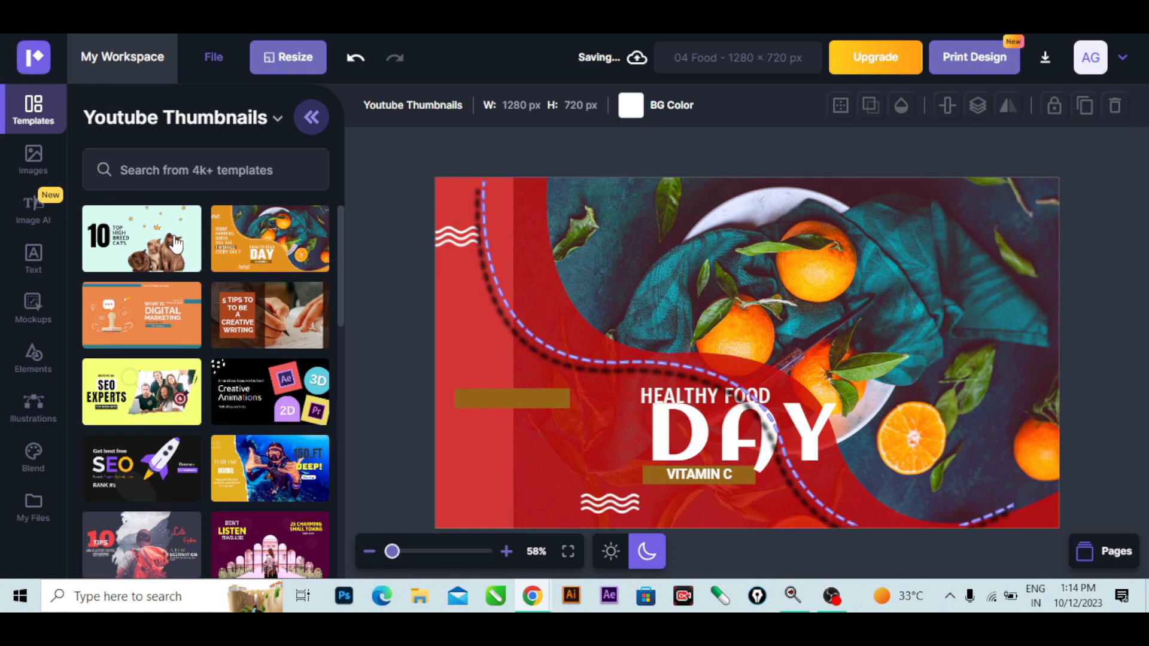
pyautogui.click(354, 58)
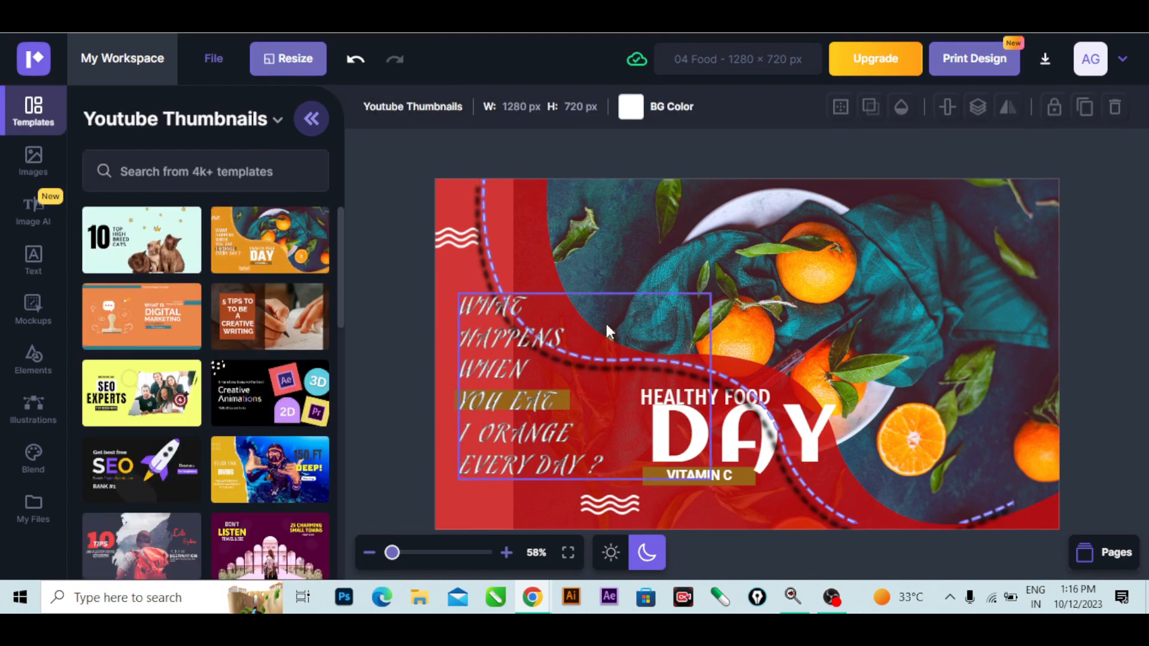
# Recolour the thumbnail with the default blend of beige-pink, teal, olive and cream.
pyautogui.click(558, 222)
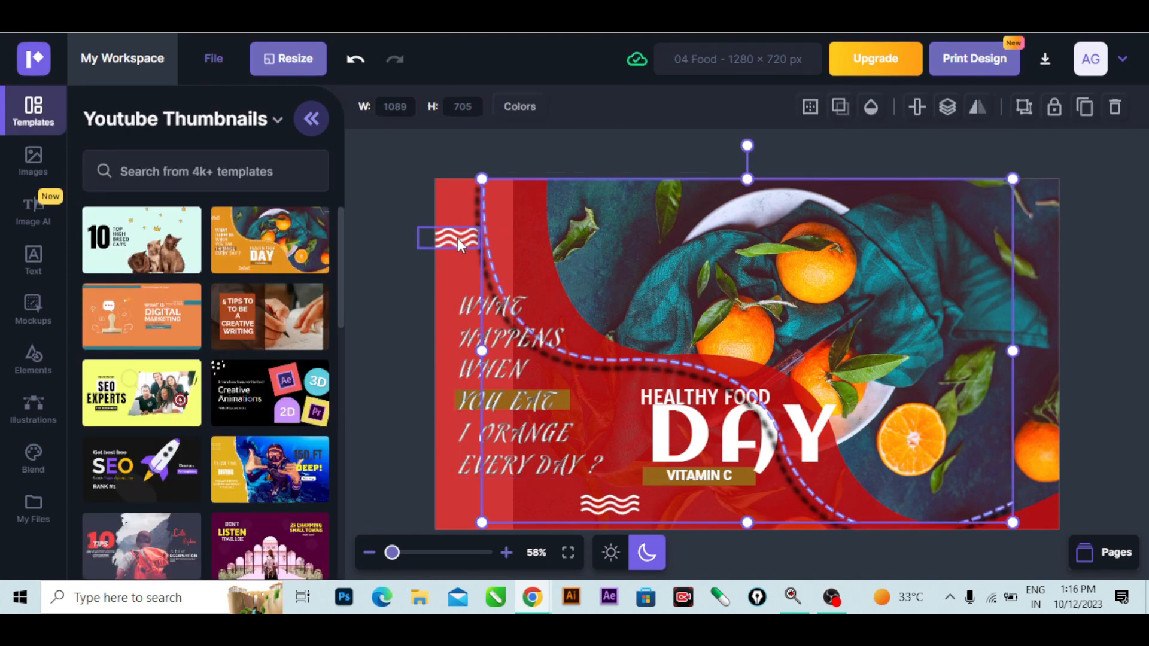
pyautogui.click(464, 257)
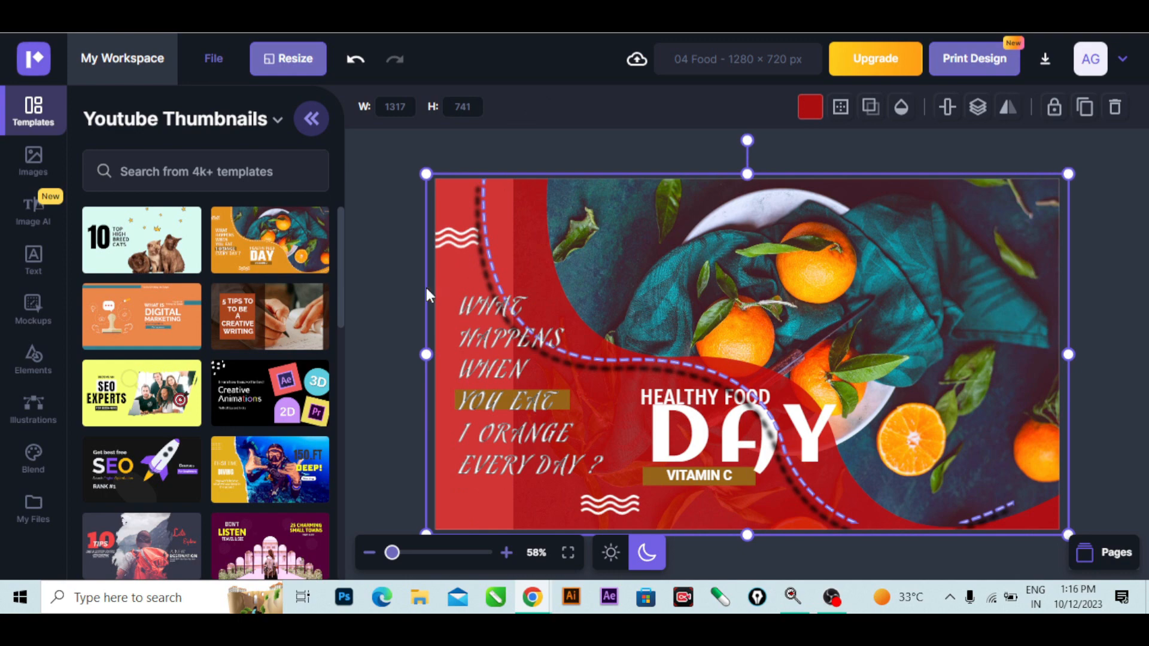
pyautogui.click(33, 461)
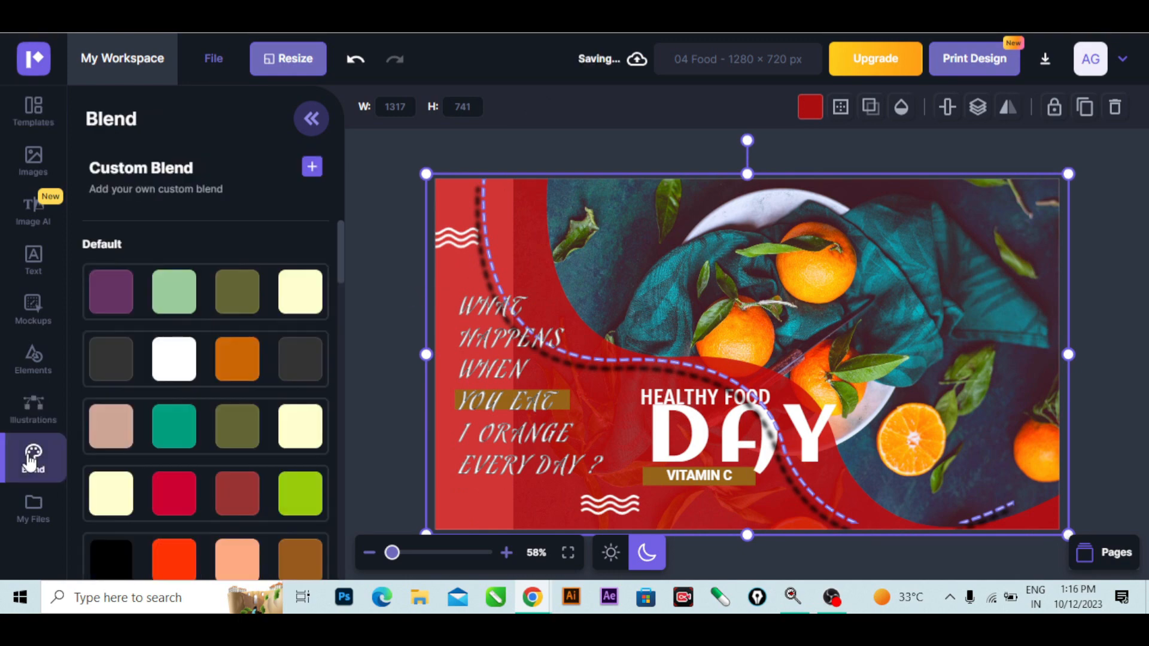
pyautogui.click(173, 429)
pyautogui.click(196, 357)
pyautogui.click(193, 412)
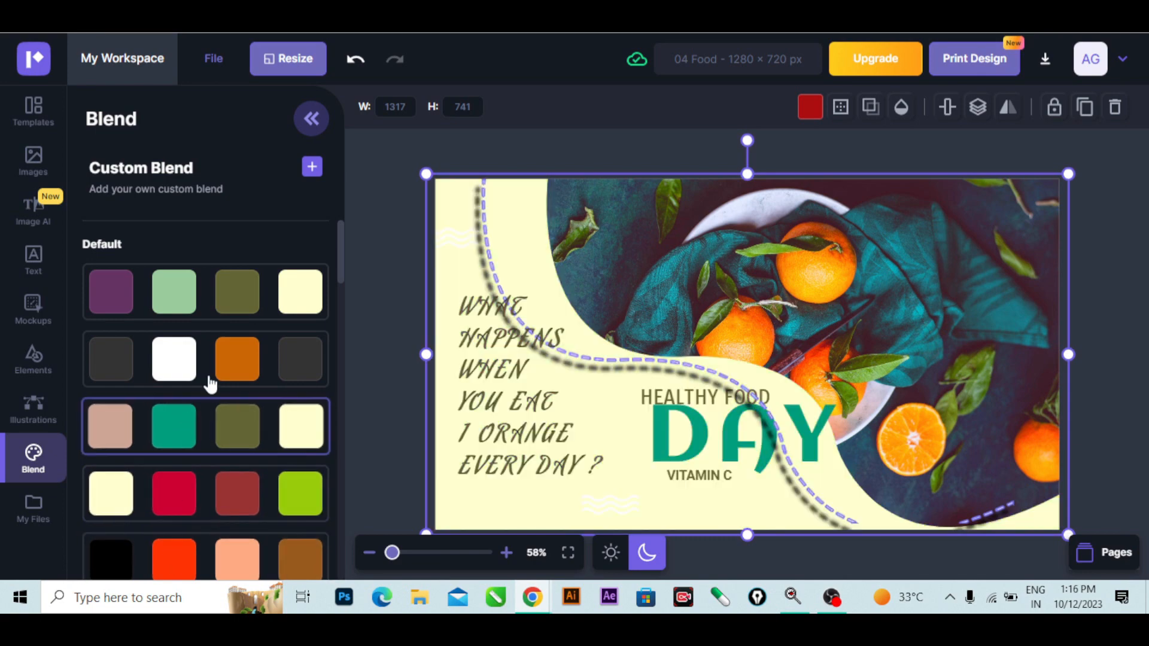
# Try the default blend of black, white, grey and purple on the thumbnail.
pyautogui.scroll(-5, 246, 393)
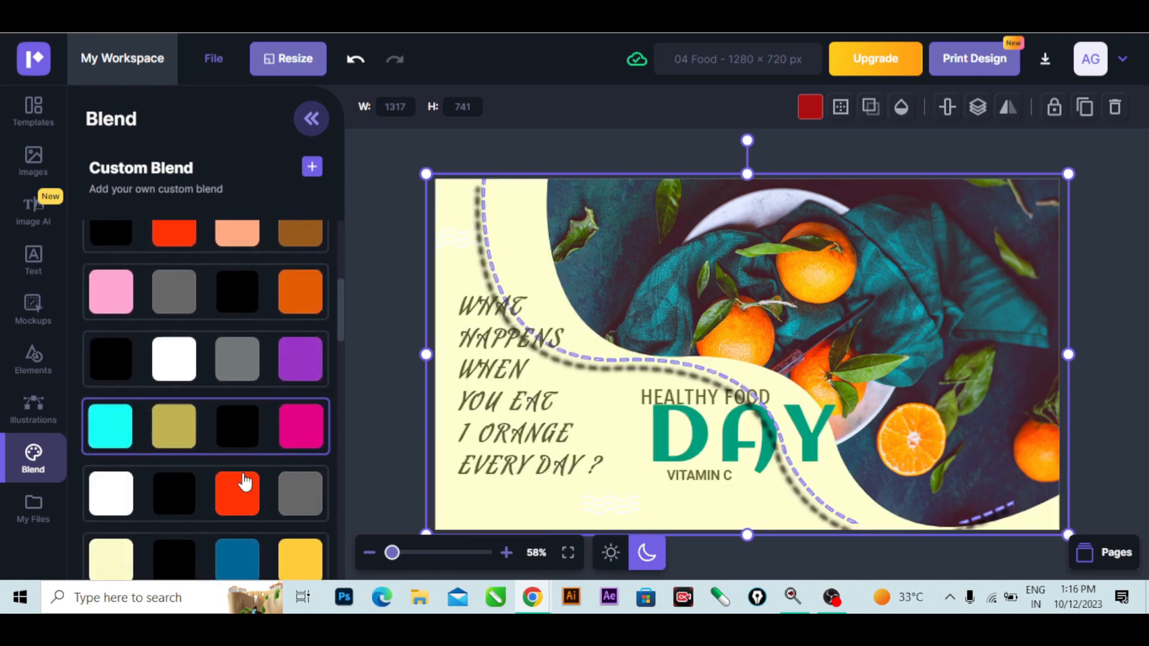
pyautogui.scroll(-1, 239, 506)
pyautogui.click(199, 340)
pyautogui.scroll(3, 192, 359)
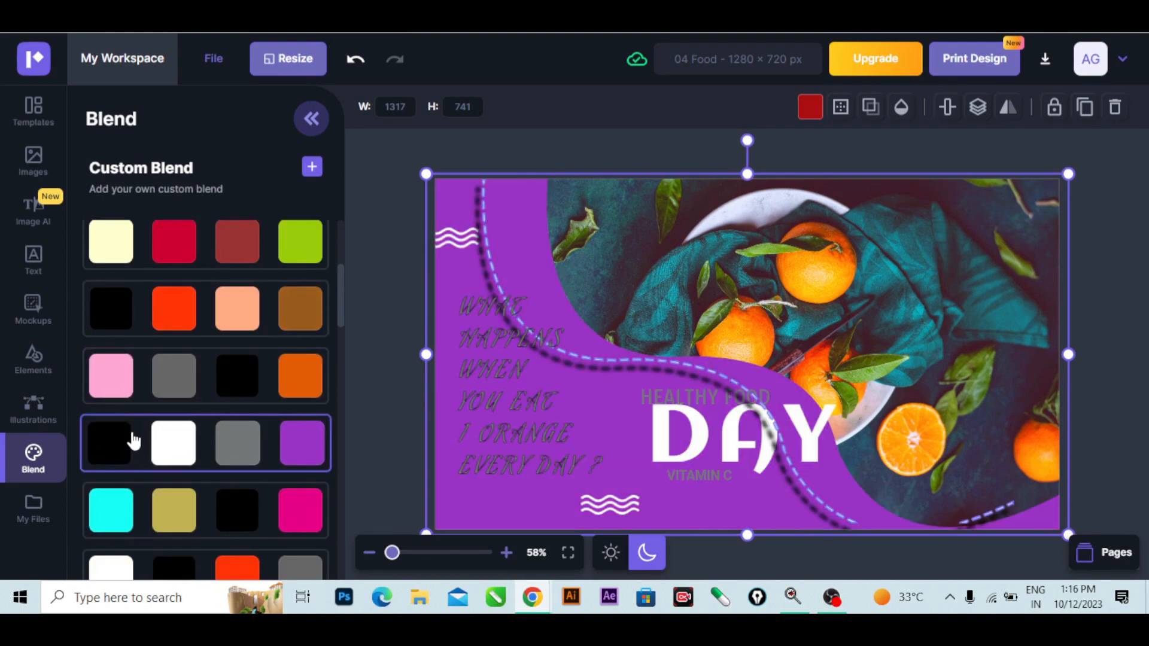
# Reapply the beige-pink, teal, olive and cream blend to the thumbnail and deselect the design.
pyautogui.scroll(4, 146, 353)
pyautogui.scroll(1, 167, 361)
pyautogui.click(179, 437)
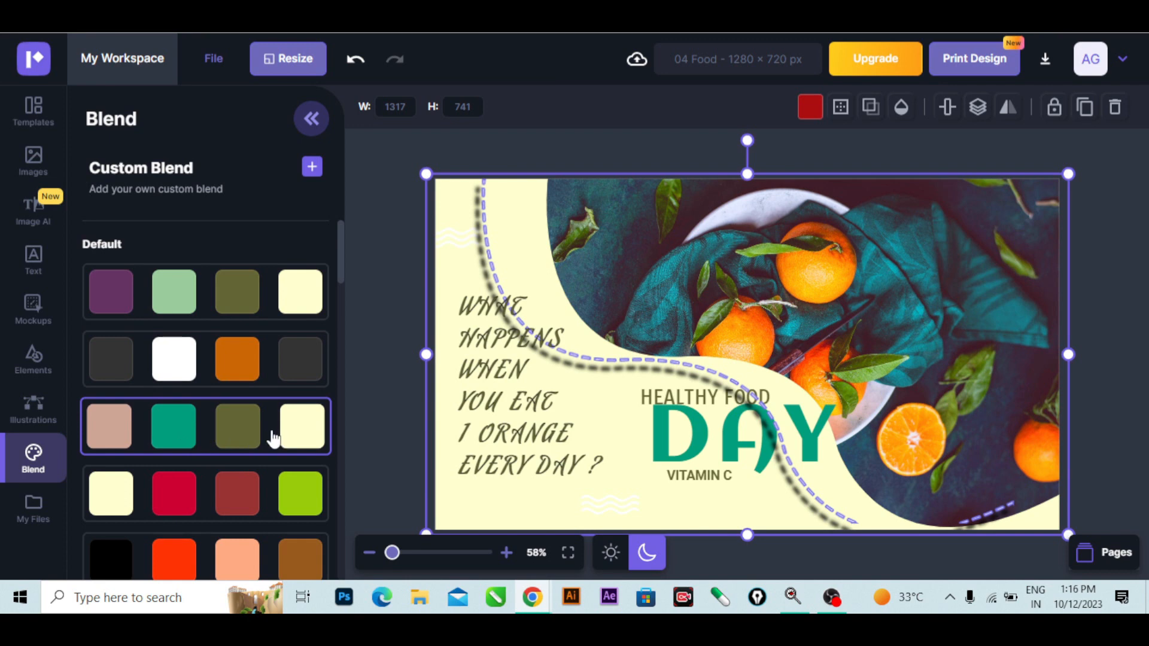
pyautogui.click(380, 409)
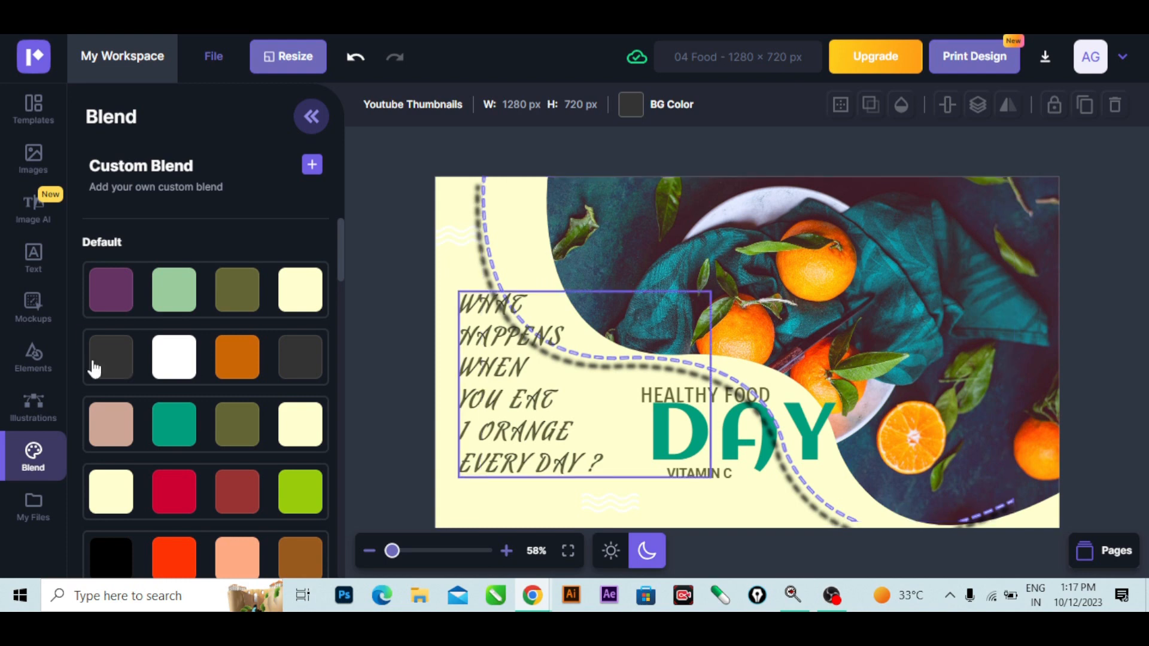
# Add the Instagram and WhatsApp icons from the Social Media elements, placing WhatsApp at the start of the "DAY" lettering.
pyautogui.click(519, 226)
pyautogui.click(34, 359)
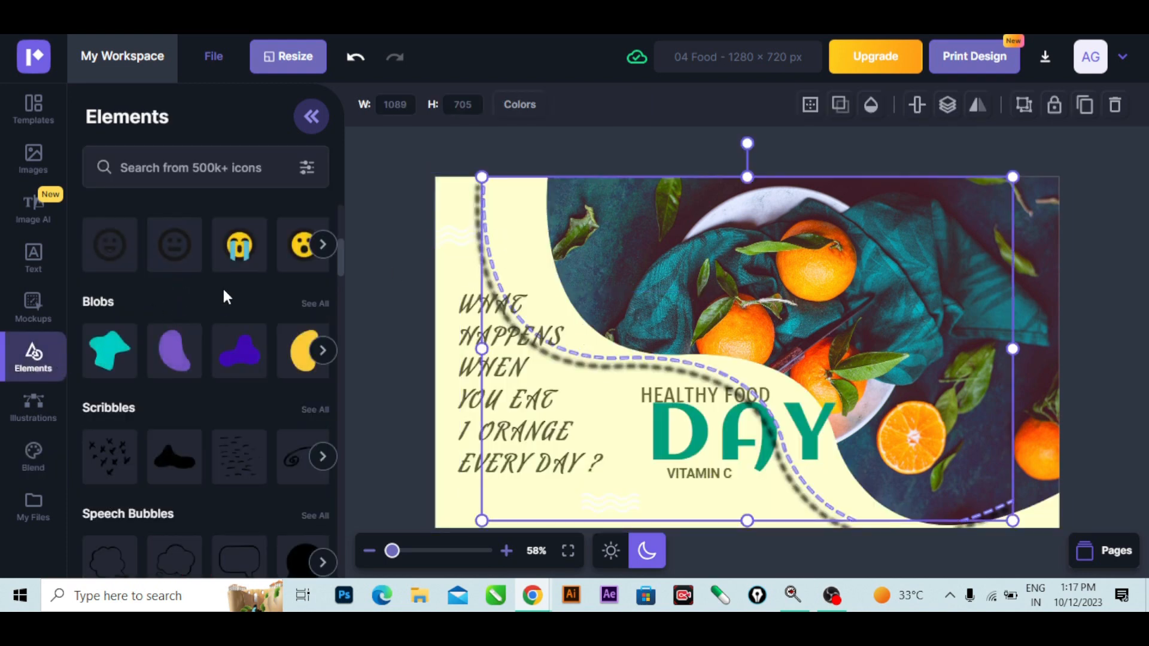
pyautogui.scroll(-5, 210, 350)
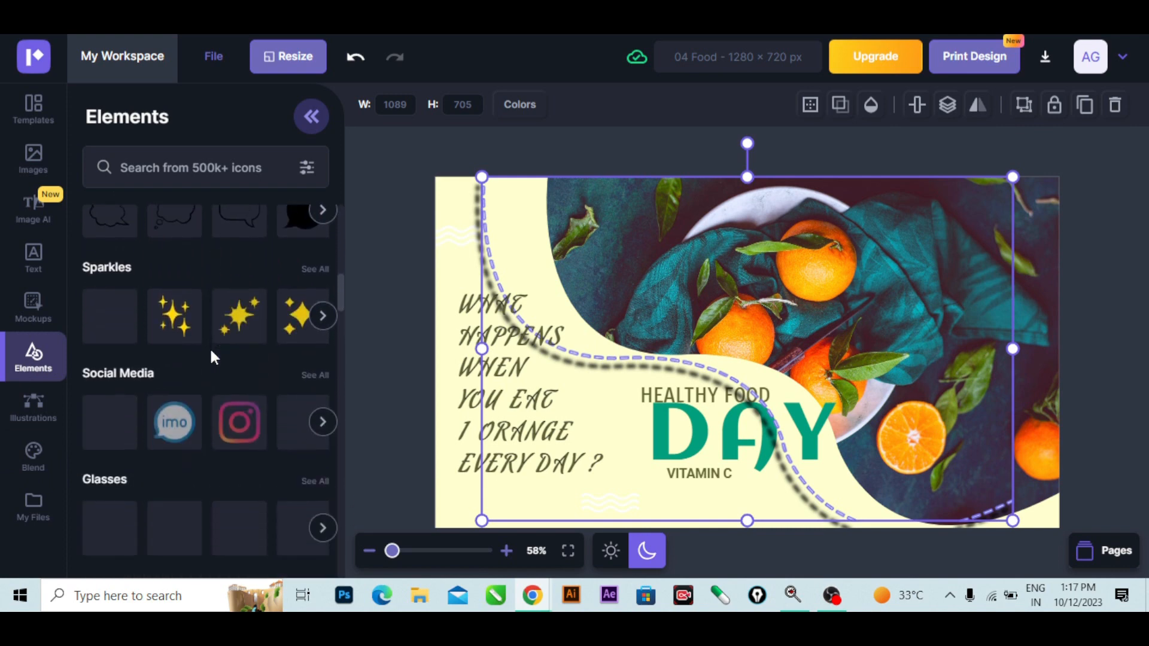
pyautogui.scroll(-3, 210, 356)
pyautogui.scroll(3, 209, 365)
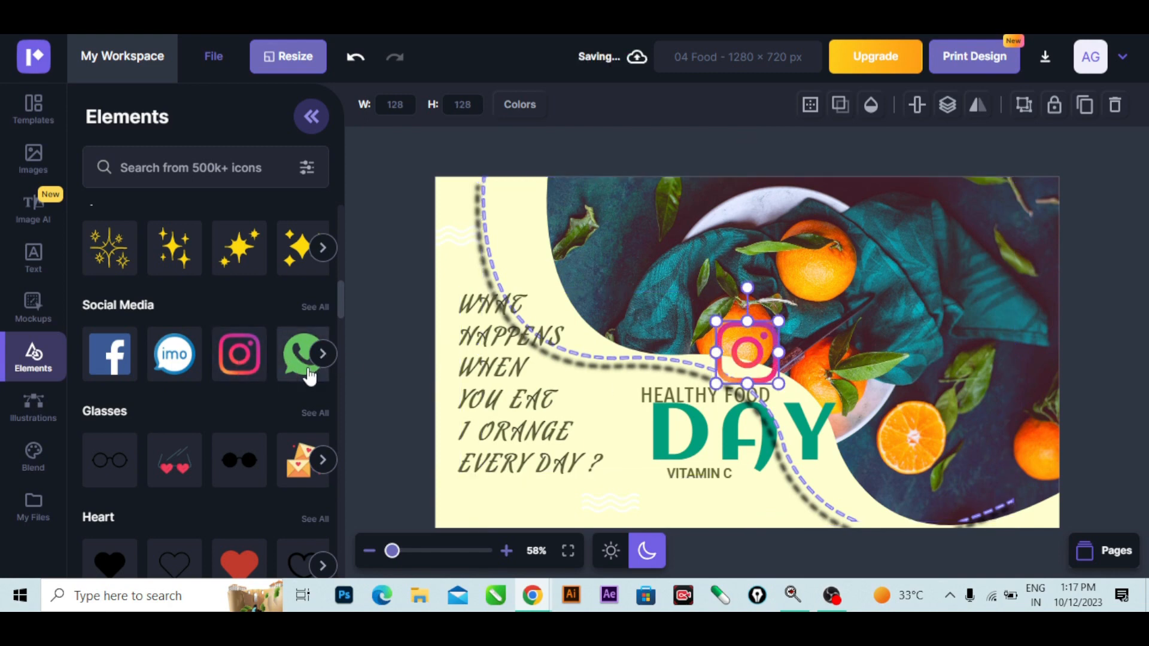
pyautogui.moveTo(305, 377)
pyautogui.mouseDown()
pyautogui.moveTo(616, 402)
pyautogui.moveTo(703, 394)
pyautogui.moveTo(626, 477)
pyautogui.moveTo(653, 452)
pyautogui.mouseUp()
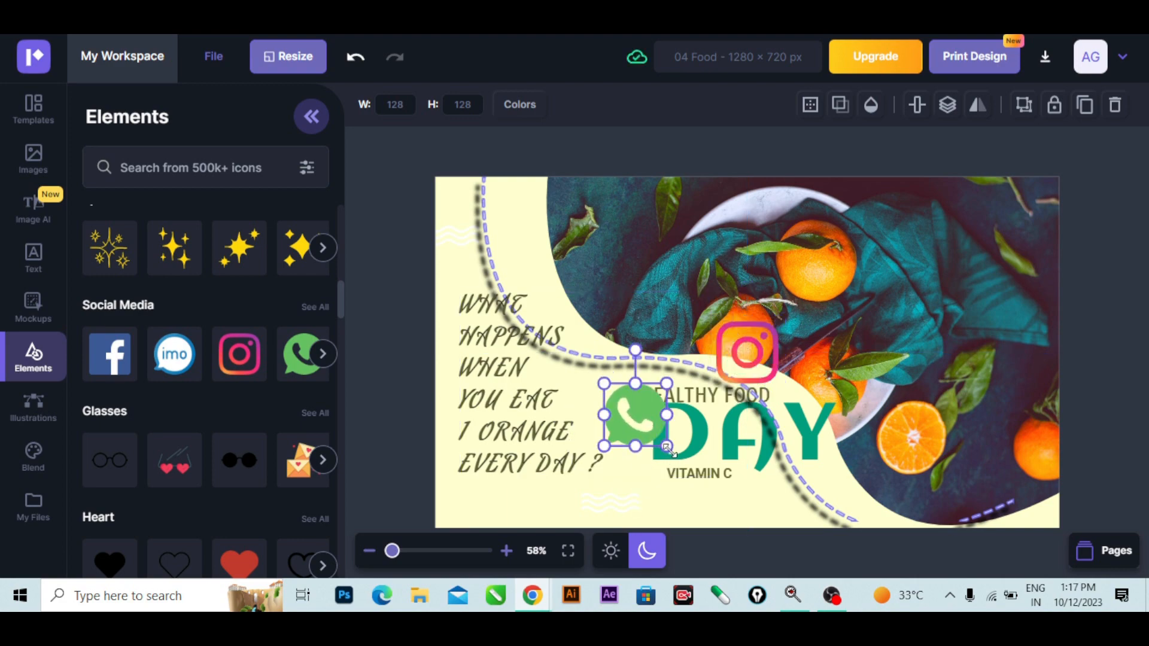
# Shrink the Instagram icon to about 112 × 112 px and rotate it by about 180 degrees.
pyautogui.moveTo(398, 555); pyautogui.dragTo(399, 555)
pyautogui.click(675, 426)
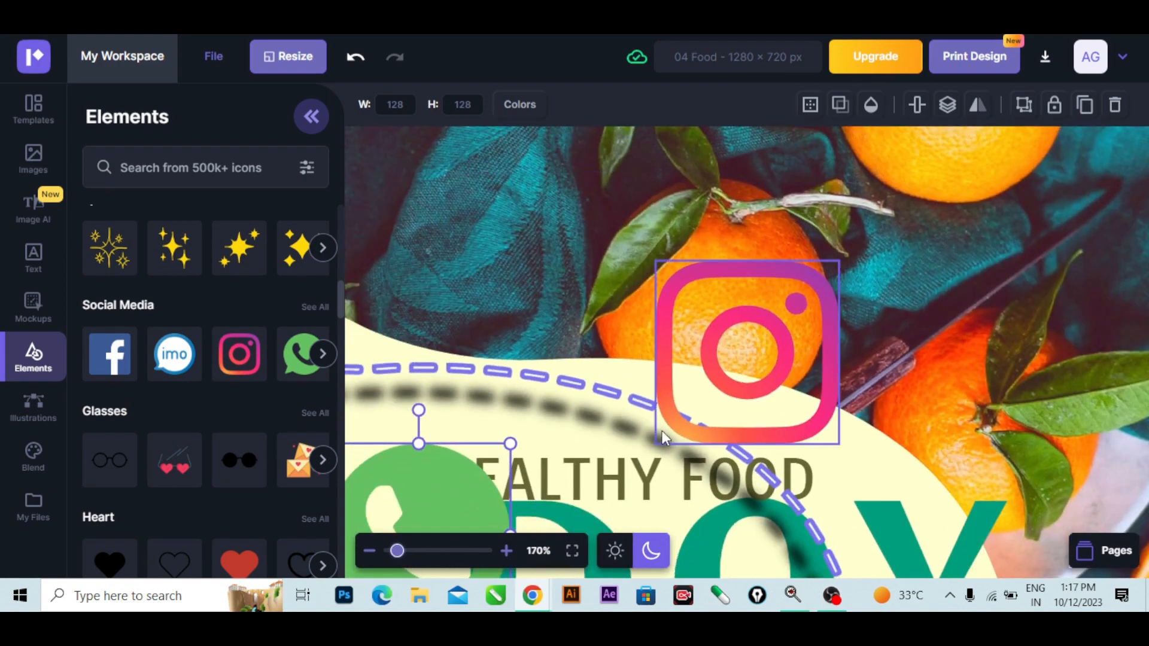
pyautogui.moveTo(839, 445); pyautogui.dragTo(807, 430)
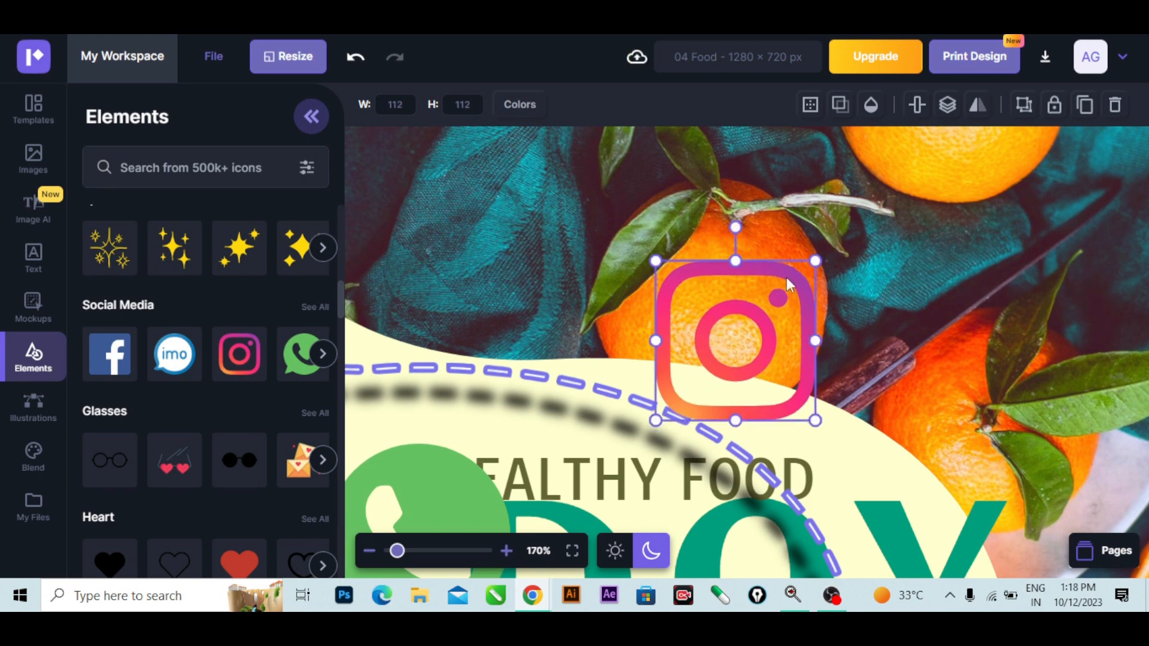
pyautogui.moveTo(736, 226); pyautogui.dragTo(735, 431)
pyautogui.click(854, 450)
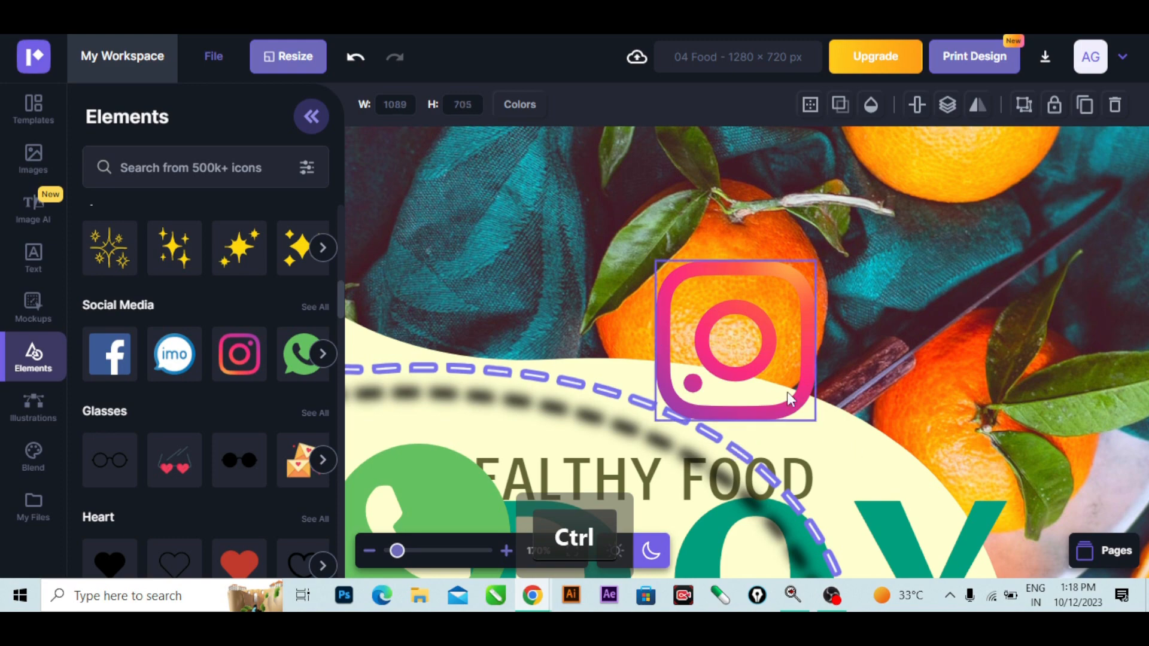
# Shrink the WhatsApp icon to about 57 × 57 px and move it into the thumbnail's lower-left corner.
pyautogui.scroll(-4, 762, 373)
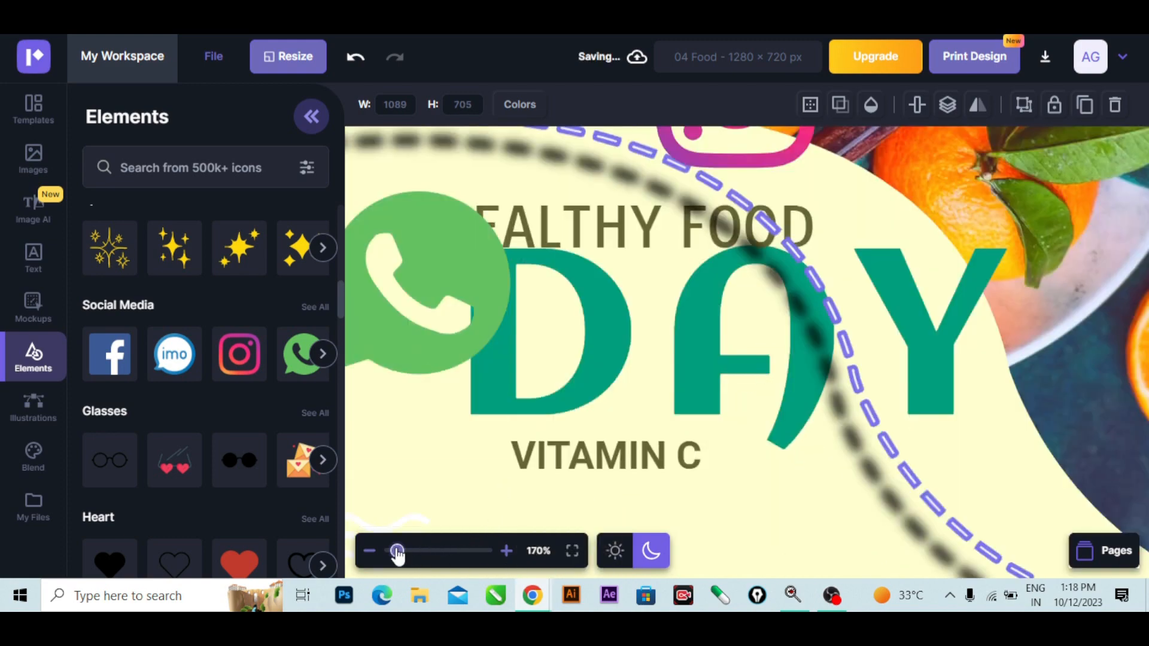
pyautogui.moveTo(397, 553); pyautogui.dragTo(392, 553)
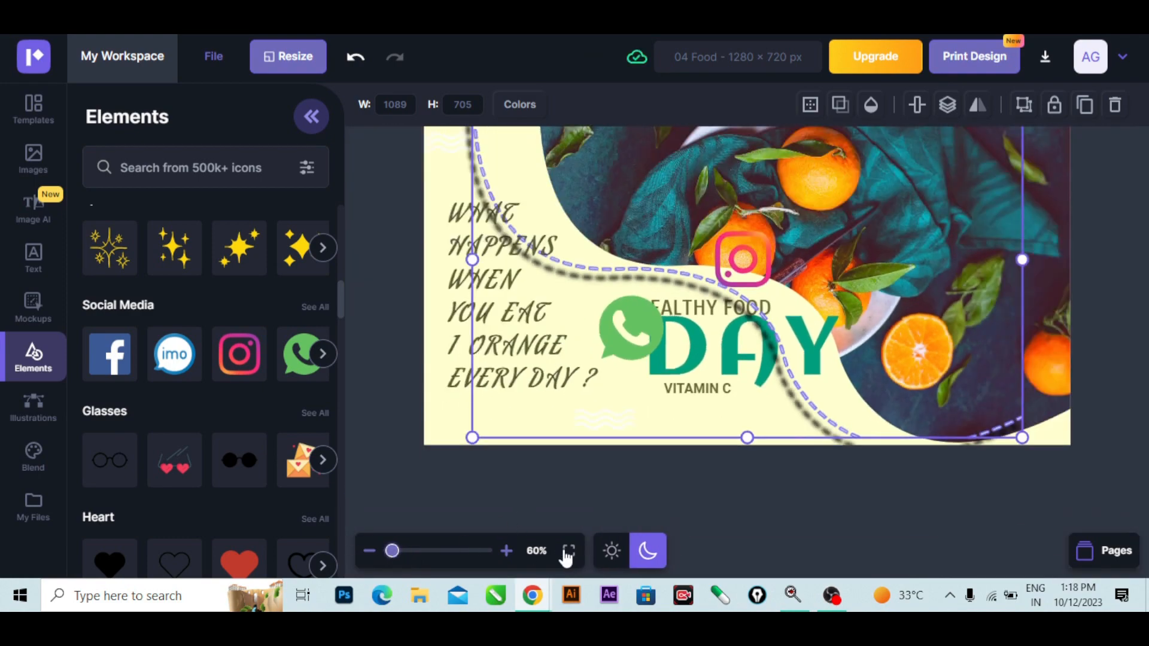
pyautogui.click(567, 551)
pyautogui.click(656, 432)
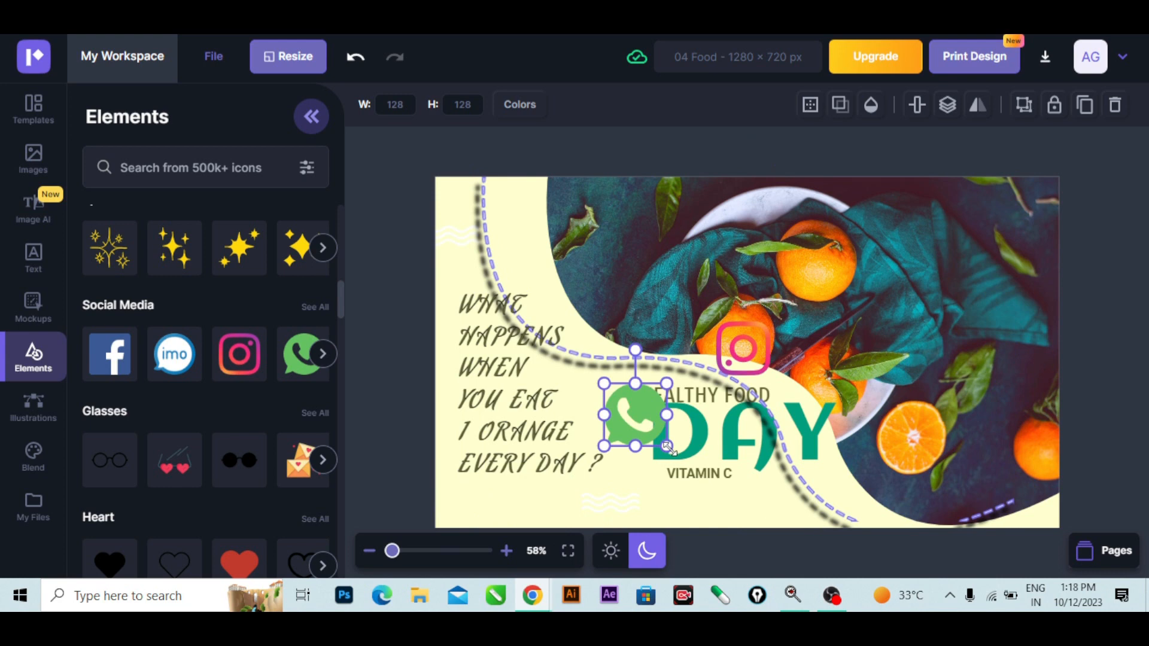
pyautogui.moveTo(667, 446); pyautogui.dragTo(456, 506)
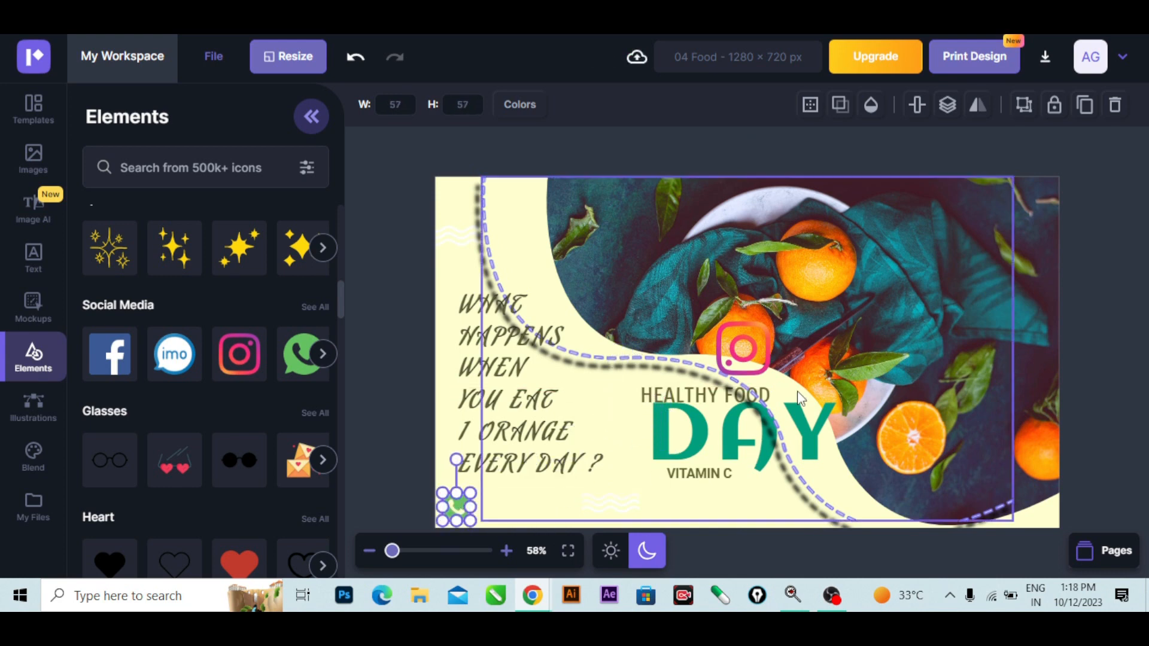
# Shrink the Instagram icon to match the WhatsApp icon, place it directly beside it in the lower-left corner, and deselect it.
pyautogui.click(763, 368)
pyautogui.moveTo(762, 366)
pyautogui.mouseDown()
pyautogui.moveTo(730, 340)
pyautogui.moveTo(533, 496)
pyautogui.moveTo(473, 506)
pyautogui.moveTo(493, 508)
pyautogui.mouseUp()
pyautogui.click(1128, 392)
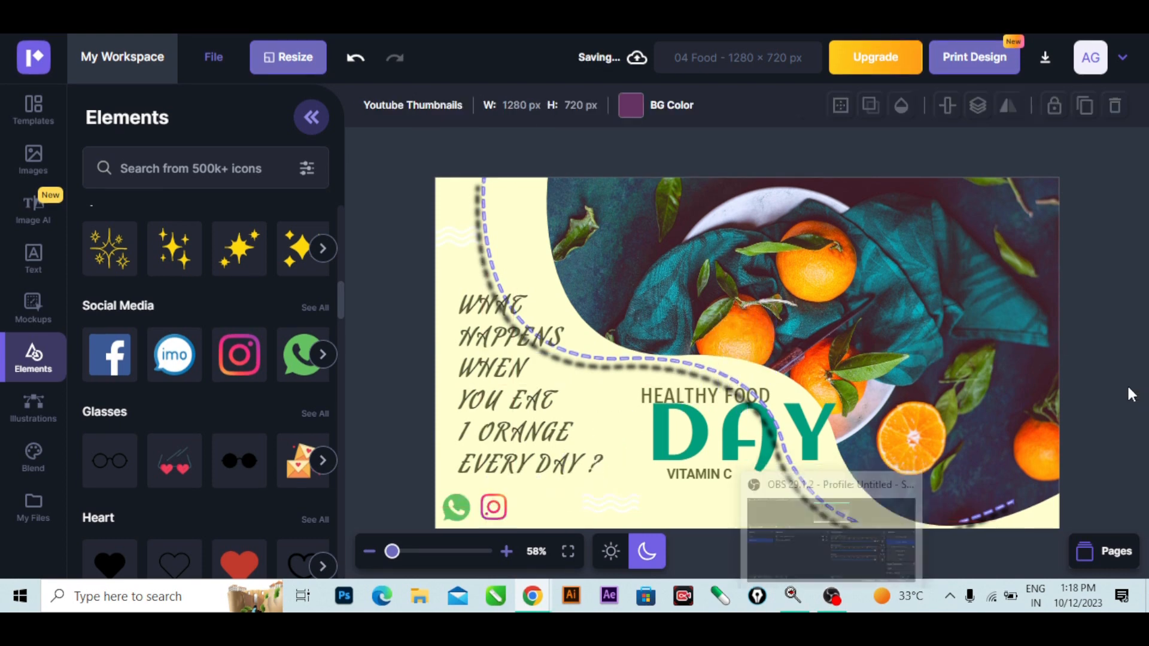
# Lock the WhatsApp and Instagram icons together and test whether they can still be moved.
pyautogui.click(457, 514)
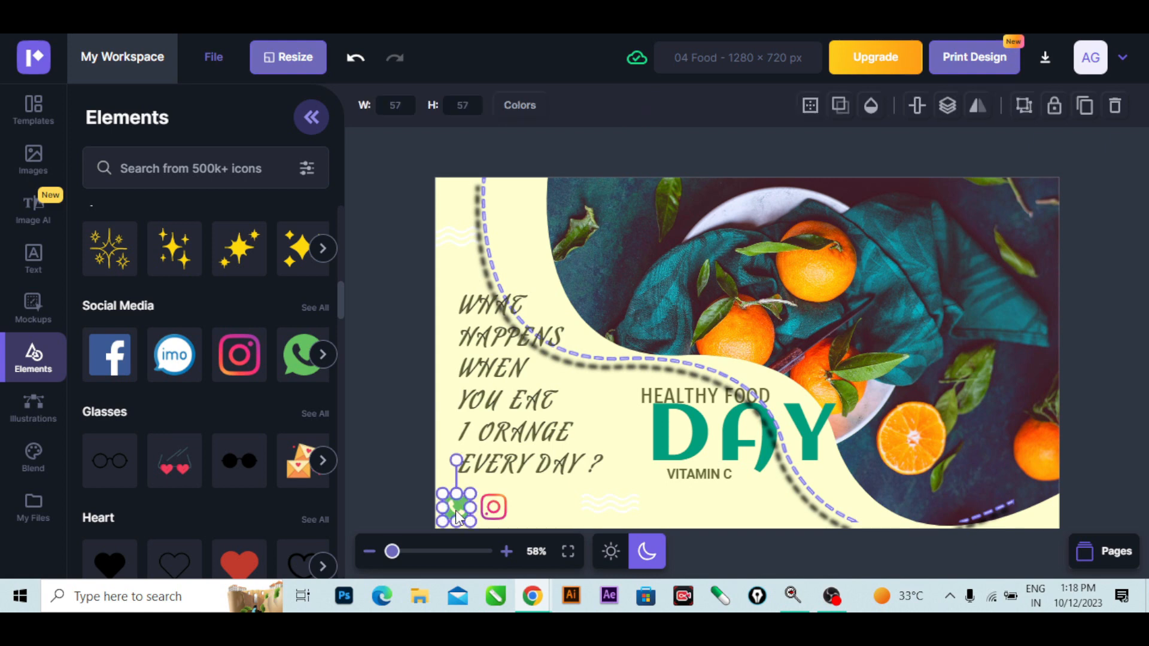
pyautogui.keyDown('shift'); pyautogui.click(491, 509); pyautogui.keyUp('shift')
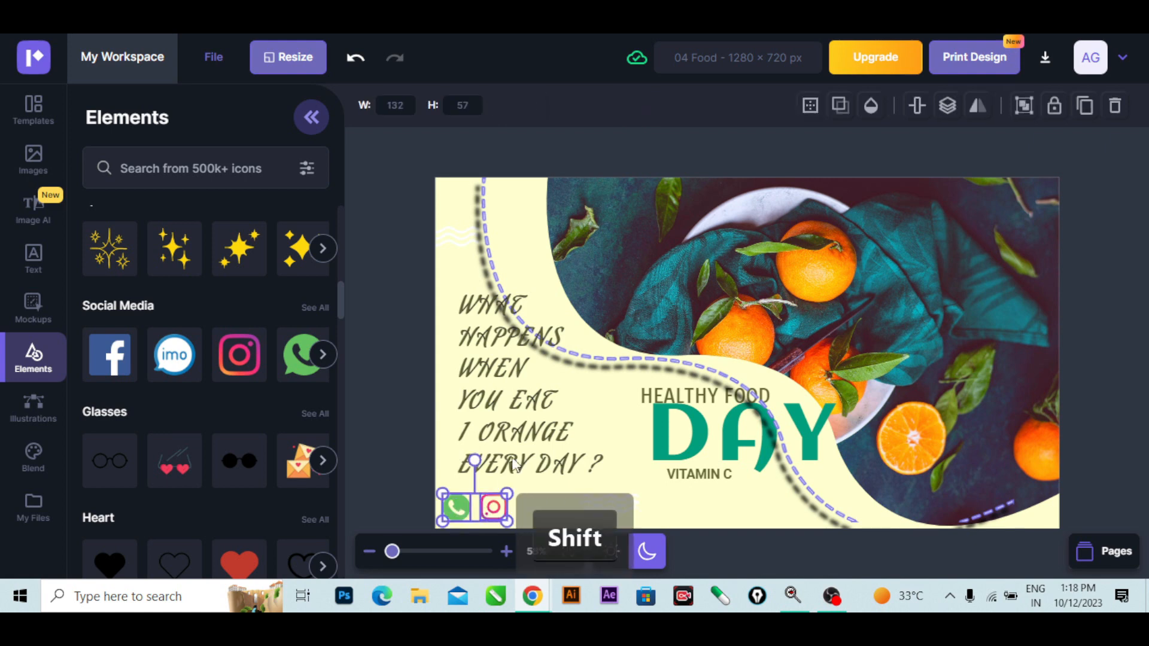
pyautogui.click(1058, 108)
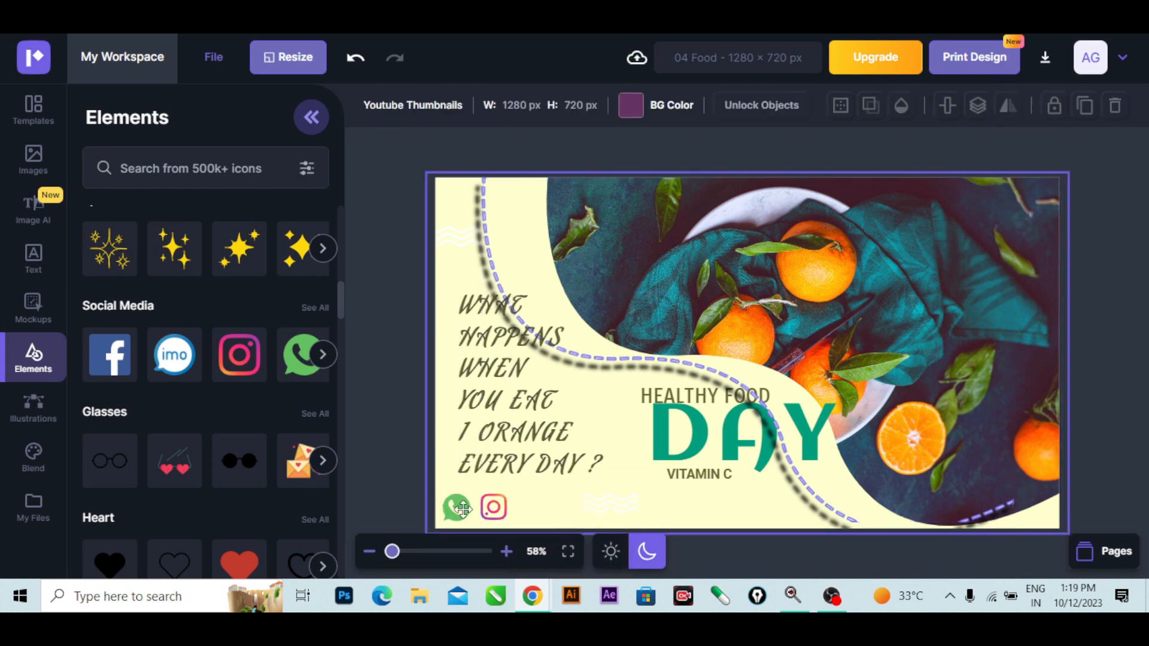
pyautogui.moveTo(463, 509); pyautogui.dragTo(472, 512)
# Try moving the "WHAT HAPPENS WHEN YOU EAT" text block over the photo and undo the move.
pyautogui.moveTo(548, 471); pyautogui.dragTo(720, 431)
pyautogui.press('ctrl')
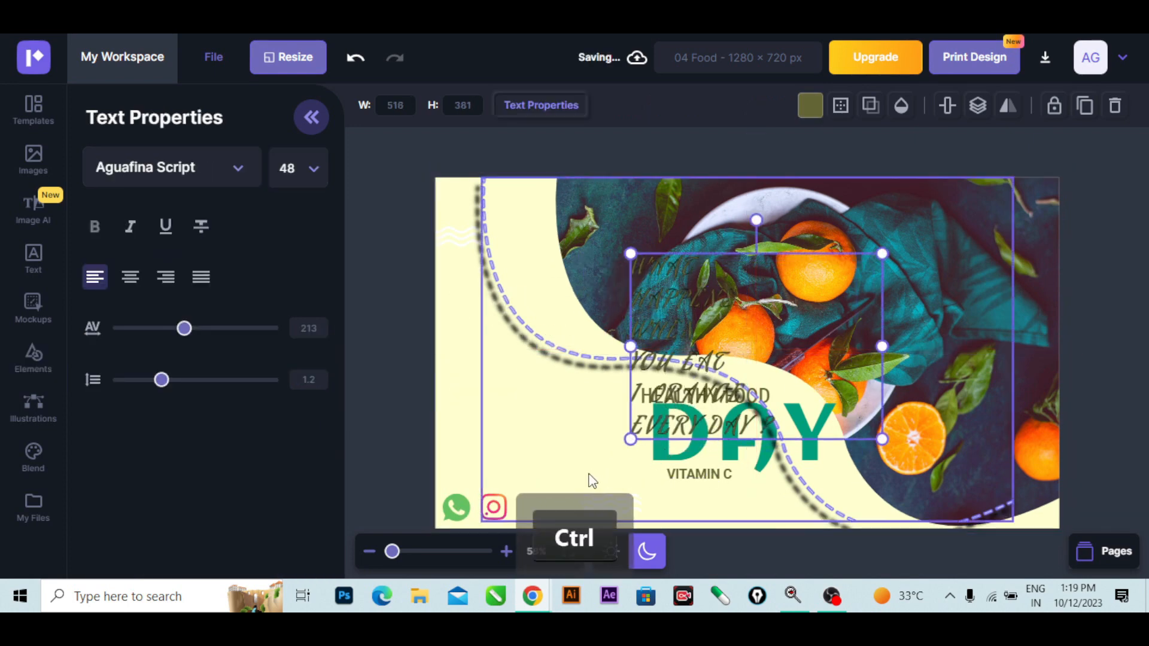
pyautogui.hotkey('ctrl', 'z')
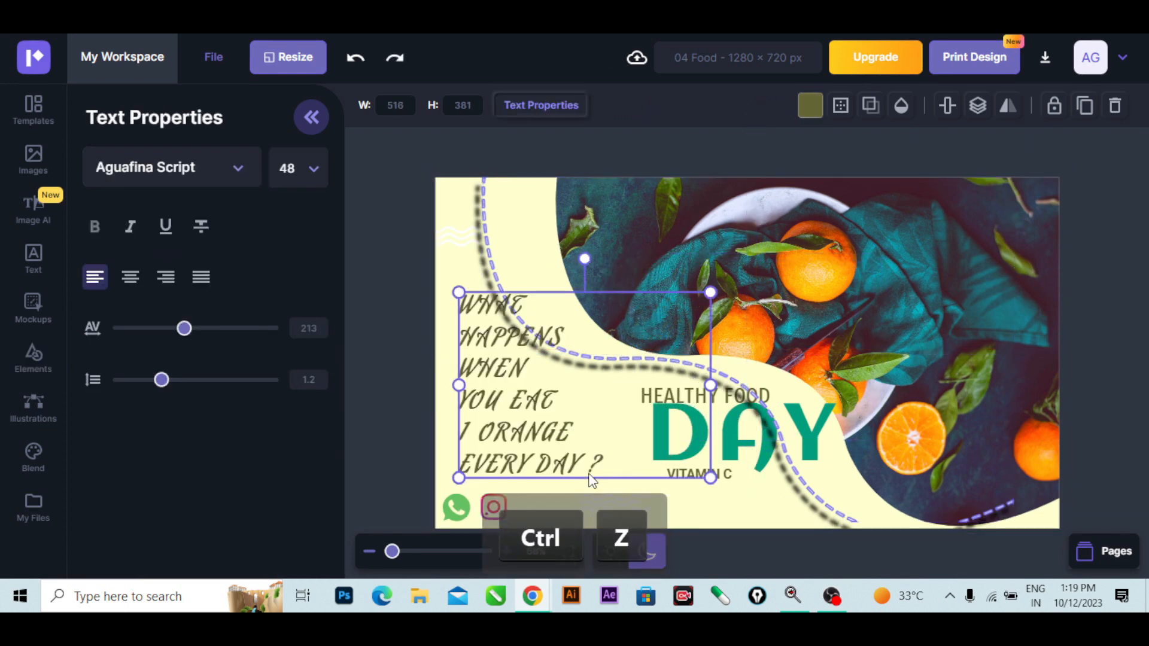
pyautogui.click(372, 410)
pyautogui.click(477, 510)
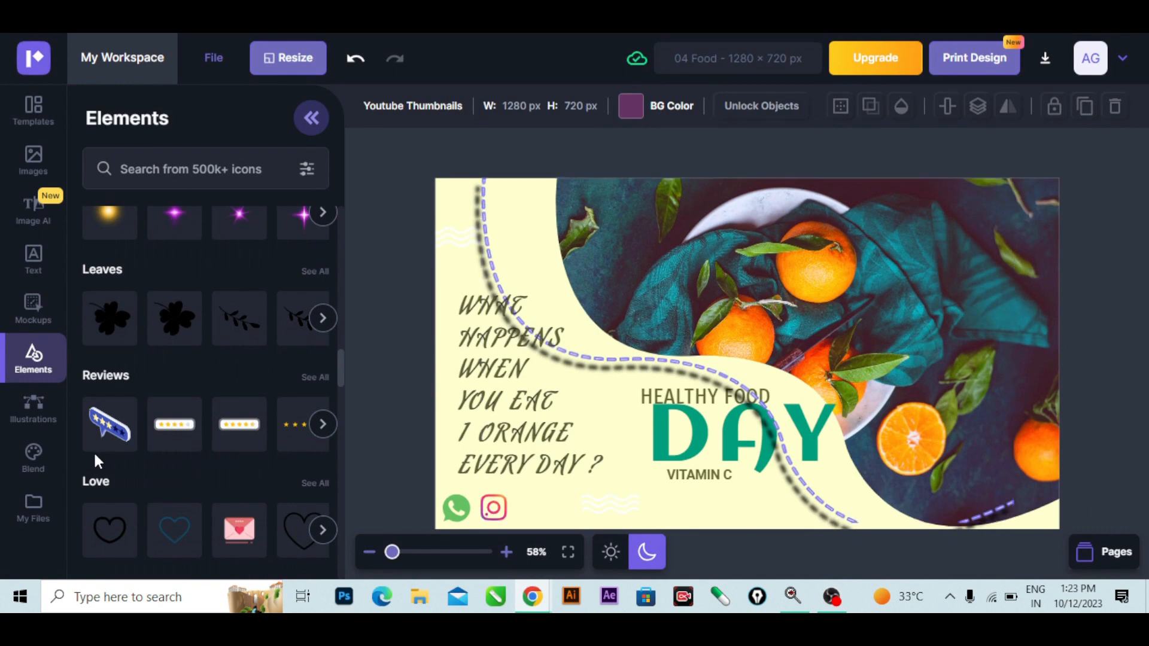
# Browse the illustration library and its list of categories.
pyautogui.click(29, 420)
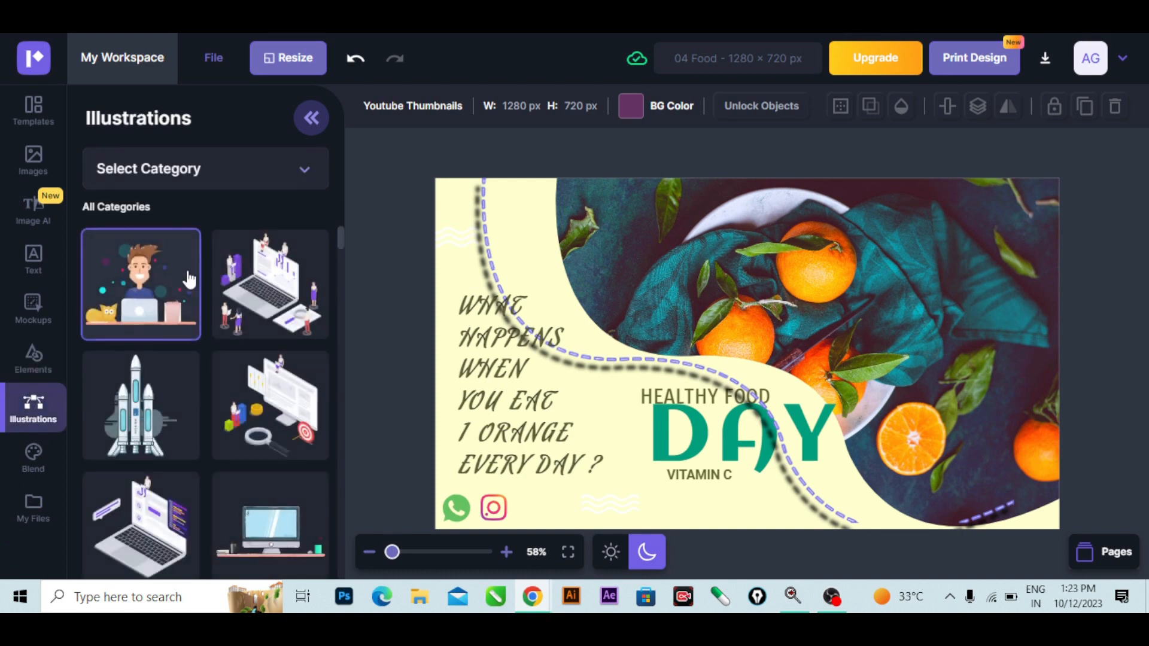
pyautogui.scroll(-5, 199, 391)
pyautogui.scroll(-6, 199, 390)
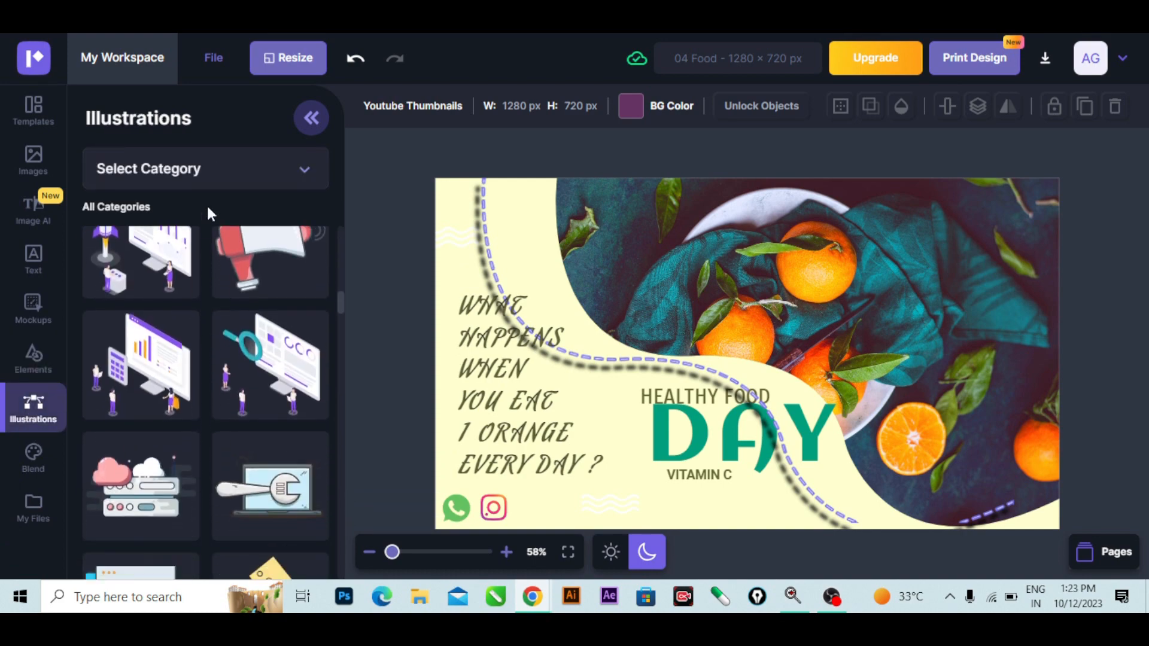
pyautogui.click(212, 166)
pyautogui.scroll(-5, 190, 470)
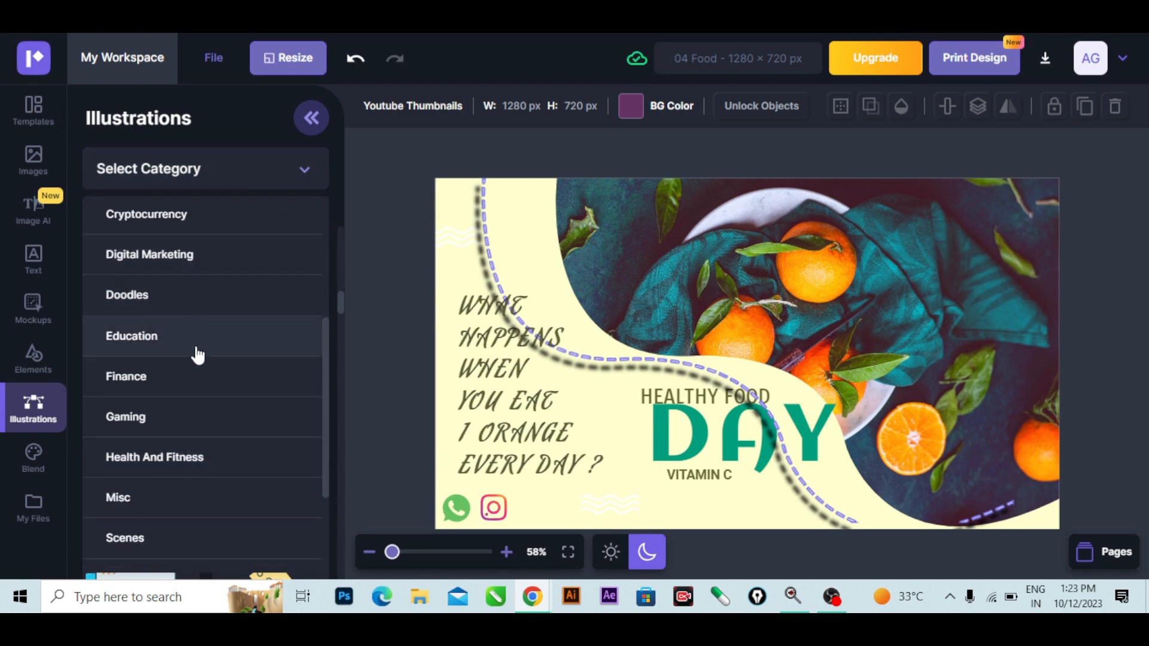
pyautogui.scroll(5, 190, 383)
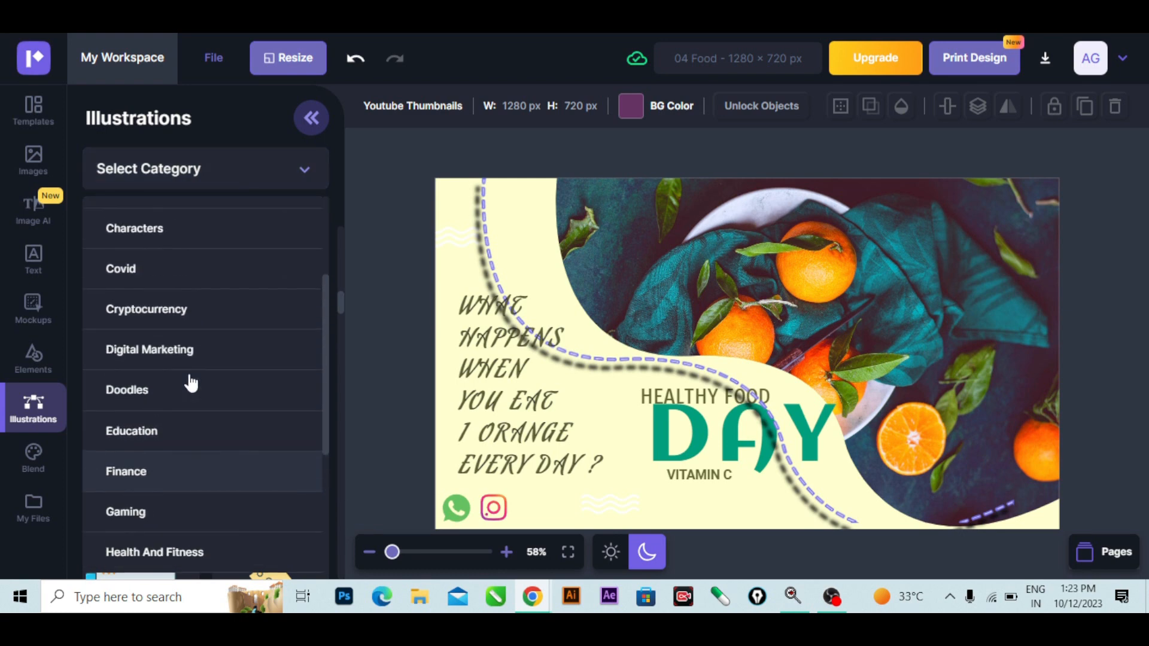
pyautogui.click(193, 239)
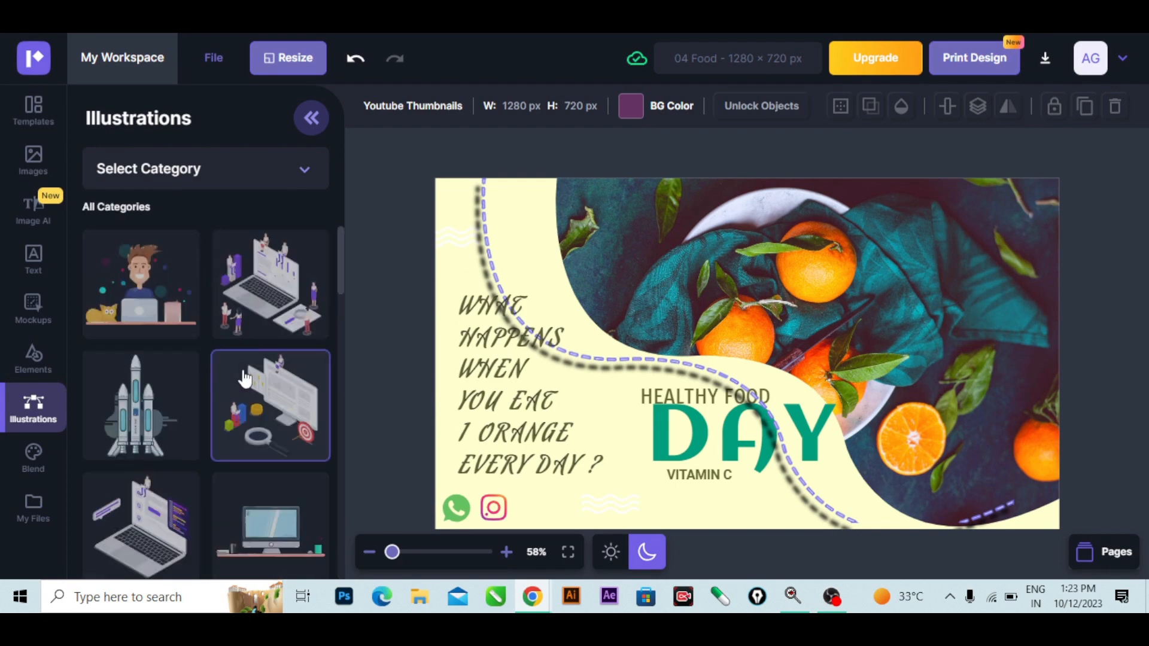
# Add the illustration of a masked delivery rider on a red scooter to the thumbnail.
pyautogui.scroll(-3, 256, 426)
pyautogui.scroll(-10, 256, 422)
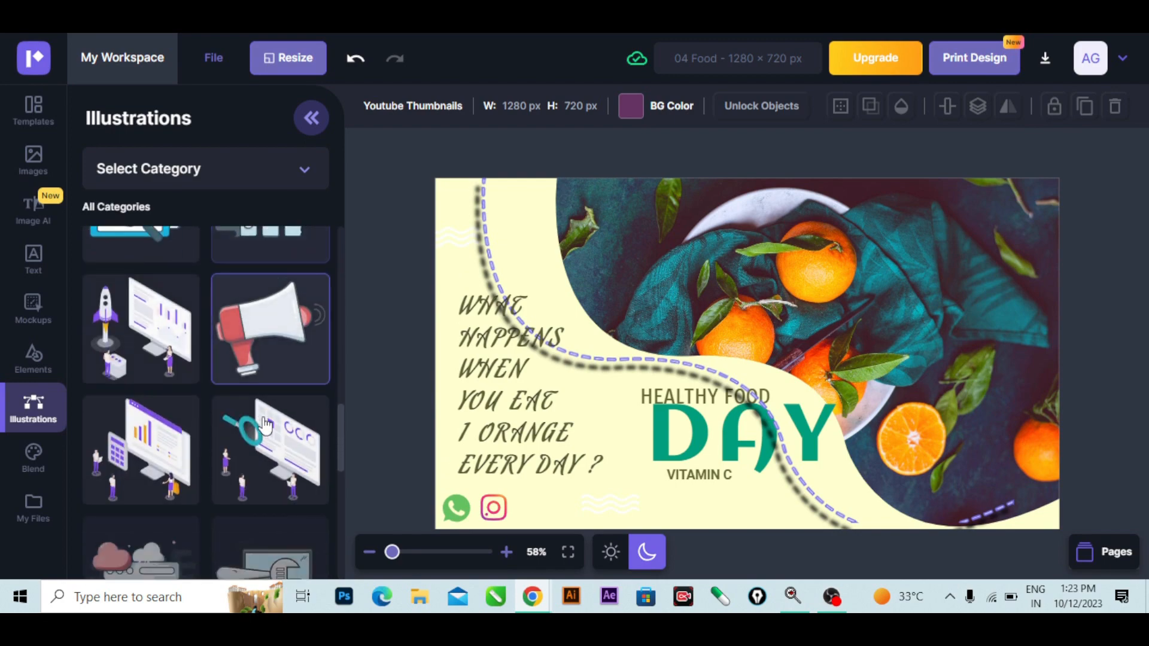
pyautogui.scroll(-8, 266, 429)
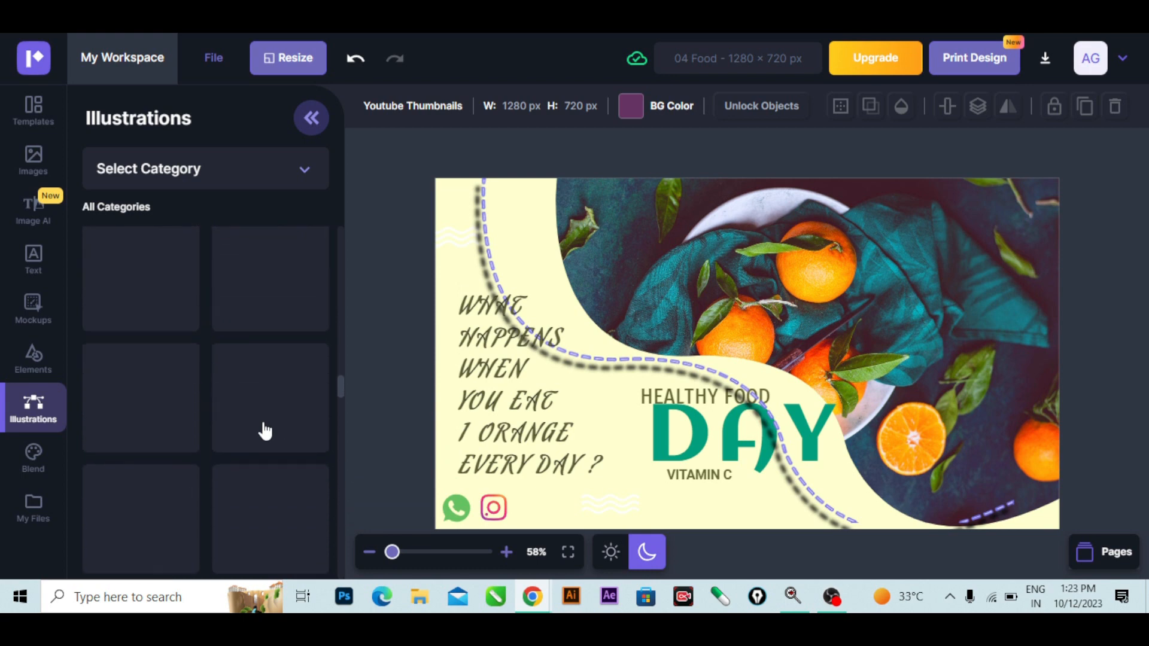
pyautogui.scroll(-6, 267, 429)
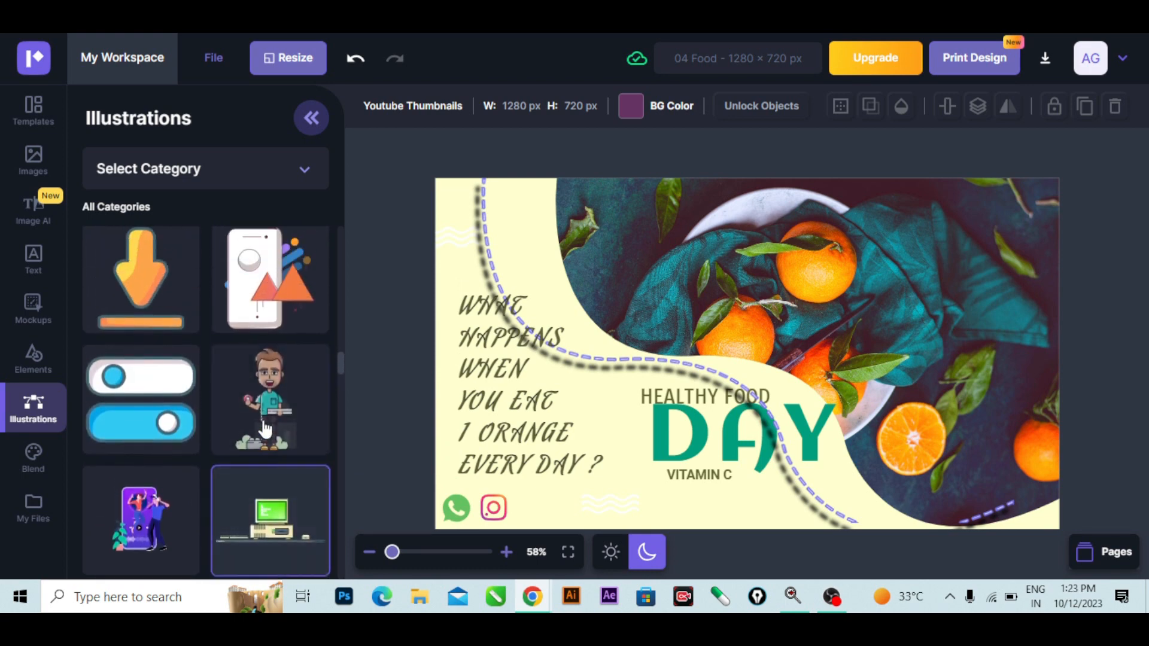
pyautogui.scroll(-2, 265, 429)
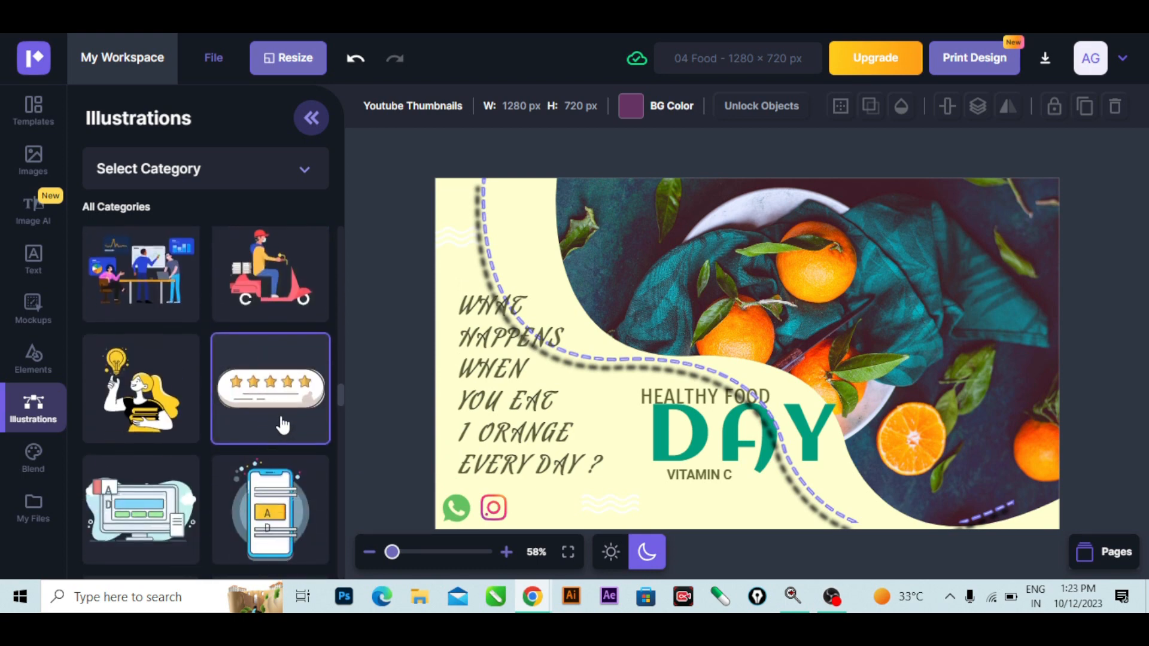
pyautogui.scroll(-4, 283, 425)
pyautogui.scroll(5, 278, 410)
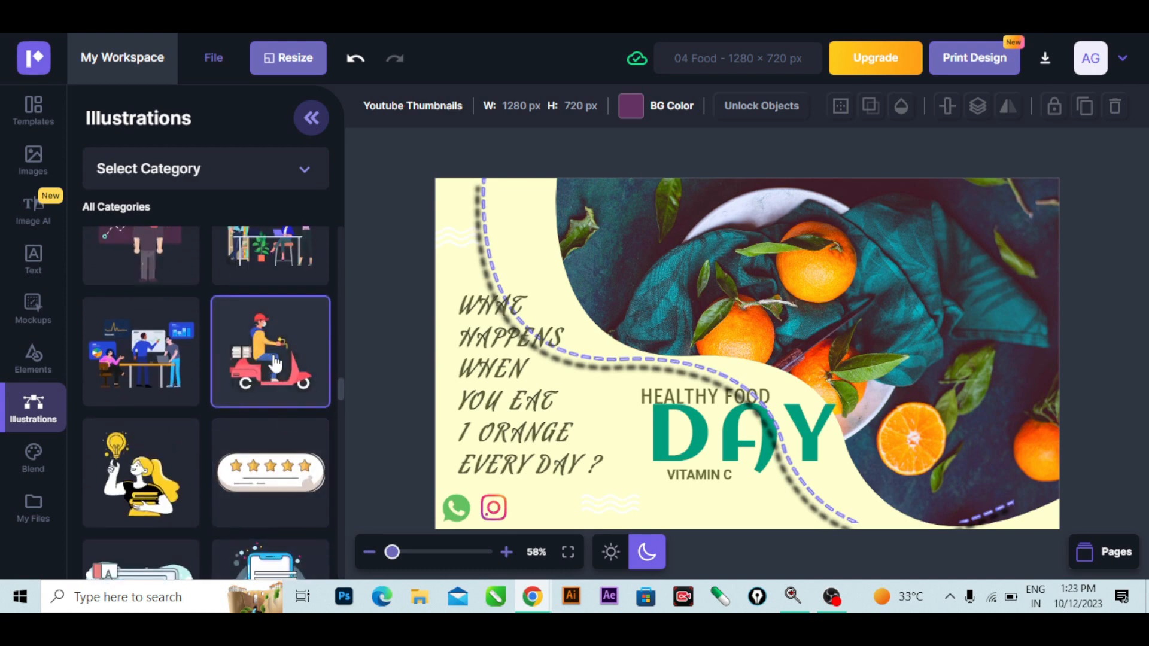
pyautogui.click(275, 363)
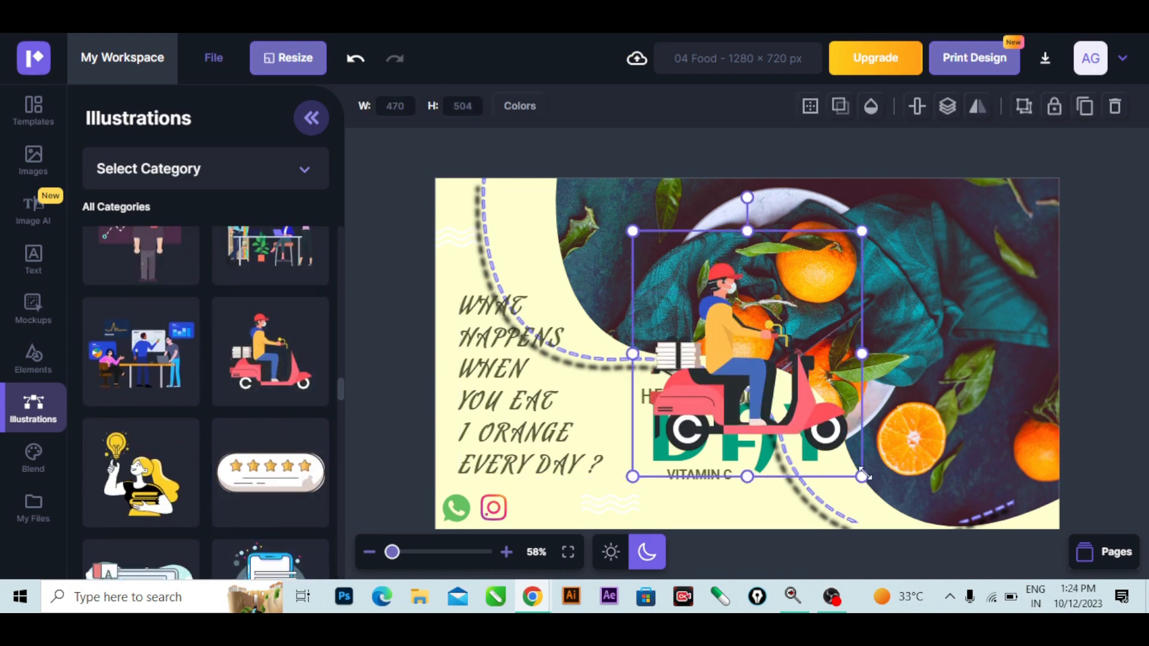
# Place the scooter illustration at about 57 × 61 px in the thumbnail's upper-left corner and lock it.
pyautogui.moveTo(862, 476); pyautogui.dragTo(678, 257)
pyautogui.moveTo(647, 251); pyautogui.dragTo(470, 186)
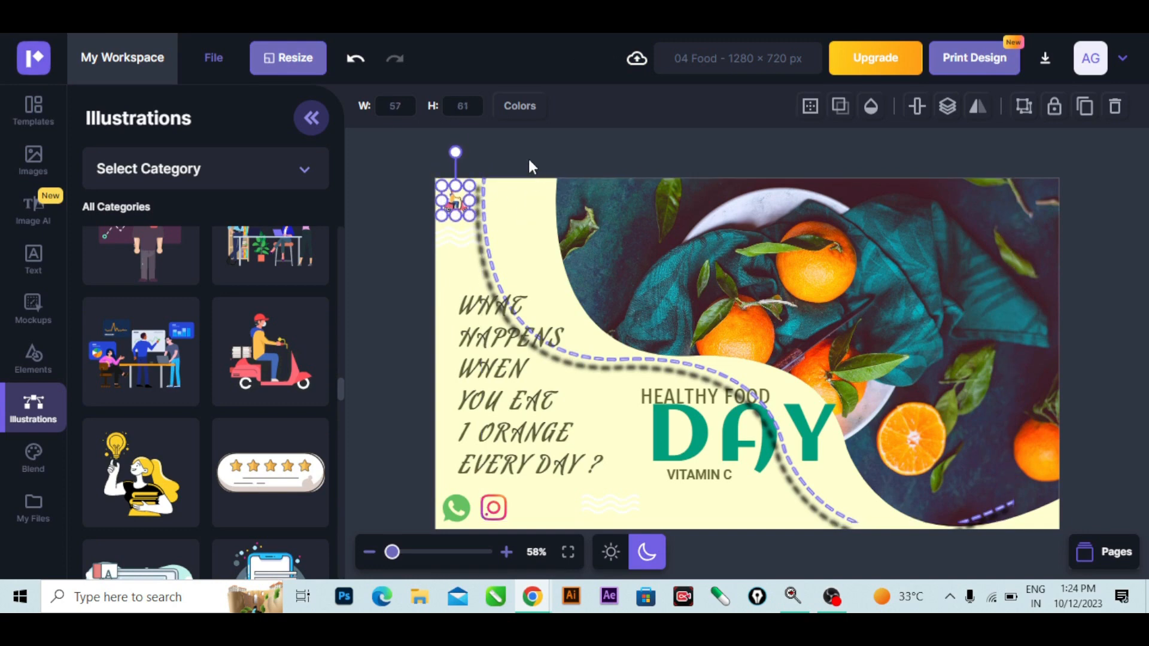
pyautogui.click(521, 182)
pyautogui.click(468, 214)
pyautogui.click(1054, 106)
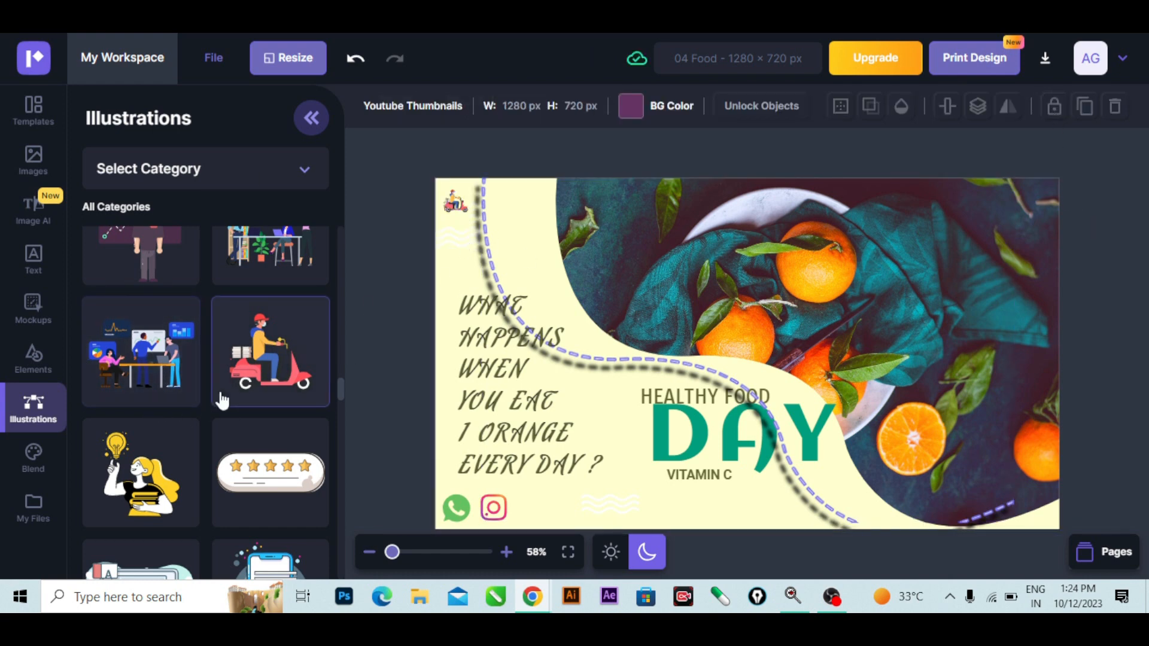
# Browse the ready-made text styles in the text library.
pyautogui.click(36, 260)
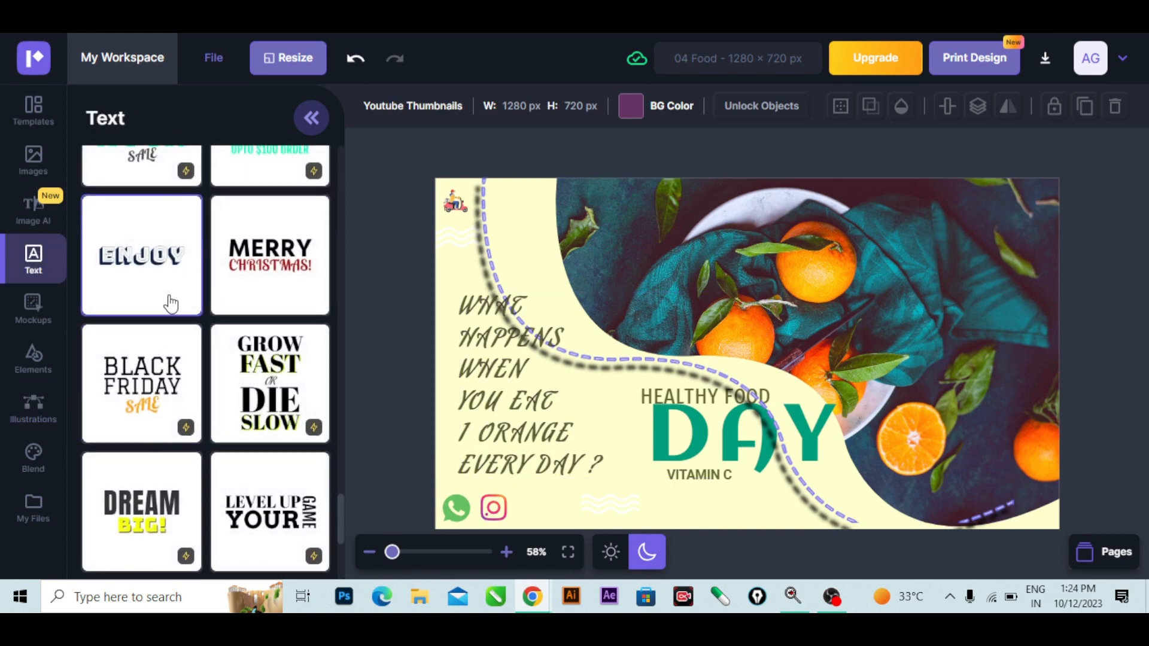
pyautogui.scroll(-5, 180, 311)
pyautogui.scroll(7, 213, 326)
pyautogui.scroll(15, 214, 326)
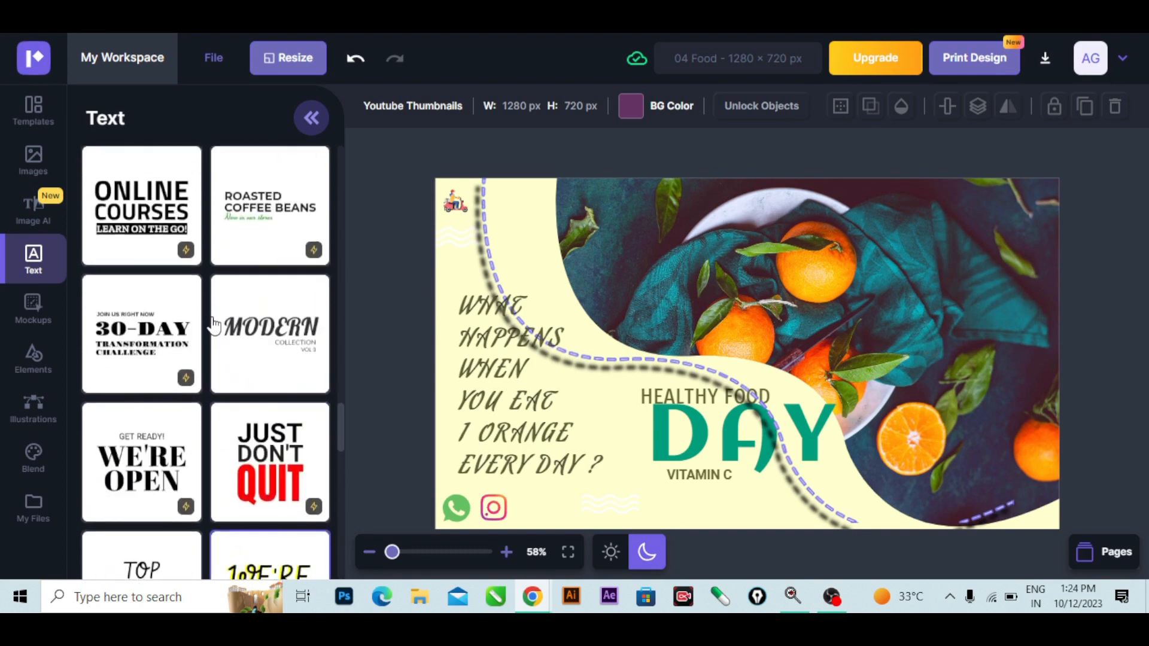
pyautogui.scroll(15, 214, 326)
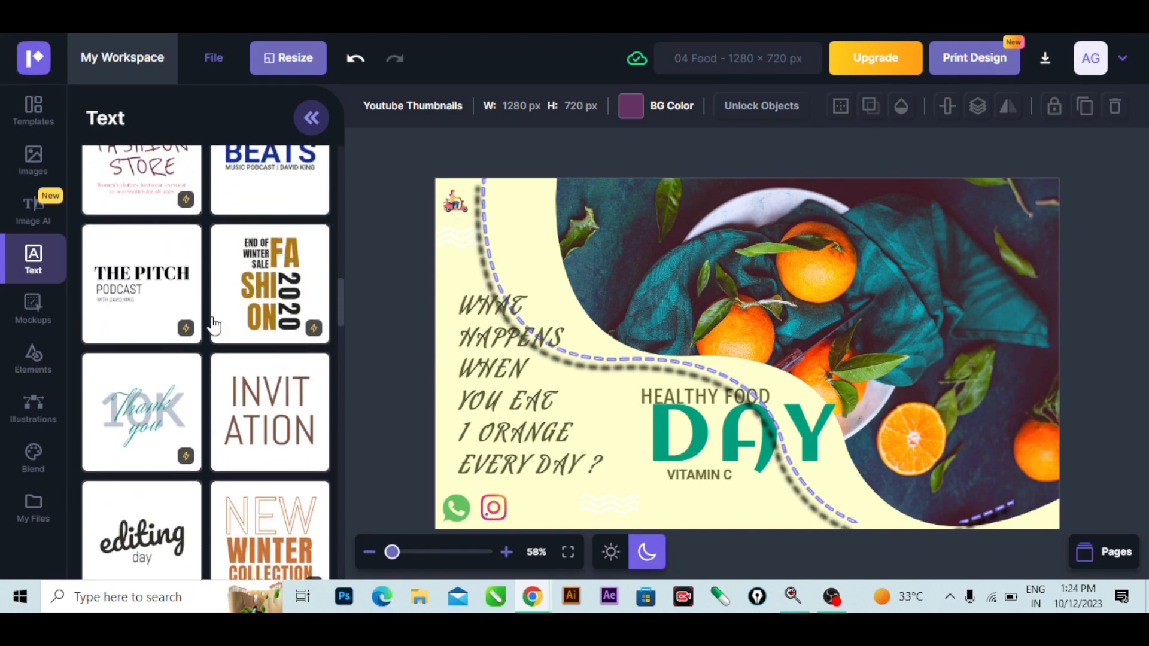
pyautogui.scroll(6, 214, 325)
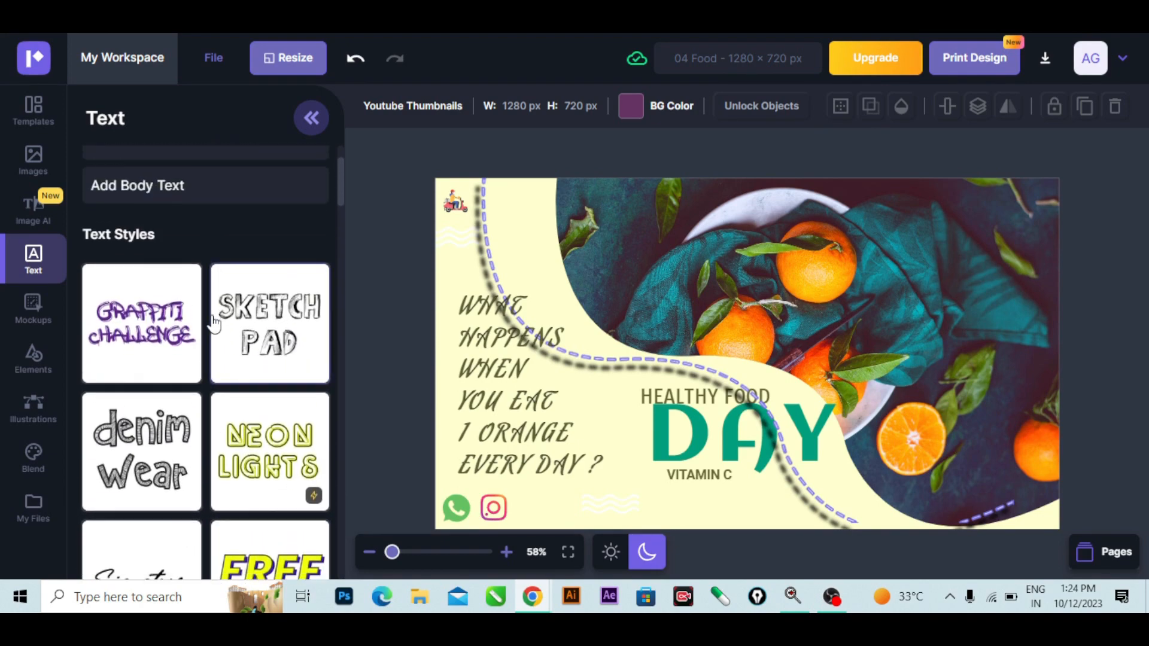
# Add the Sketch Pad text style to the thumbnail and replace its wording with FRUITS.
pyautogui.scroll(-1, 214, 324)
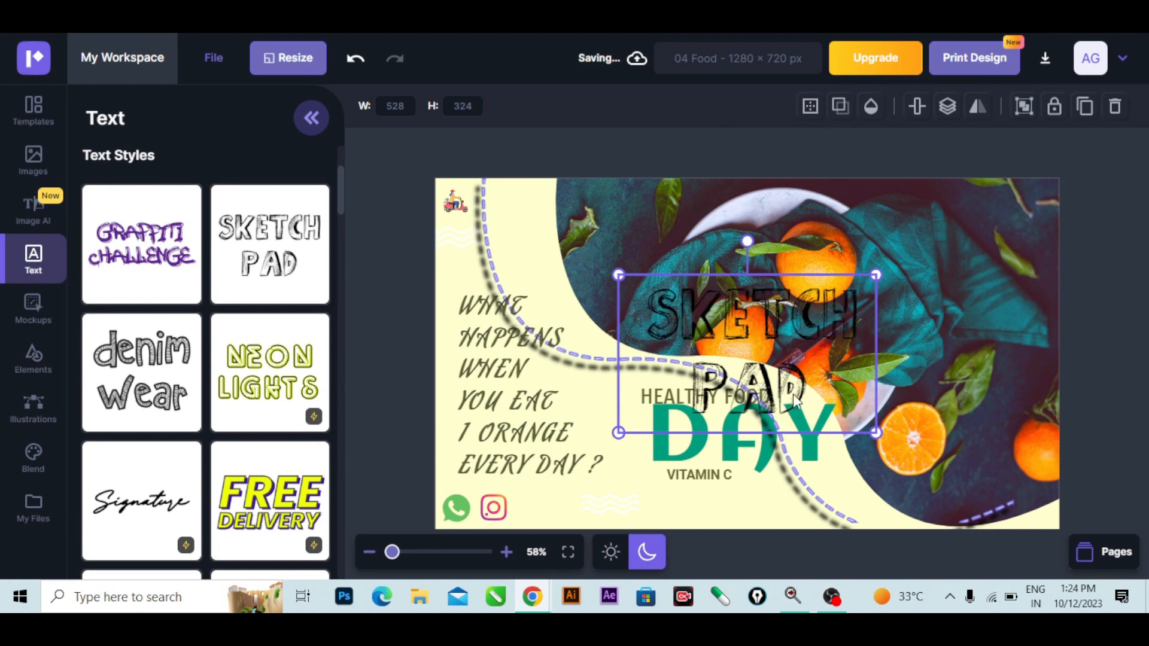
pyautogui.press('BackSpace')
pyautogui.press('BackSpace')
pyautogui.press('BackSpace')
pyautogui.press('BackSpace')
pyautogui.press('BackSpace')
pyautogui.press('BackSpace')
pyautogui.press('BackSpace')
pyautogui.press('BackSpace')
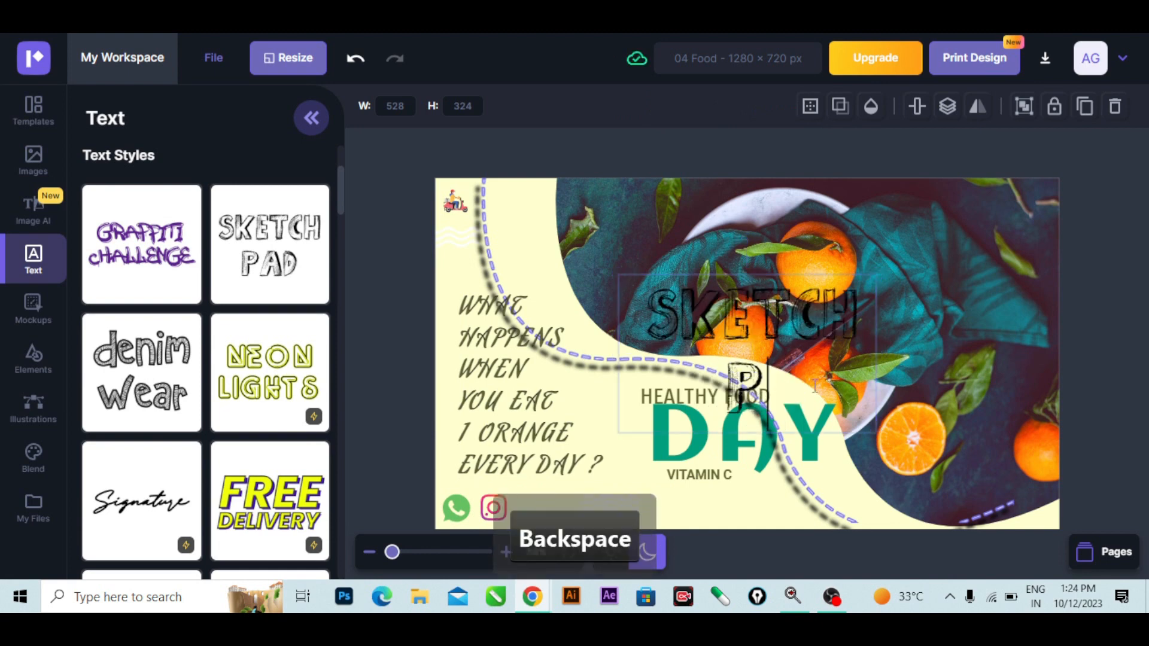
pyautogui.press('BackSpace')
pyautogui.press('BackSpace')
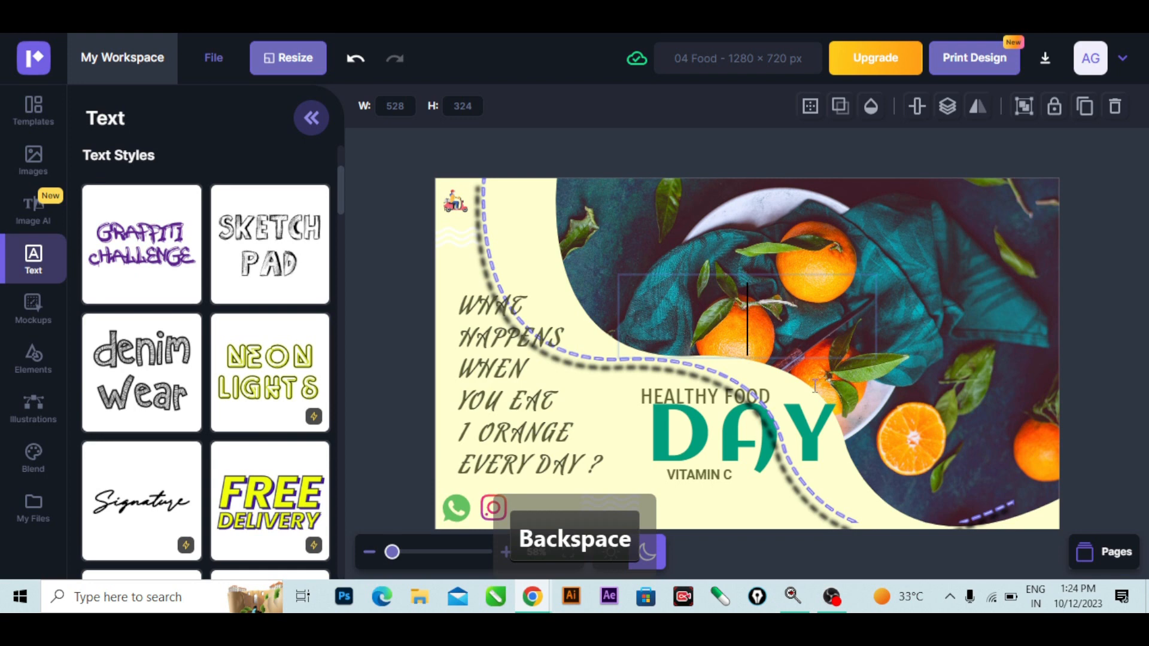
pyautogui.write('FRUIT')
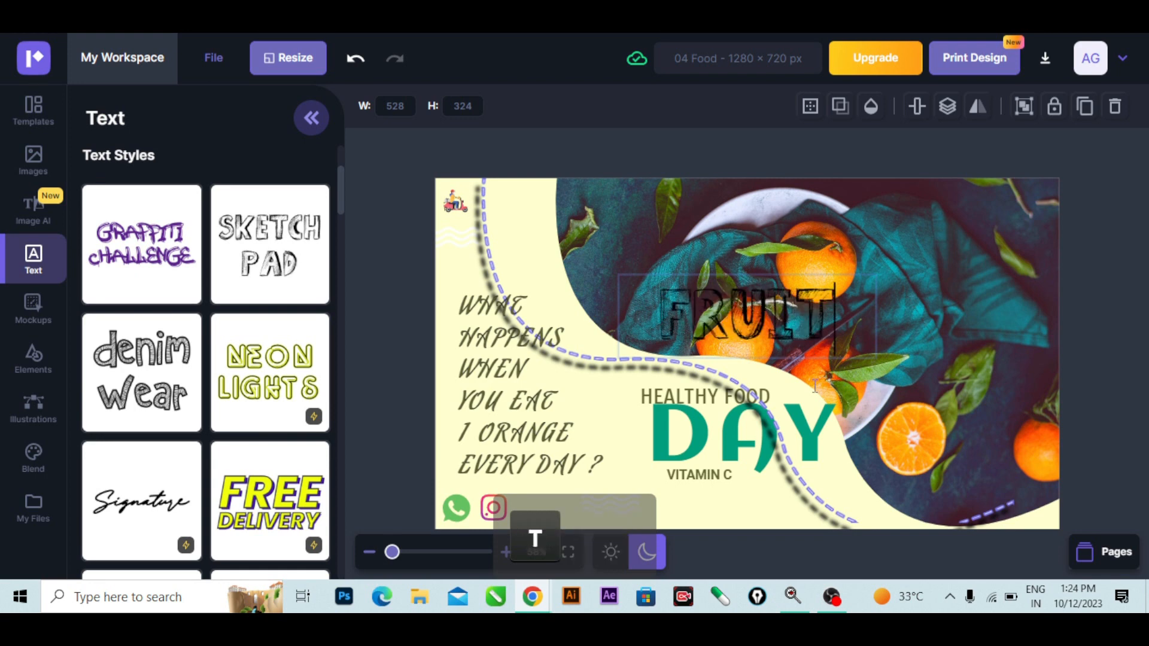
pyautogui.write('S')
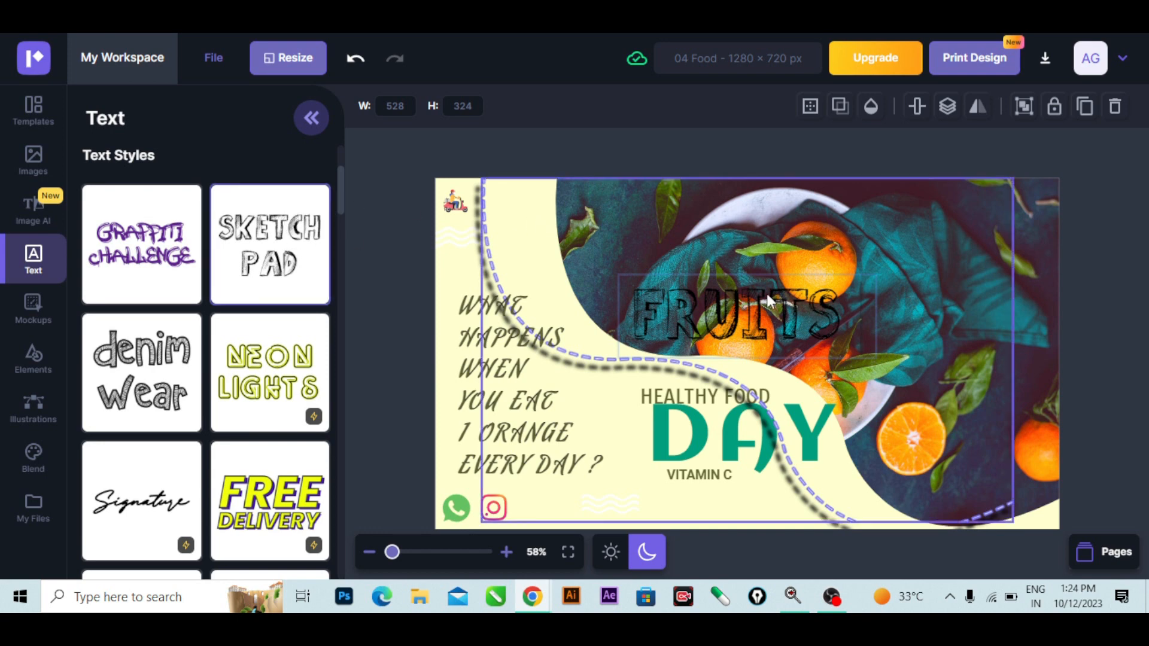
# Enlarge the FRUITS text to about 760 × 246 px and position it over the upper part of the orange photo.
pyautogui.click(770, 321)
pyautogui.click(625, 272)
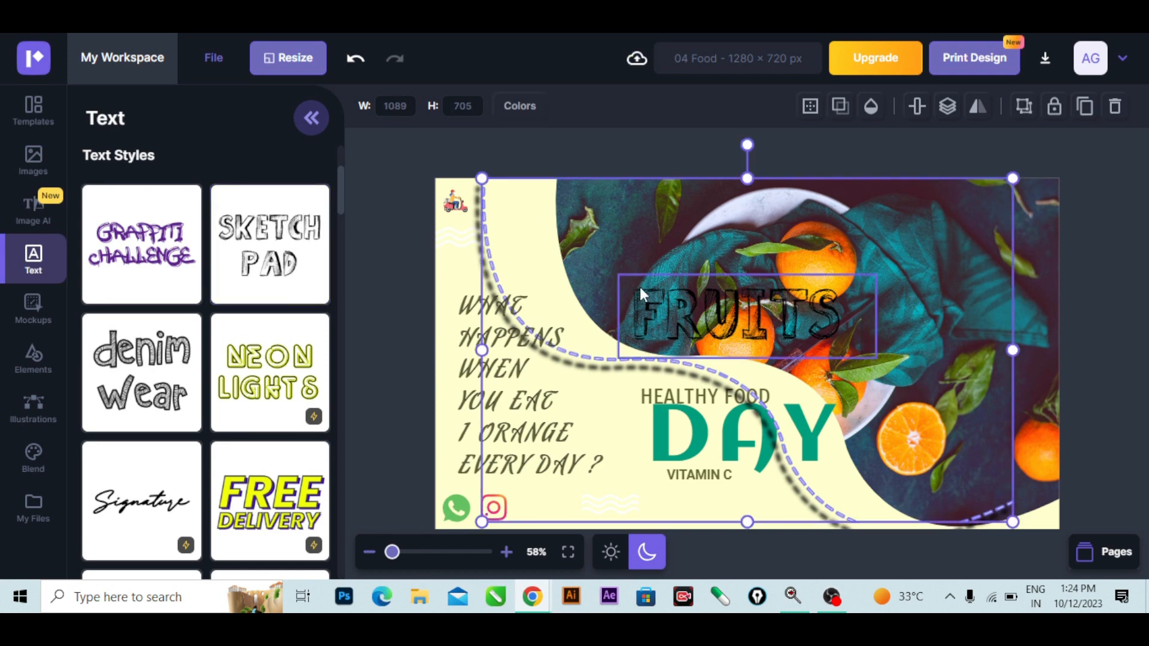
pyautogui.click(641, 286)
pyautogui.moveTo(620, 274); pyautogui.dragTo(507, 240)
pyautogui.moveTo(715, 278); pyautogui.dragTo(876, 262)
# Colour the FRUITS text white and shrink it to about 702 × 226 px.
pyautogui.click(810, 107)
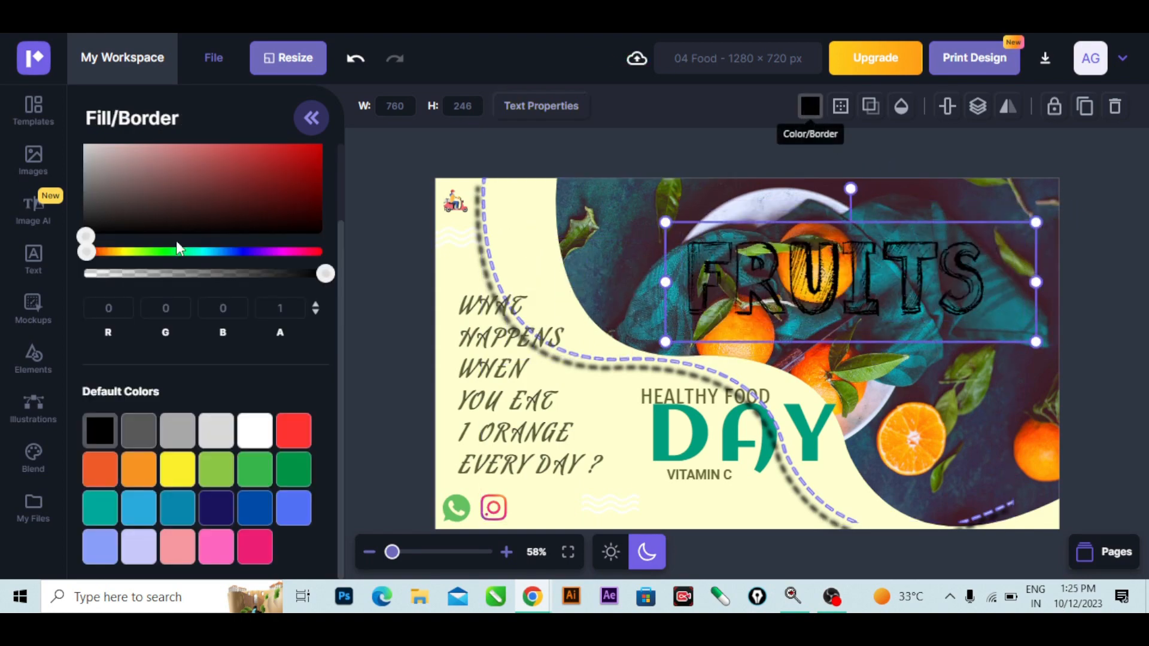
pyautogui.click(256, 430)
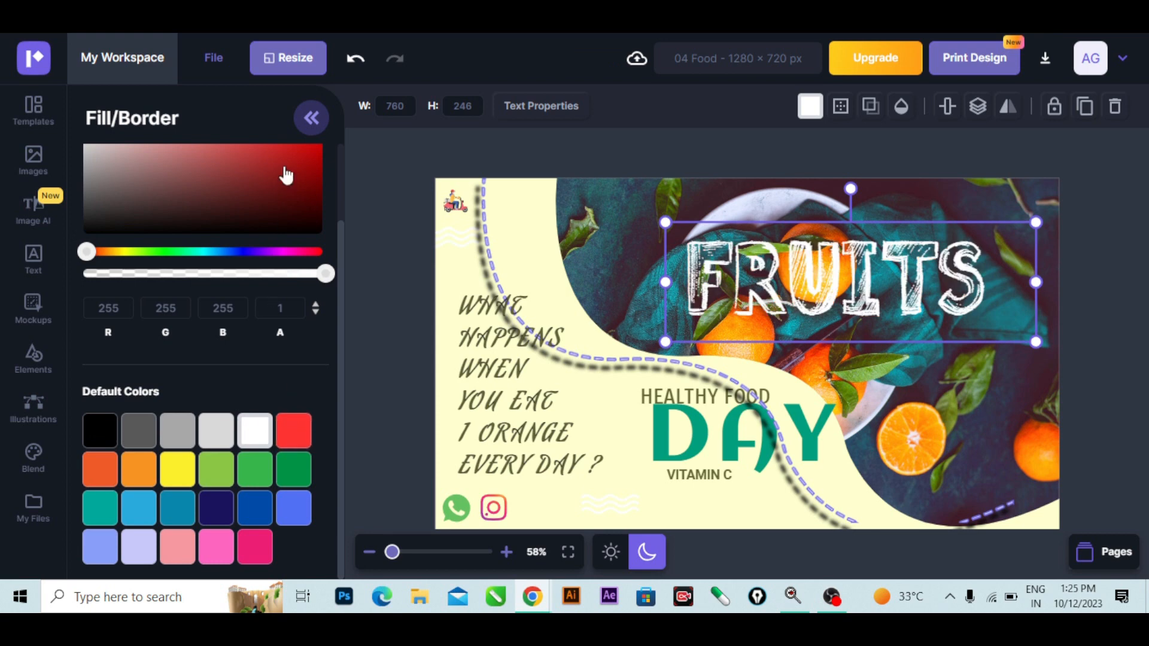
pyautogui.moveTo(292, 250); pyautogui.dragTo(181, 259)
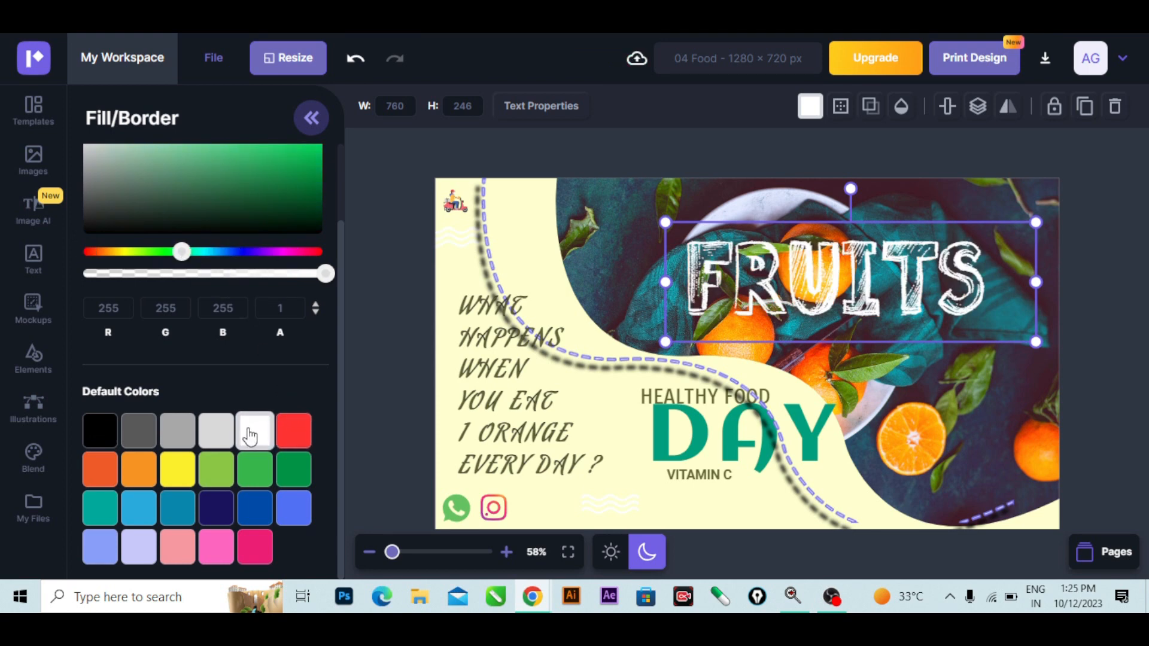
pyautogui.click(387, 250)
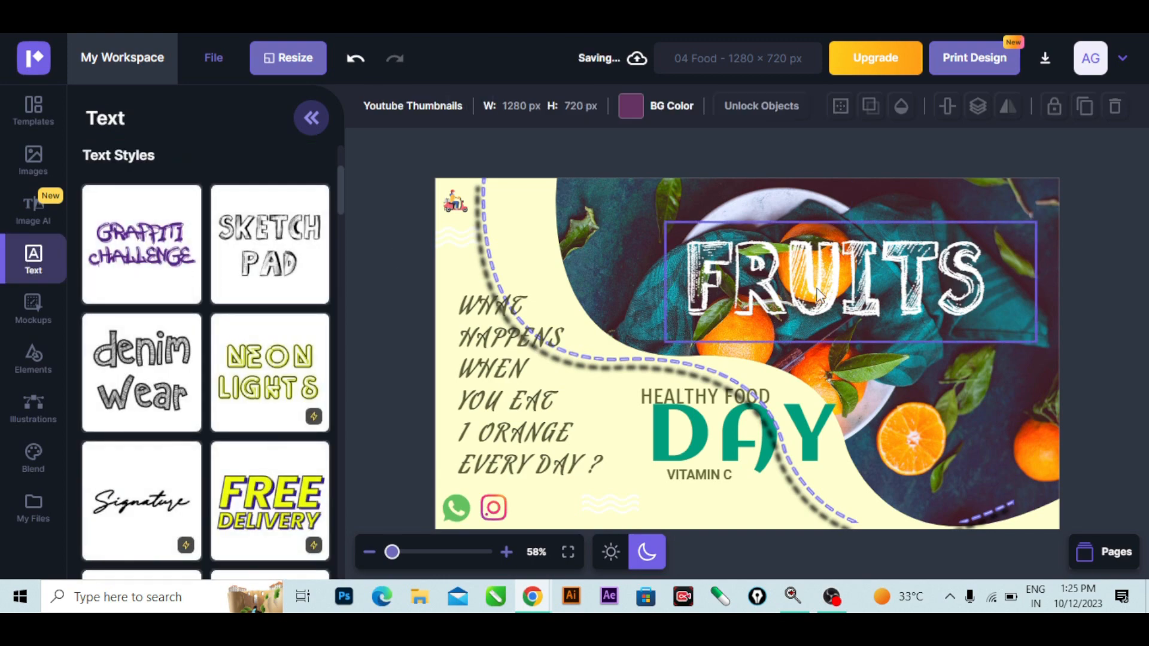
pyautogui.click(843, 275)
pyautogui.moveTo(1034, 222); pyautogui.dragTo(1008, 231)
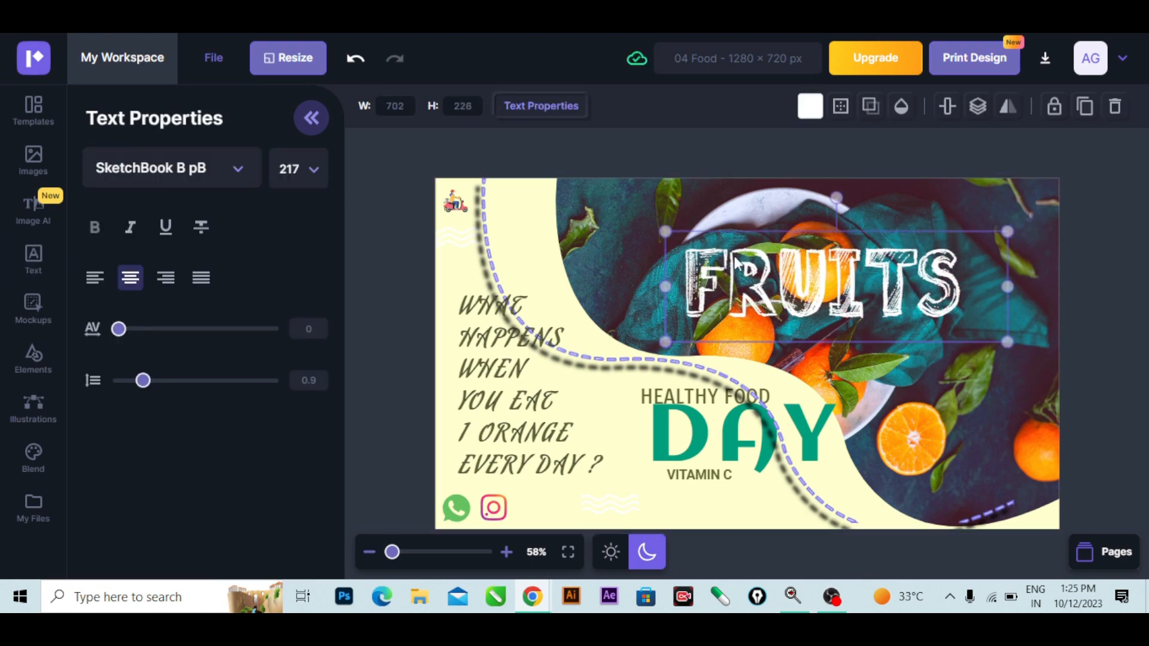
# Add the Graffiti Challenge text style to the thumbnail and replace its wording with EAT.
pyautogui.click(50, 274)
pyautogui.scroll(-2, 143, 299)
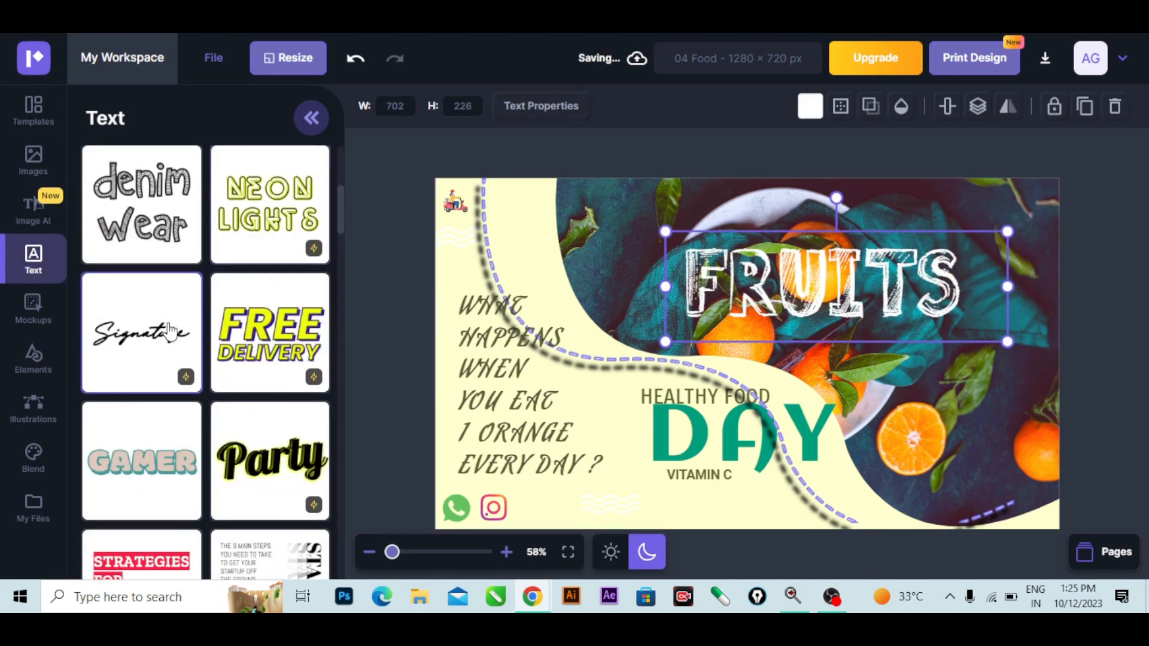
pyautogui.scroll(2, 159, 281)
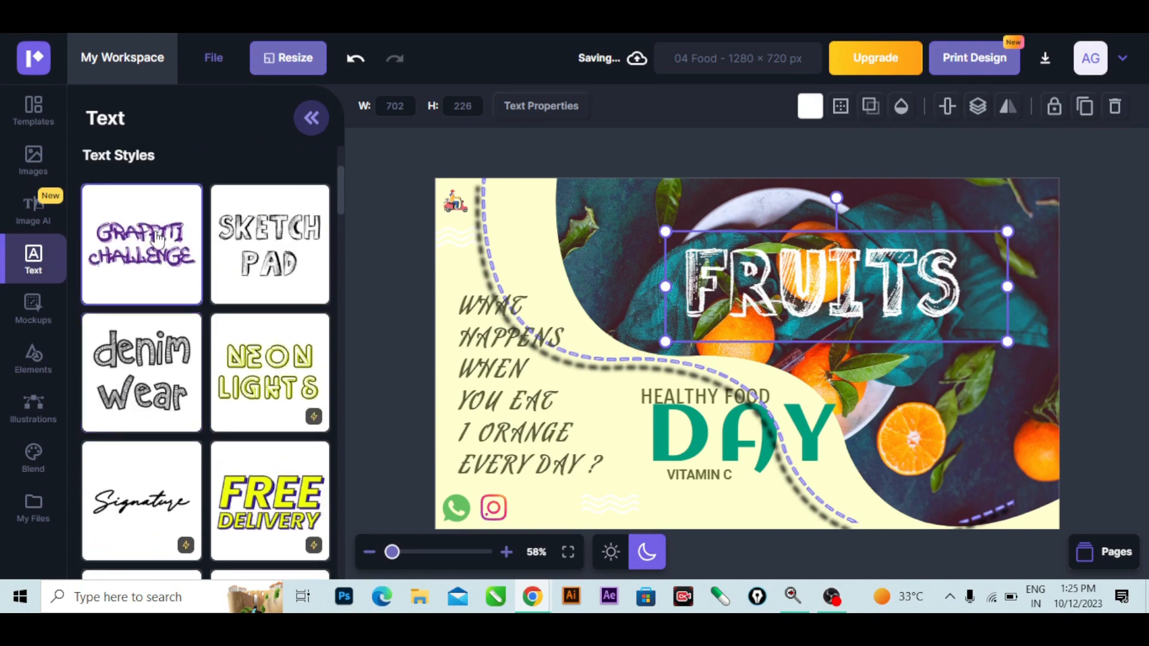
pyautogui.click(186, 289)
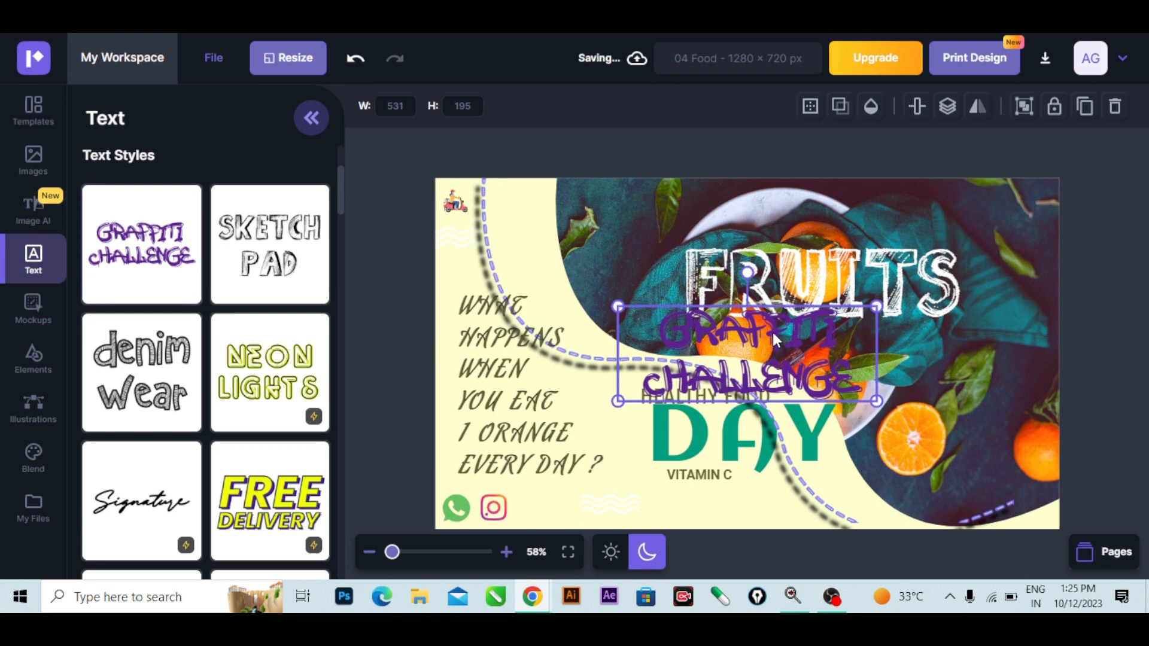
pyautogui.doubleClick(848, 387)
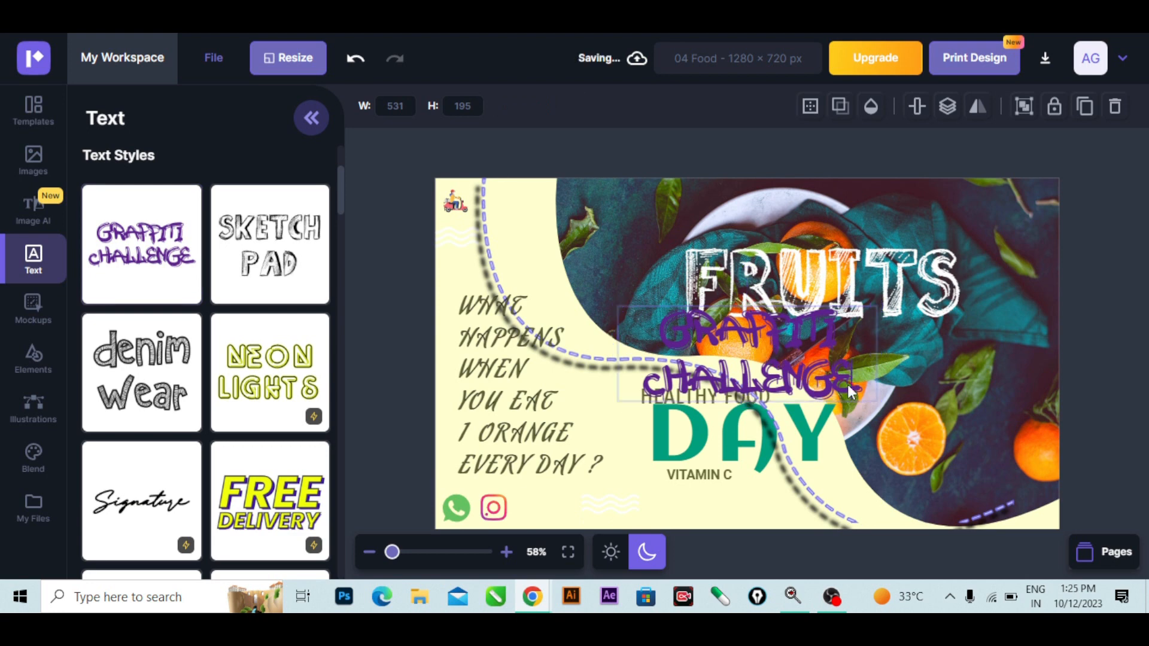
pyautogui.press('BackSpace')
pyautogui.press('BackSpace')
pyautogui.press('BackSpace')
pyautogui.press('BackSpace')
pyautogui.press('BackSpace')
pyautogui.press('BackSpace')
pyautogui.press('BackSpace')
pyautogui.press('BackSpace')
pyautogui.press('BackSpace')
pyautogui.press('BackSpace')
pyautogui.press('BackSpace')
pyautogui.press('BackSpace')
pyautogui.press('BackSpace')
pyautogui.press('BackSpace')
pyautogui.press('BackSpace')
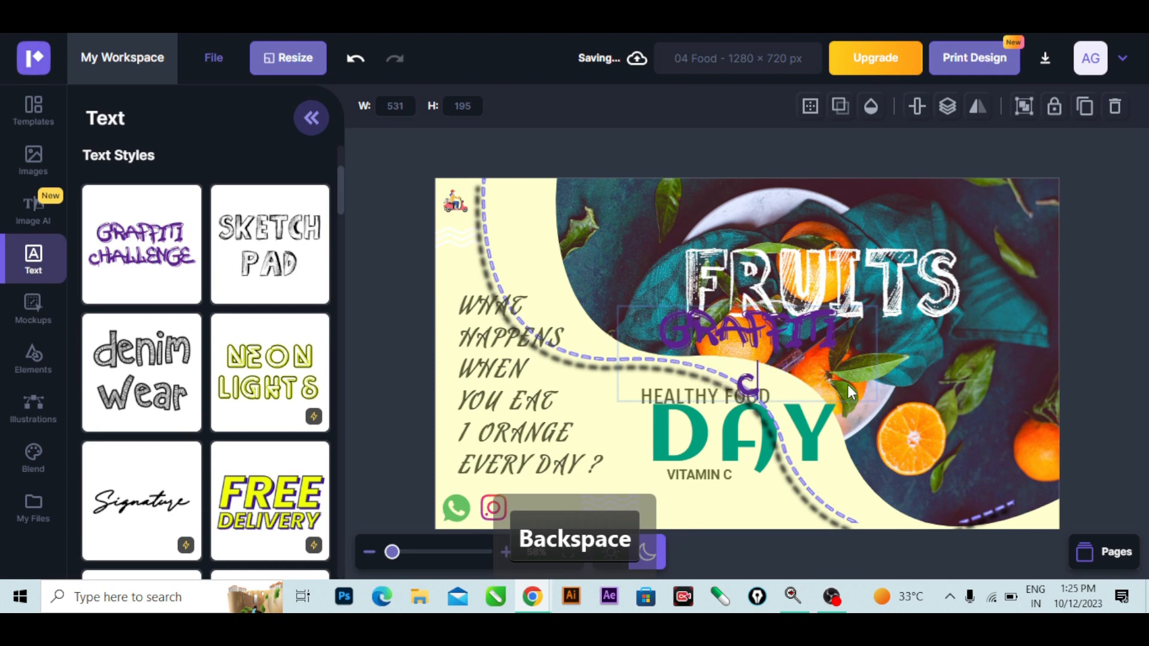
pyautogui.press('BackSpace')
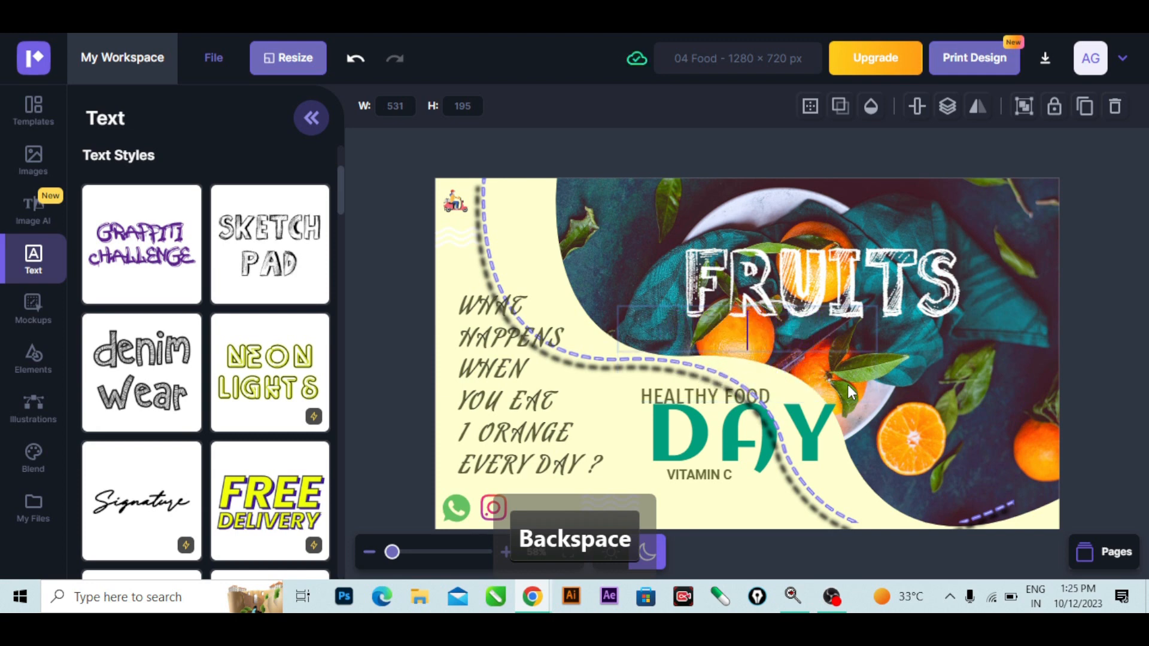
pyautogui.write('EAT')
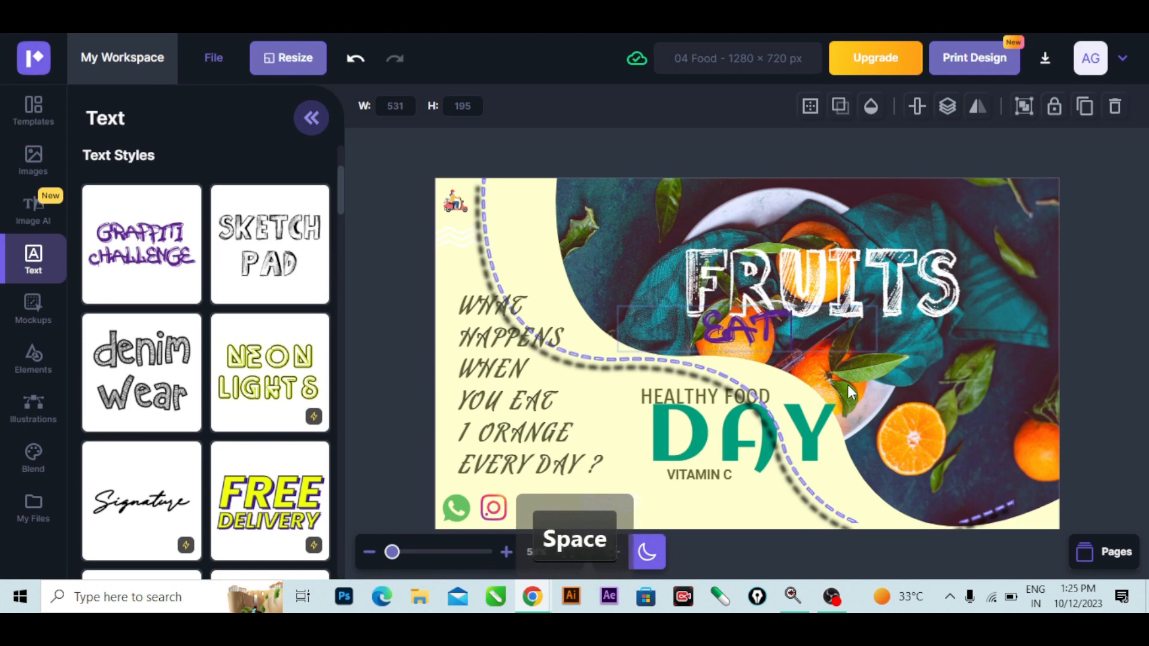
# Move the EAT text just above the start of FRUITS and colour it white.
pyautogui.click(615, 306)
pyautogui.click(742, 334)
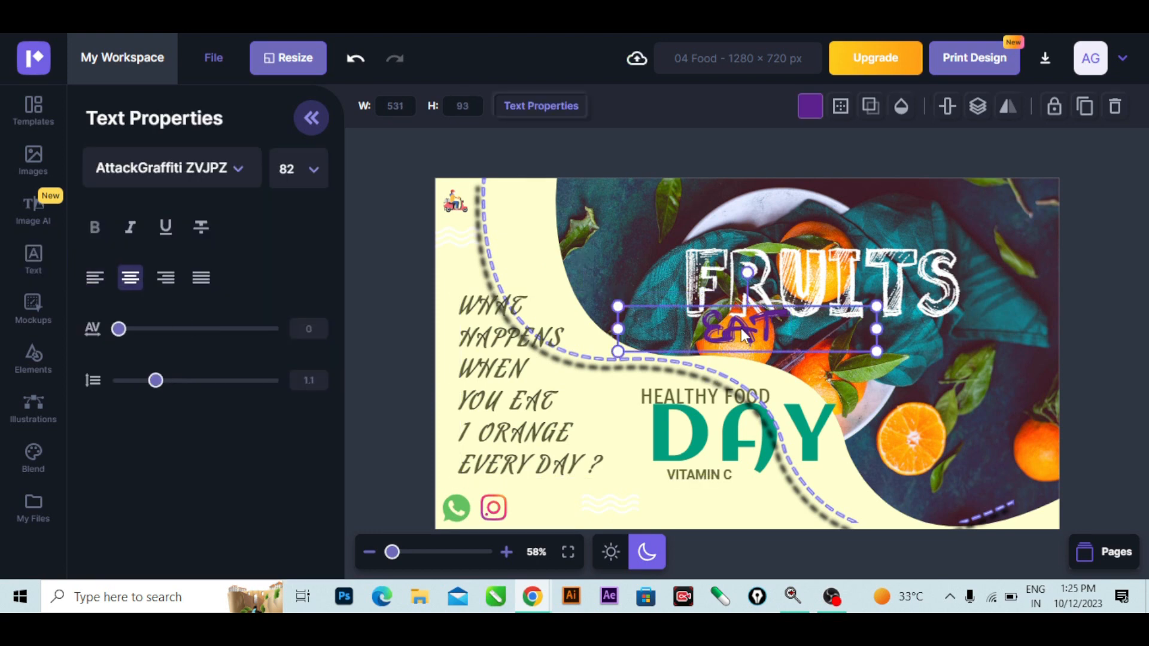
pyautogui.moveTo(704, 240); pyautogui.dragTo(666, 210)
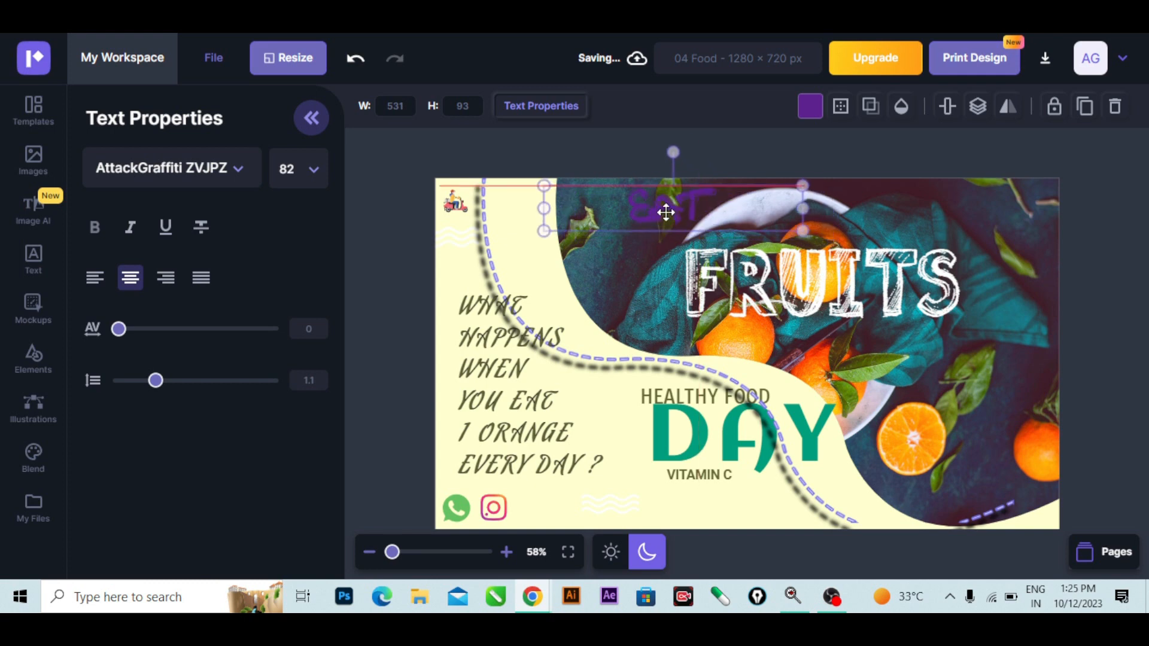
pyautogui.click(809, 107)
pyautogui.click(213, 430)
pyautogui.click(256, 432)
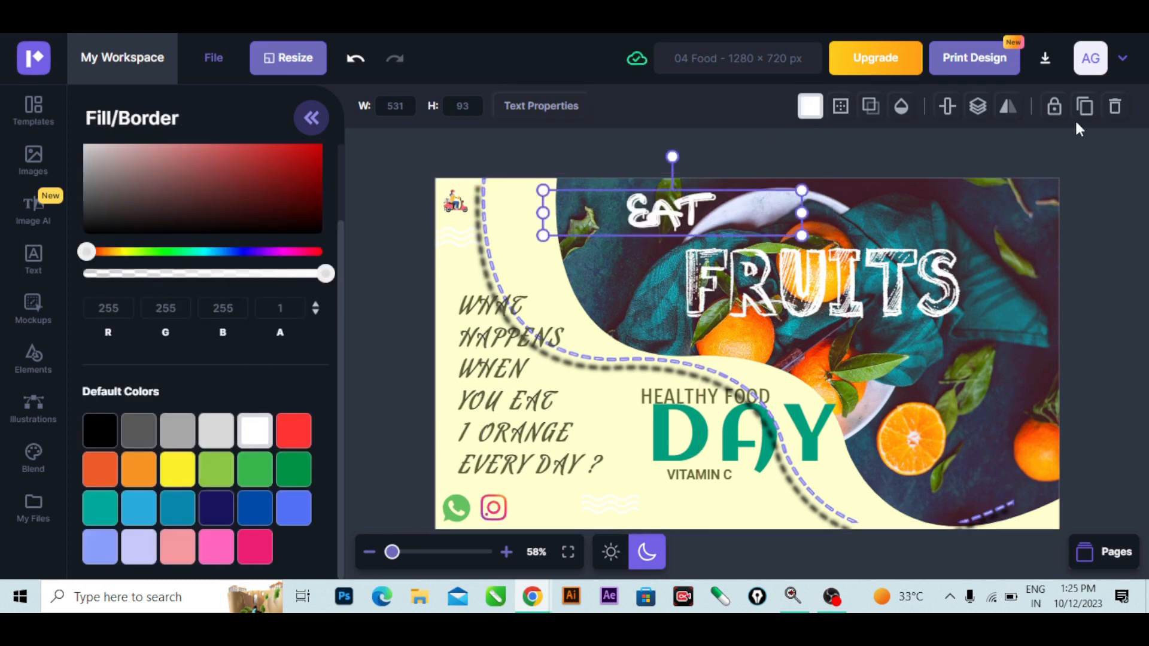
# Duplicate the EAT text, place the copy below the end of FRUITS and change its wording to DAILY.
pyautogui.click(1089, 107)
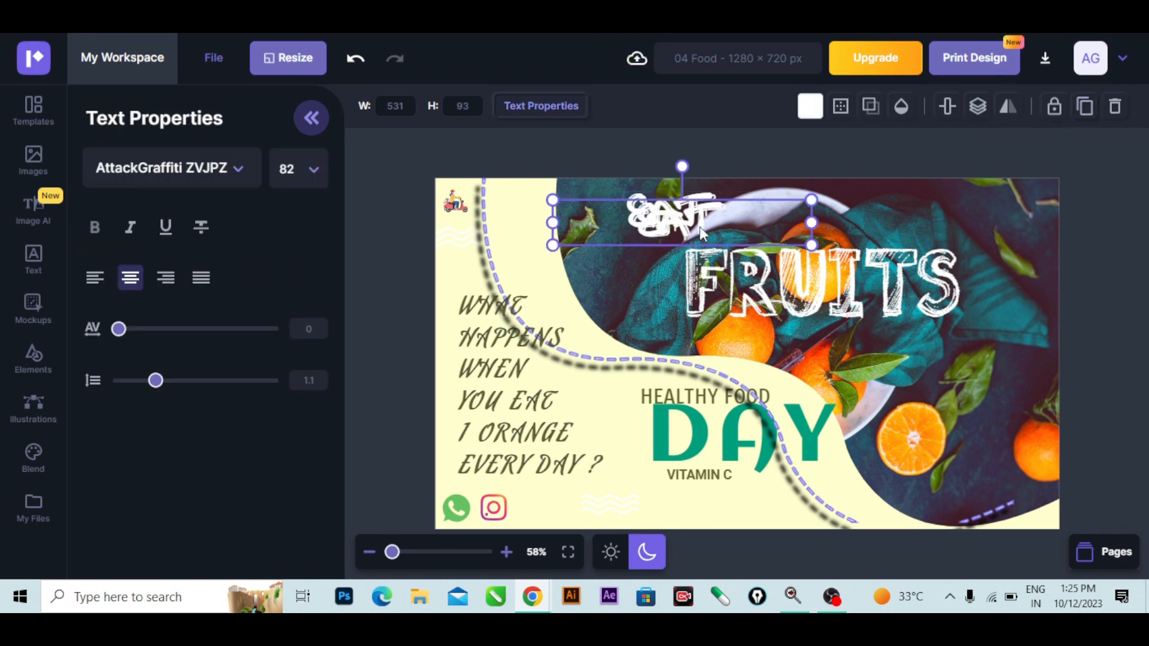
pyautogui.moveTo(676, 227); pyautogui.dragTo(940, 353)
pyautogui.doubleClick(944, 353)
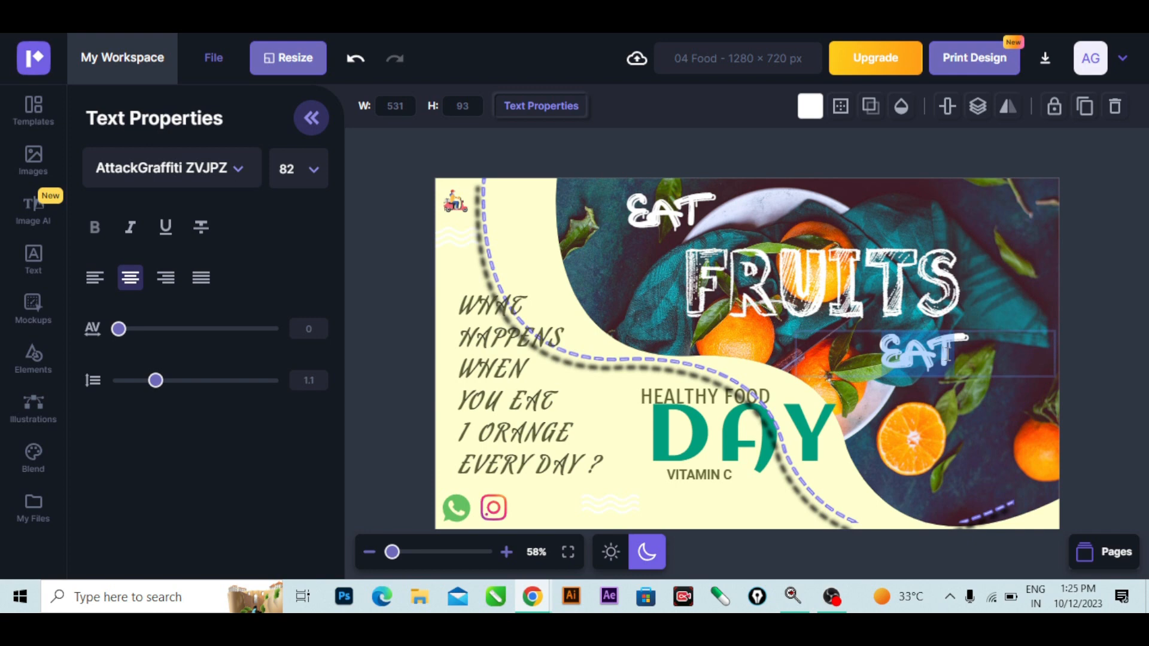
pyautogui.press('BackSpace')
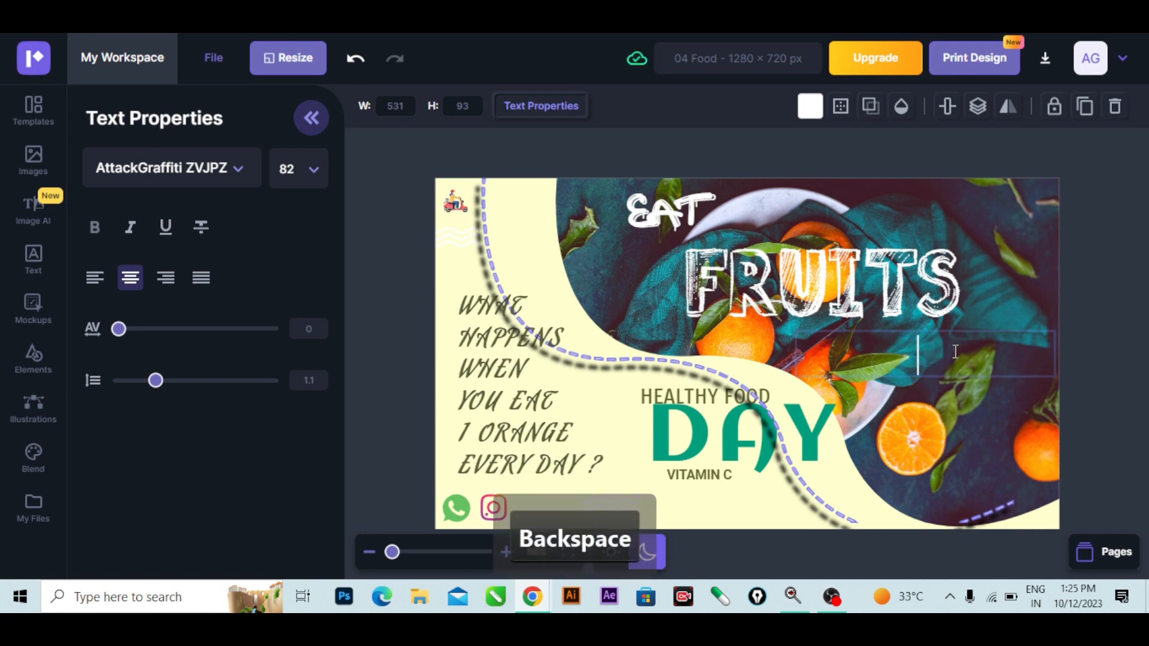
pyautogui.write('DA')
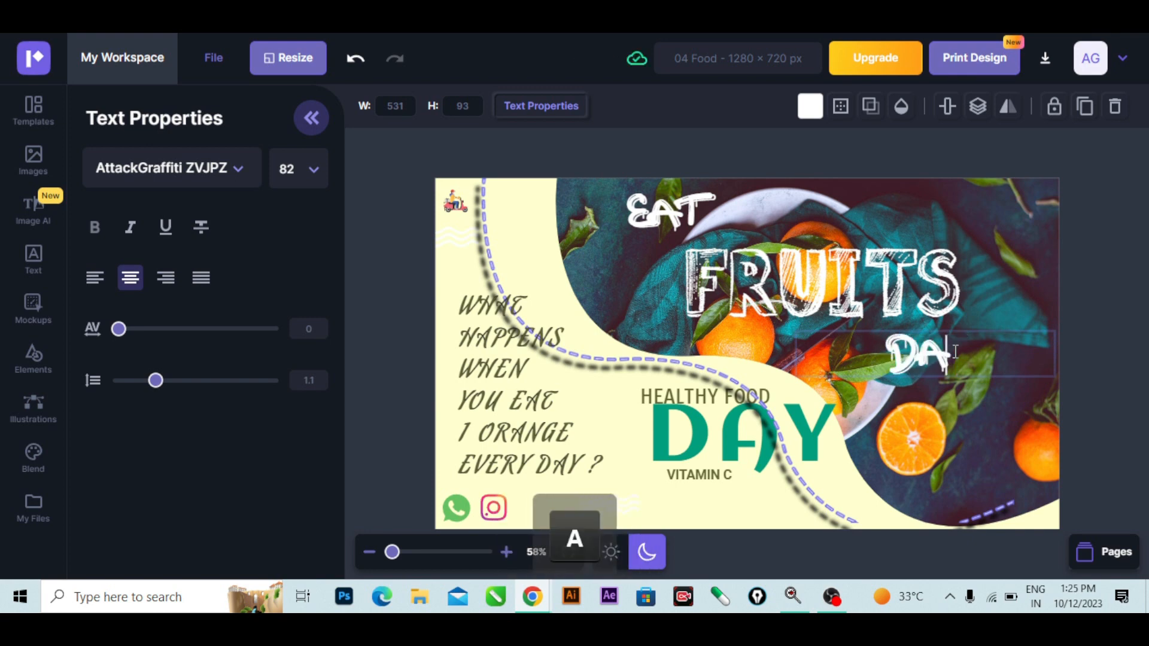
pyautogui.write('ILY')
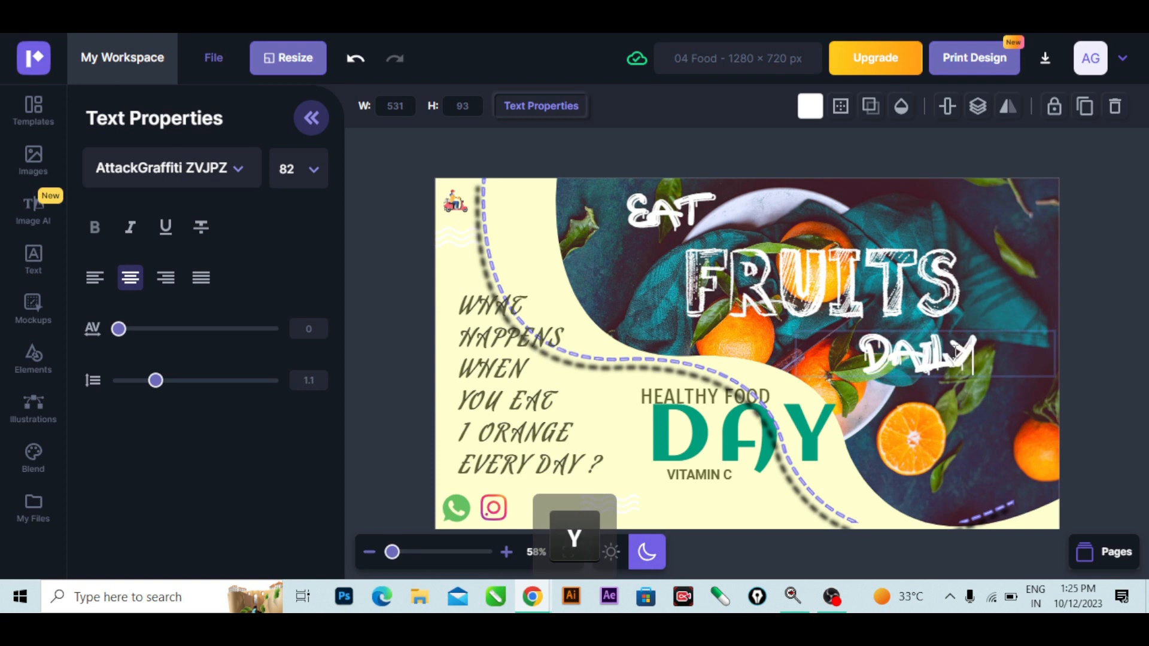
pyautogui.click(536, 159)
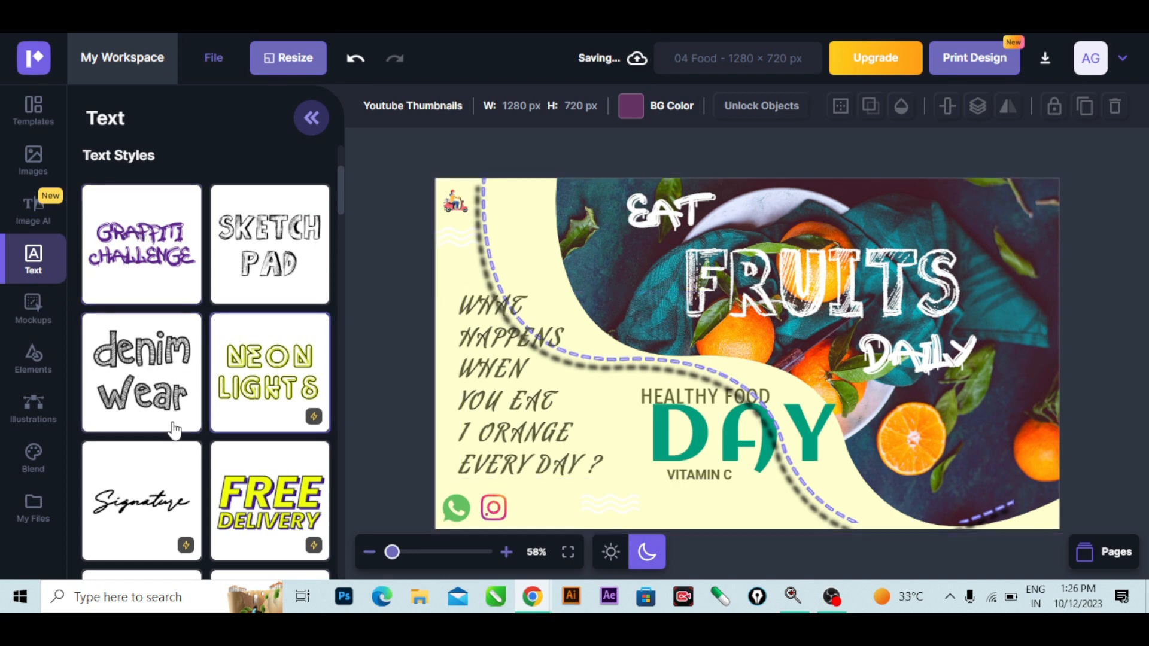
# Upload the image "Travel and see - 1280 x 720 px" from the Desktop folder into the design.
pyautogui.click(39, 506)
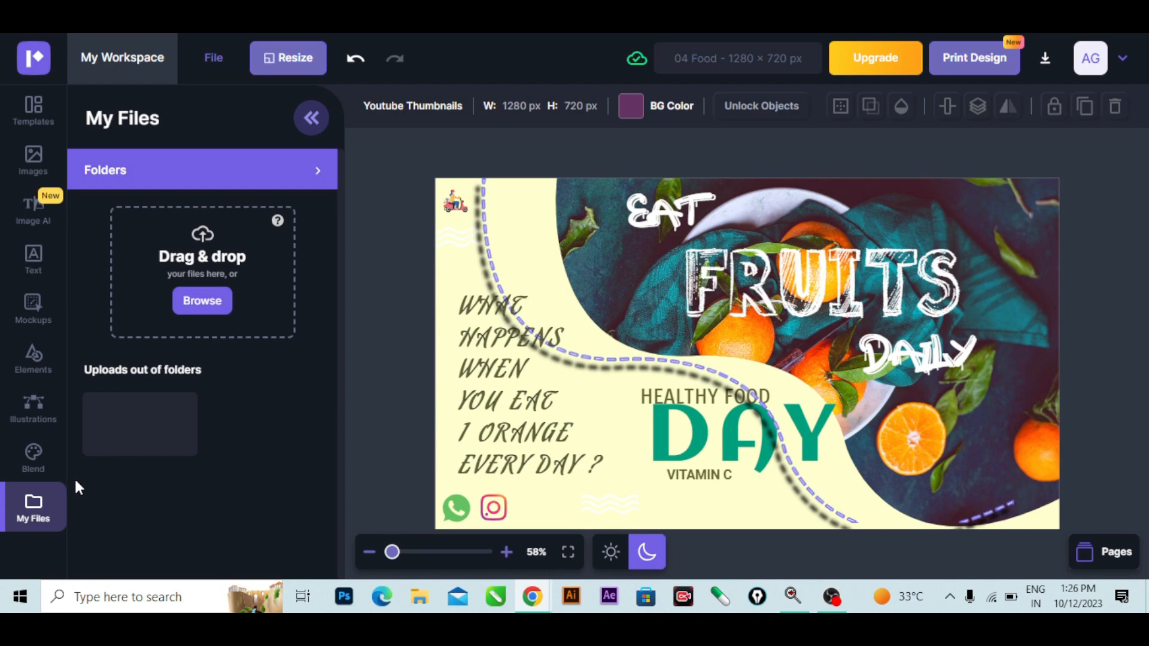
pyautogui.click(40, 518)
pyautogui.click(39, 519)
pyautogui.click(218, 305)
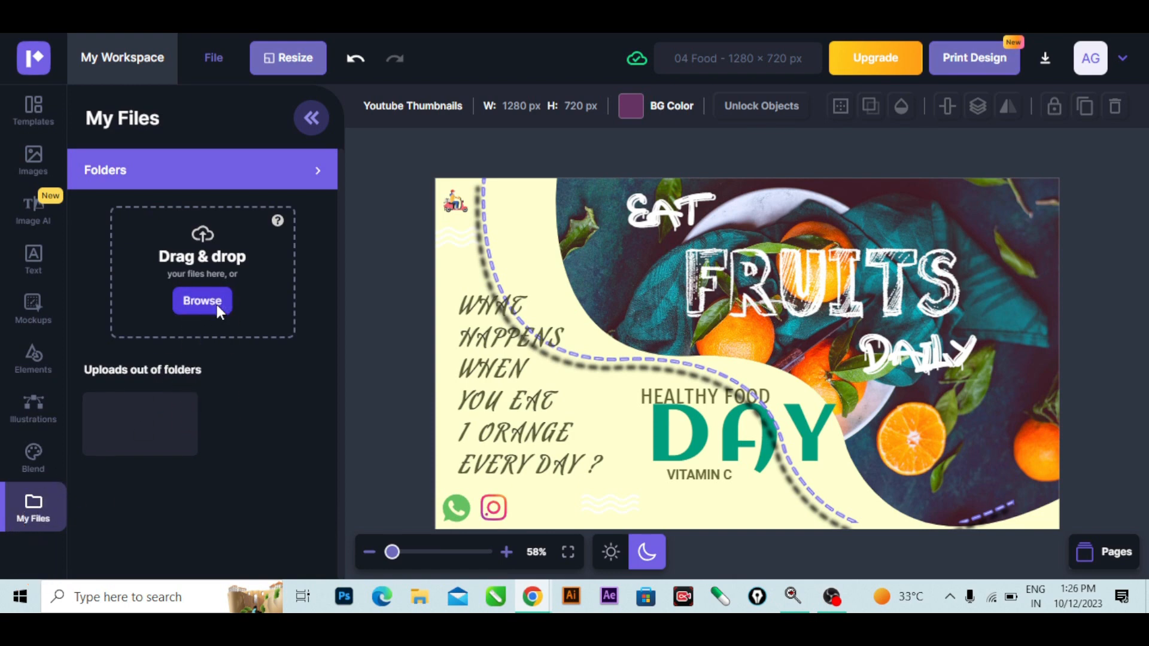
pyautogui.click(352, 225)
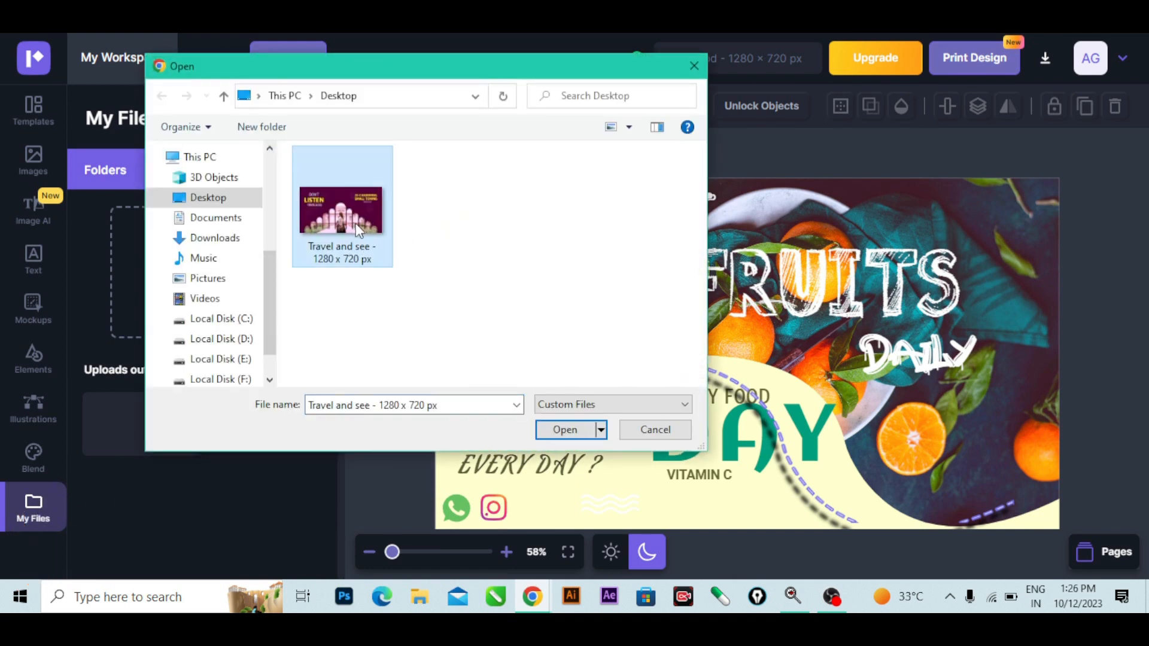
pyautogui.click(564, 430)
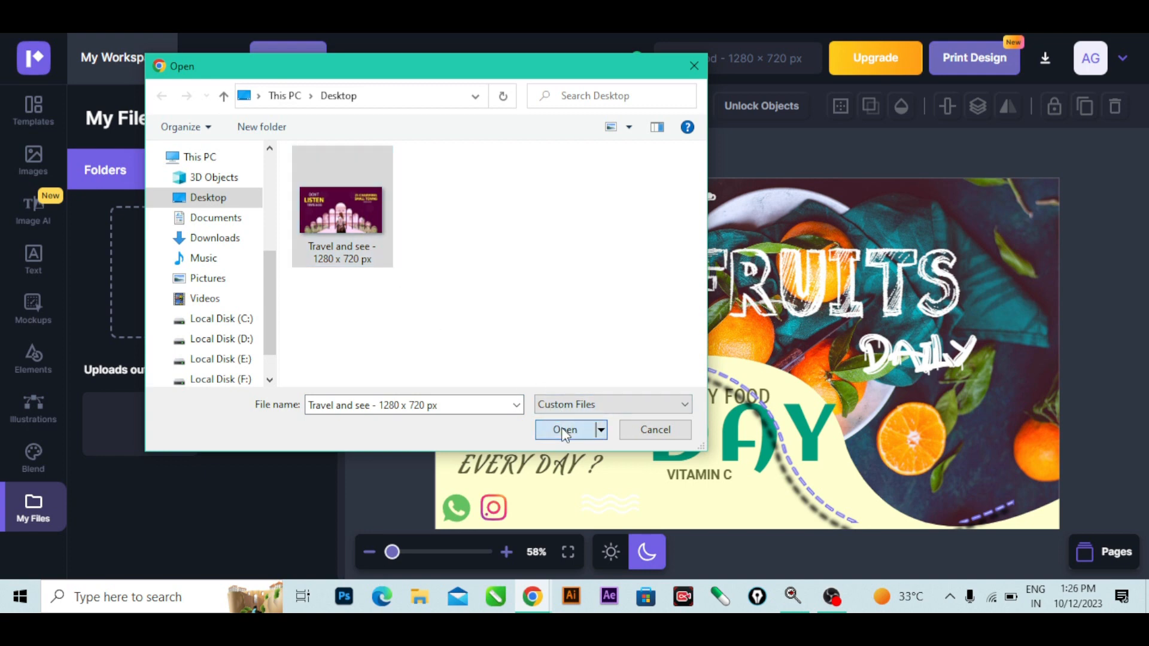
pyautogui.click(564, 431)
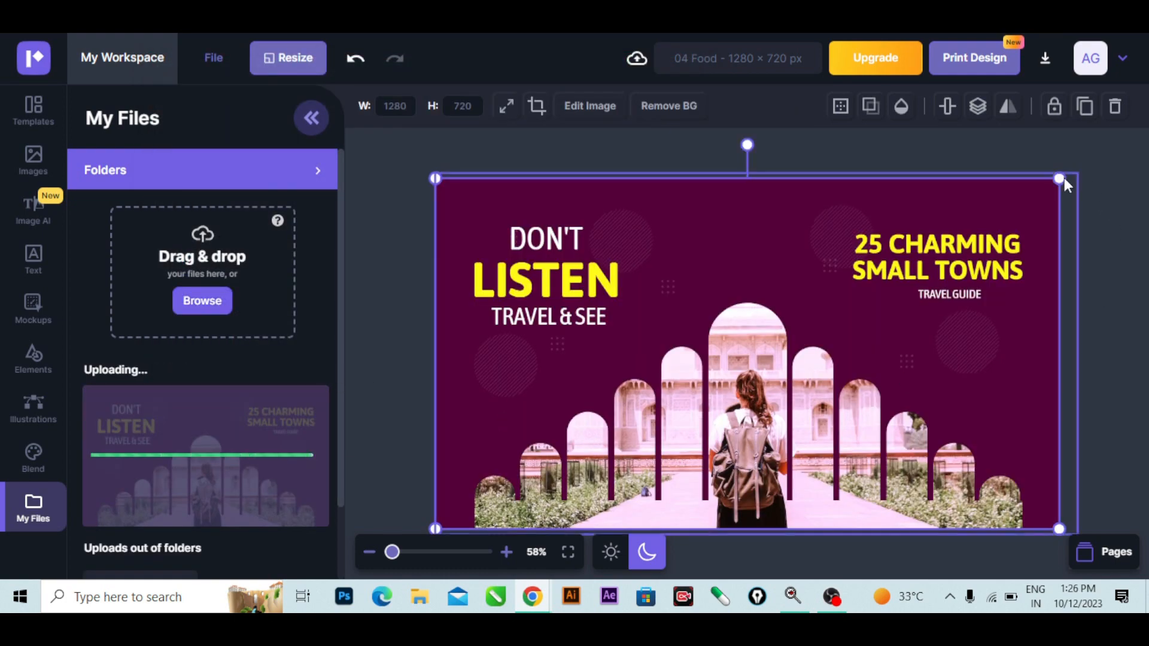
# Shrink the uploaded travel image to about 377 x 212 px and place it at the thumbnail's lower edge, over VITAMIN C.
pyautogui.moveTo(1057, 179); pyautogui.dragTo(615, 389)
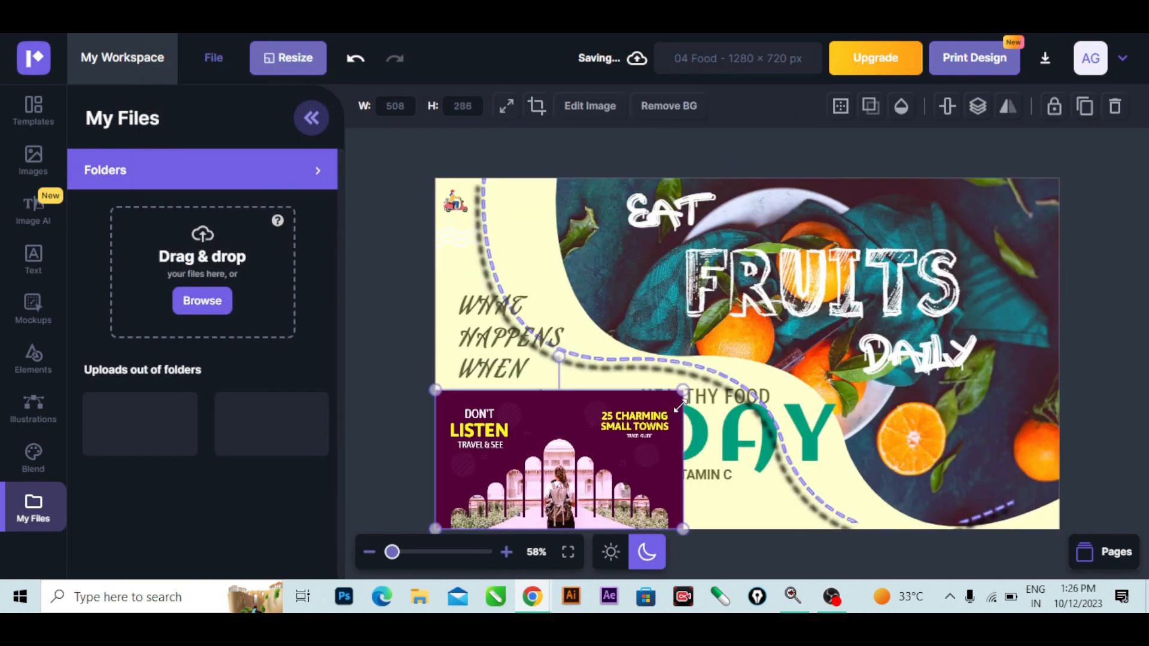
pyautogui.moveTo(602, 461); pyautogui.dragTo(847, 446)
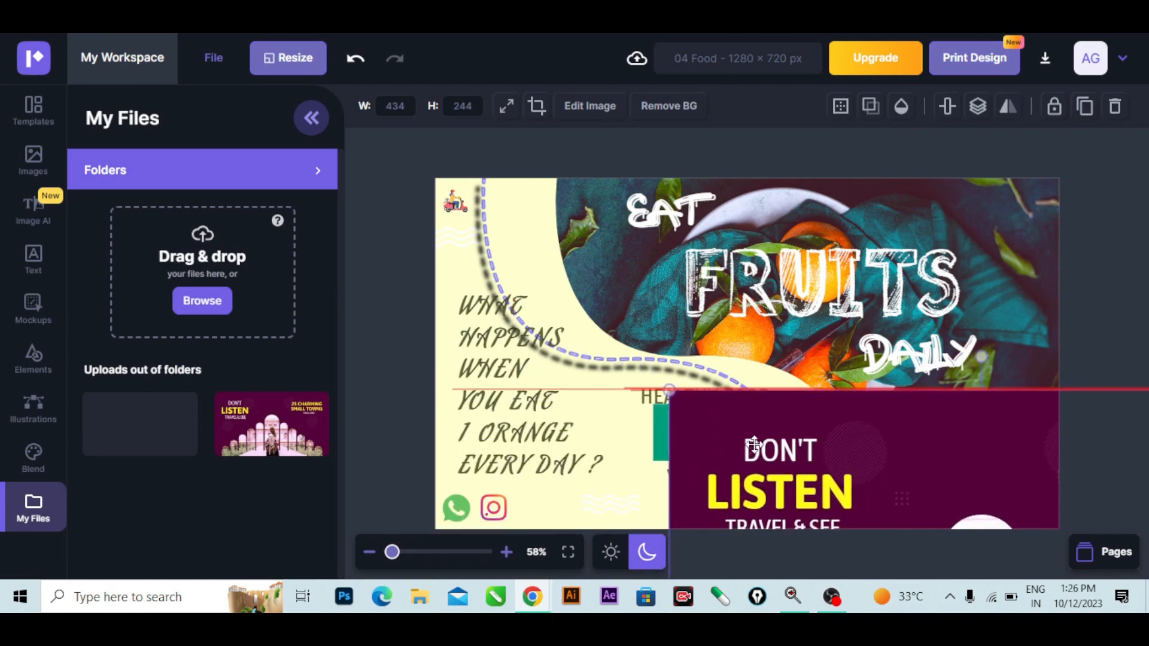
pyautogui.moveTo(672, 393); pyautogui.dragTo(975, 450)
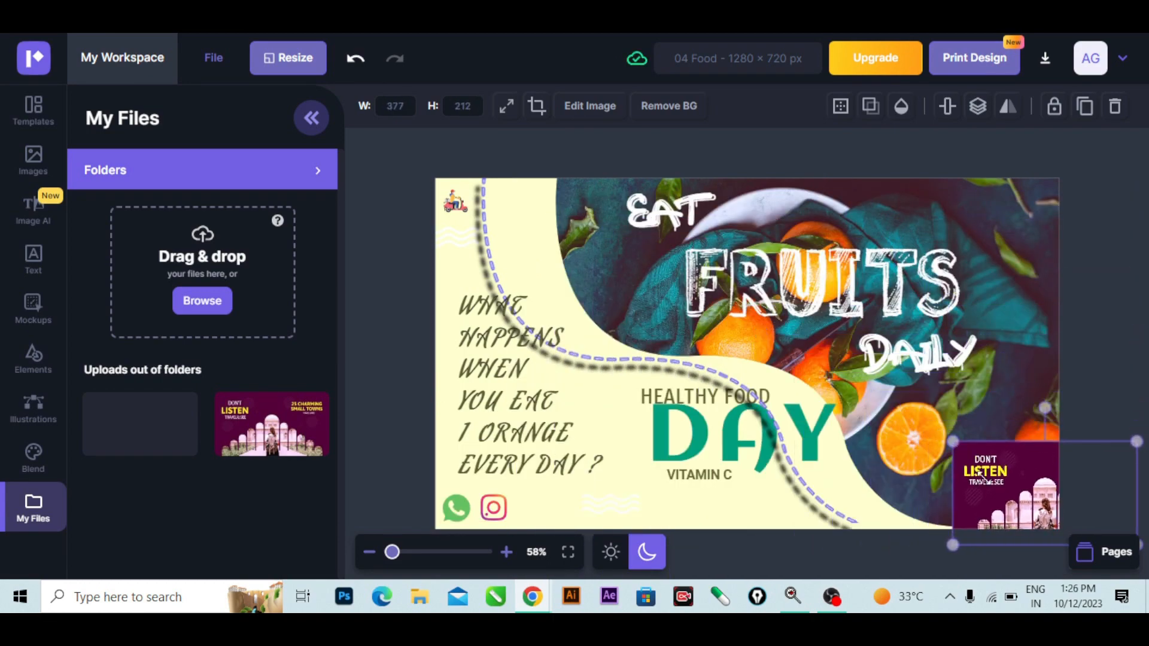
pyautogui.moveTo(989, 512); pyautogui.dragTo(710, 474)
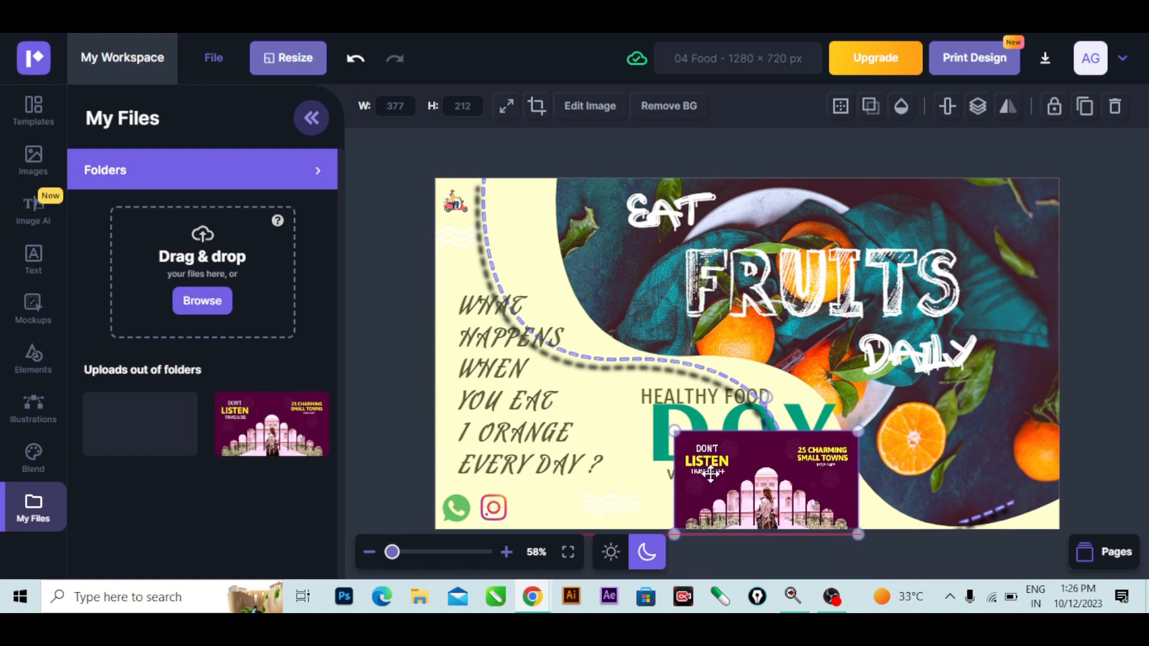
# Try different opacity levels on the uploaded travel image, ending at 59.
pyautogui.click(900, 107)
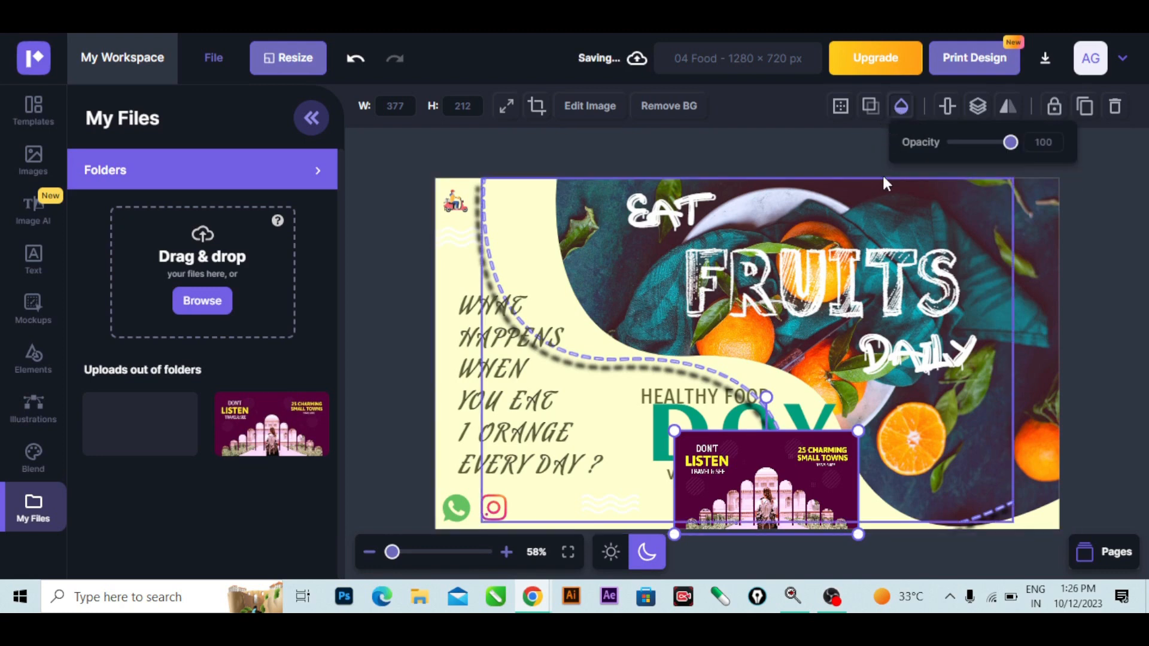
pyautogui.click(956, 142)
pyautogui.click(982, 143)
pyautogui.click(1005, 142)
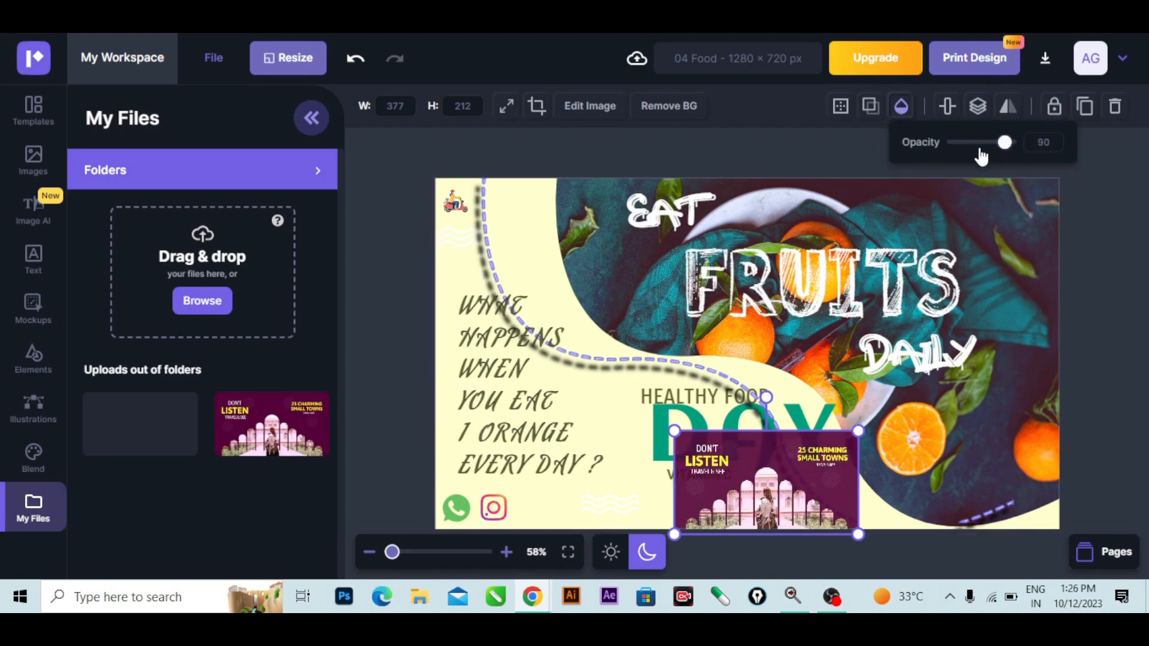
pyautogui.click(951, 143)
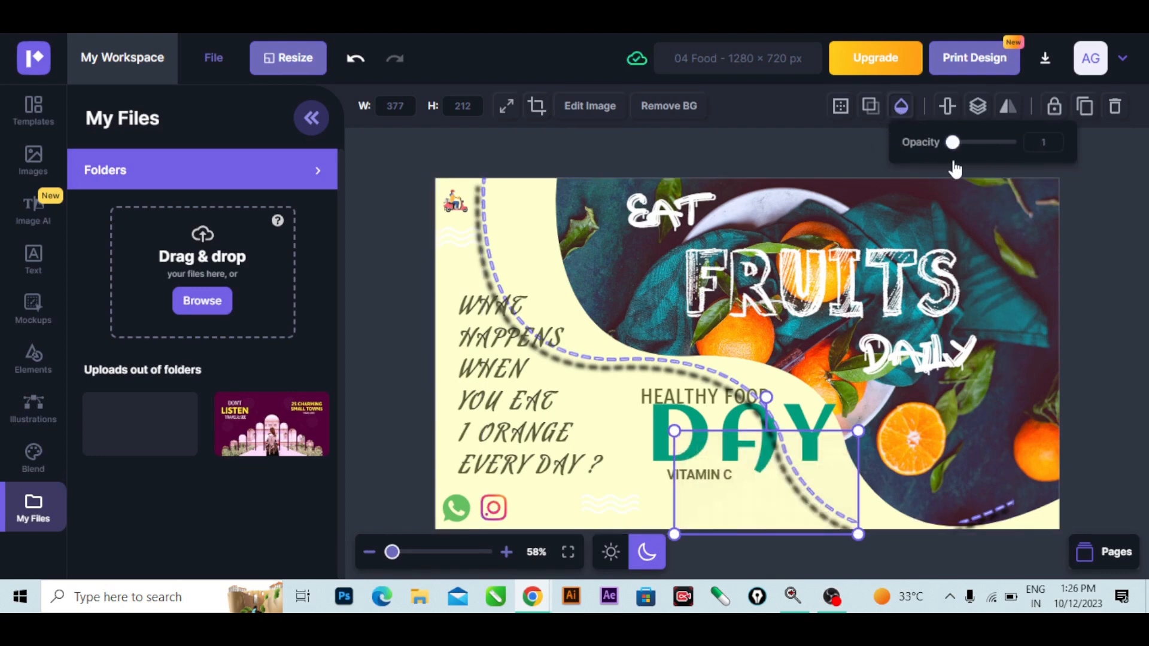
pyautogui.moveTo(969, 160); pyautogui.dragTo(986, 161)
# Lower the uploaded travel image's opacity to 3.
pyautogui.moveTo(397, 549); pyautogui.dragTo(435, 554)
pyautogui.scroll(-10, 777, 418)
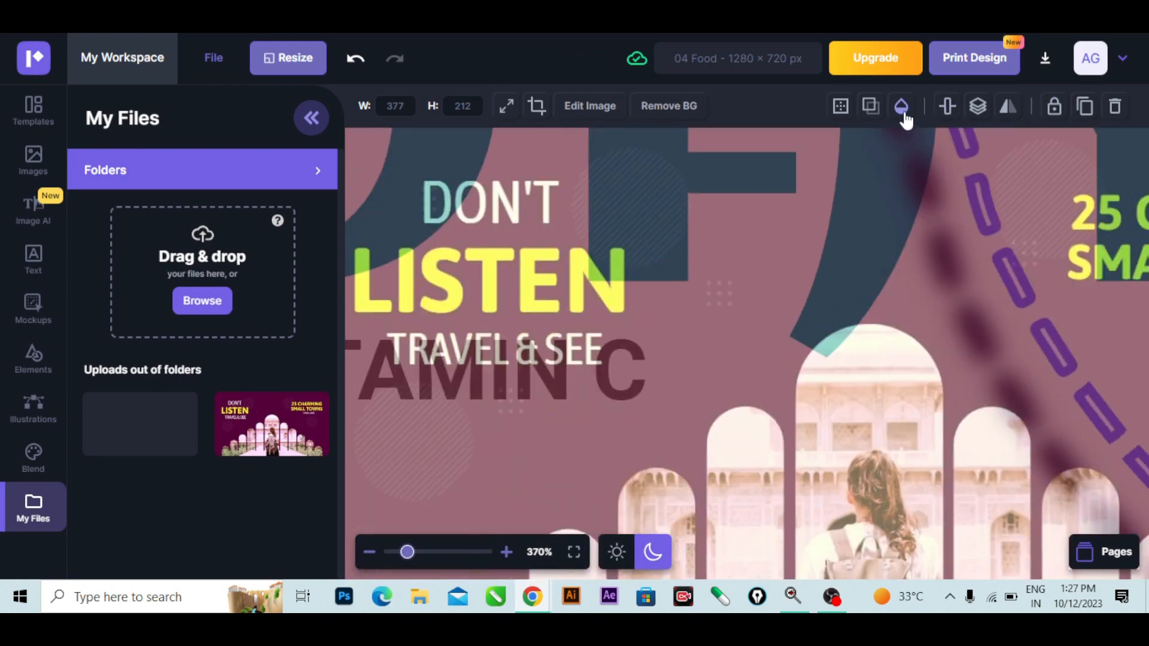
pyautogui.click(902, 107)
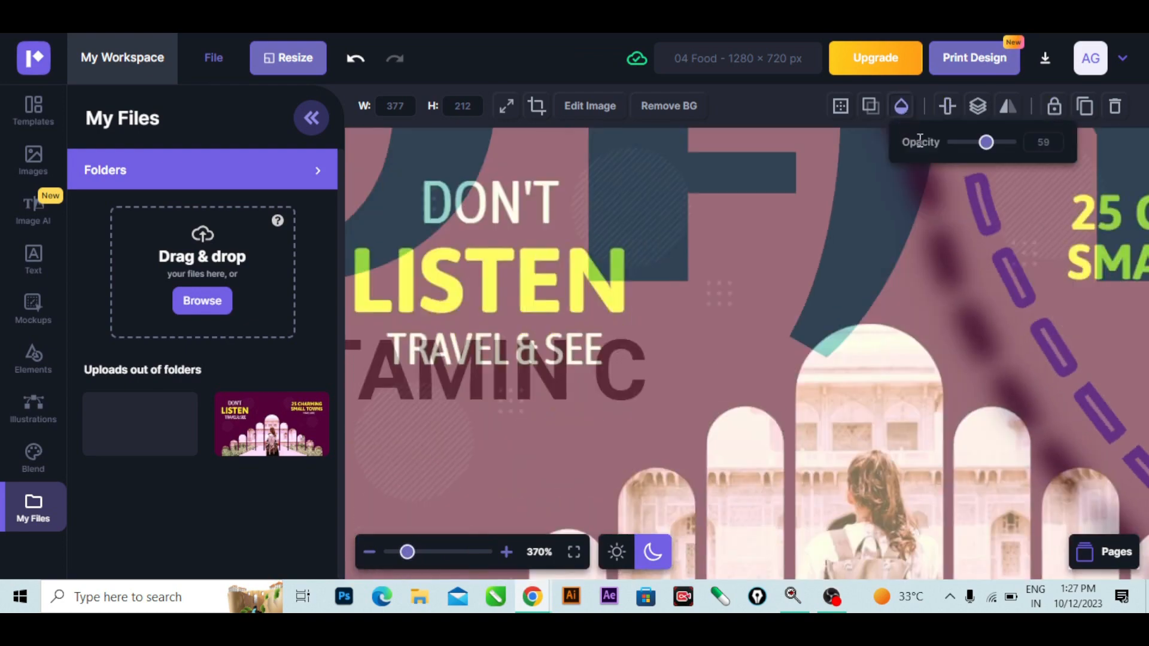
pyautogui.moveTo(969, 150); pyautogui.dragTo(962, 153)
pyautogui.scroll(-3, 571, 422)
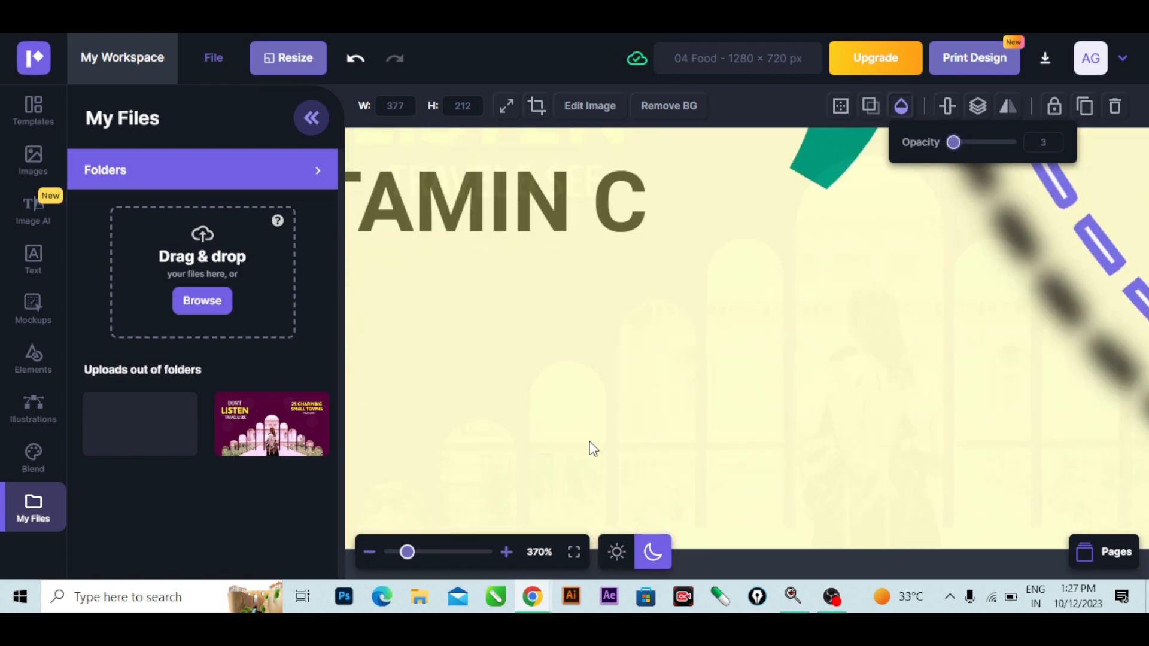
pyautogui.click(574, 553)
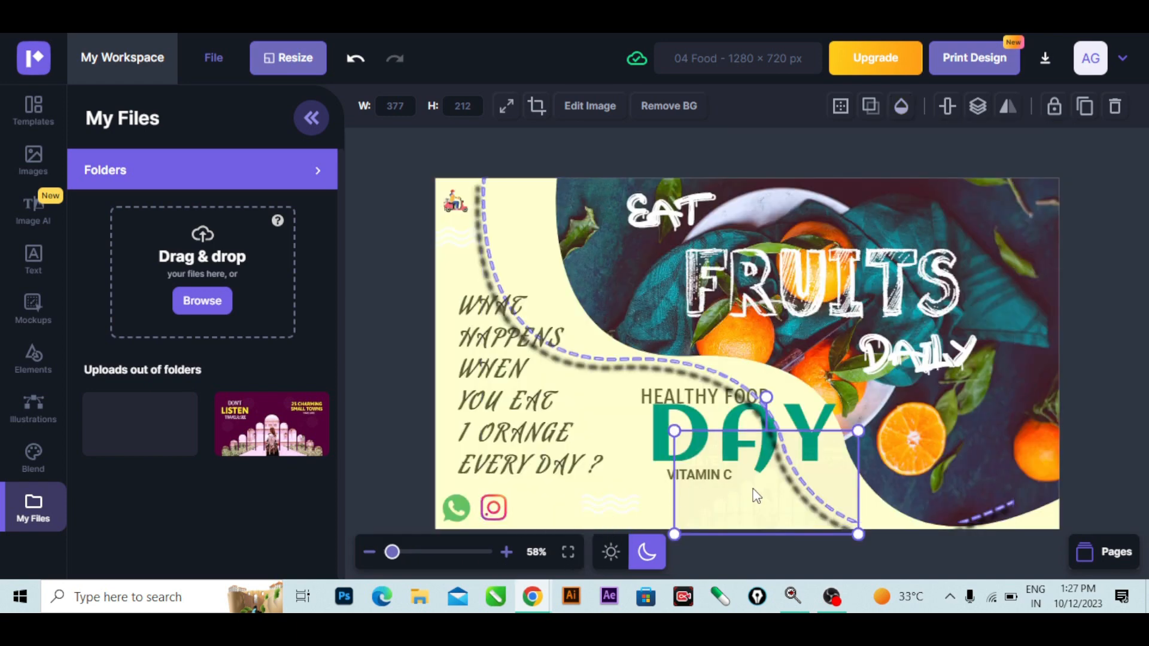
# Set the uploaded travel image's opacity to 37, then delete the image from the thumbnail.
pyautogui.click(901, 109)
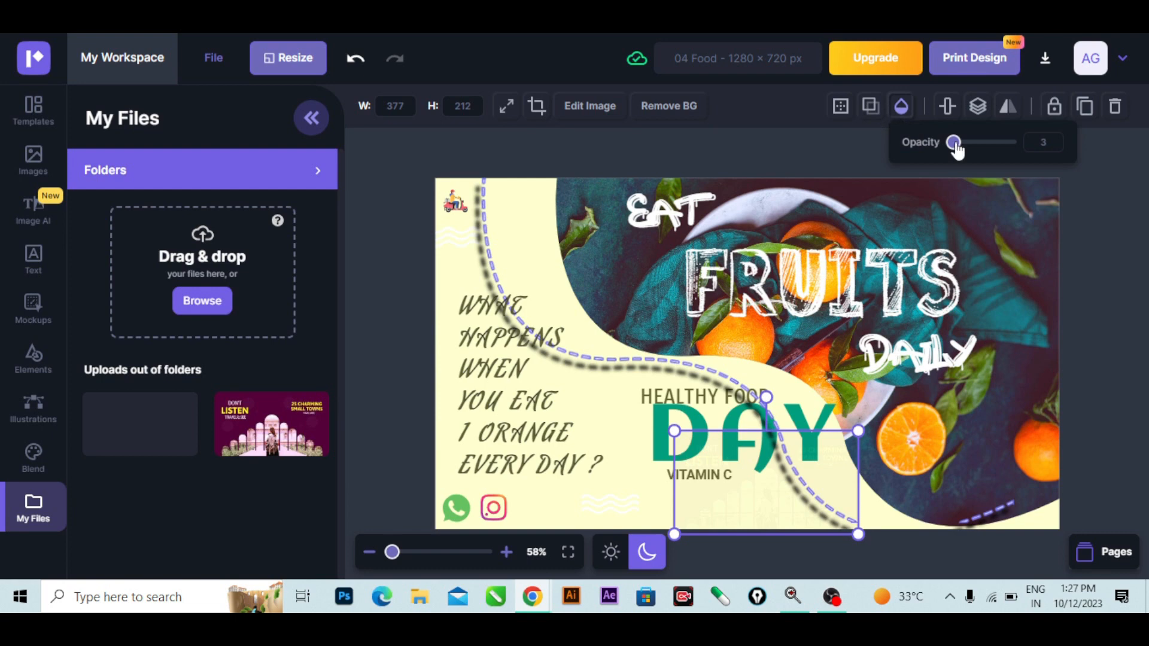
pyautogui.moveTo(954, 143); pyautogui.dragTo(973, 144)
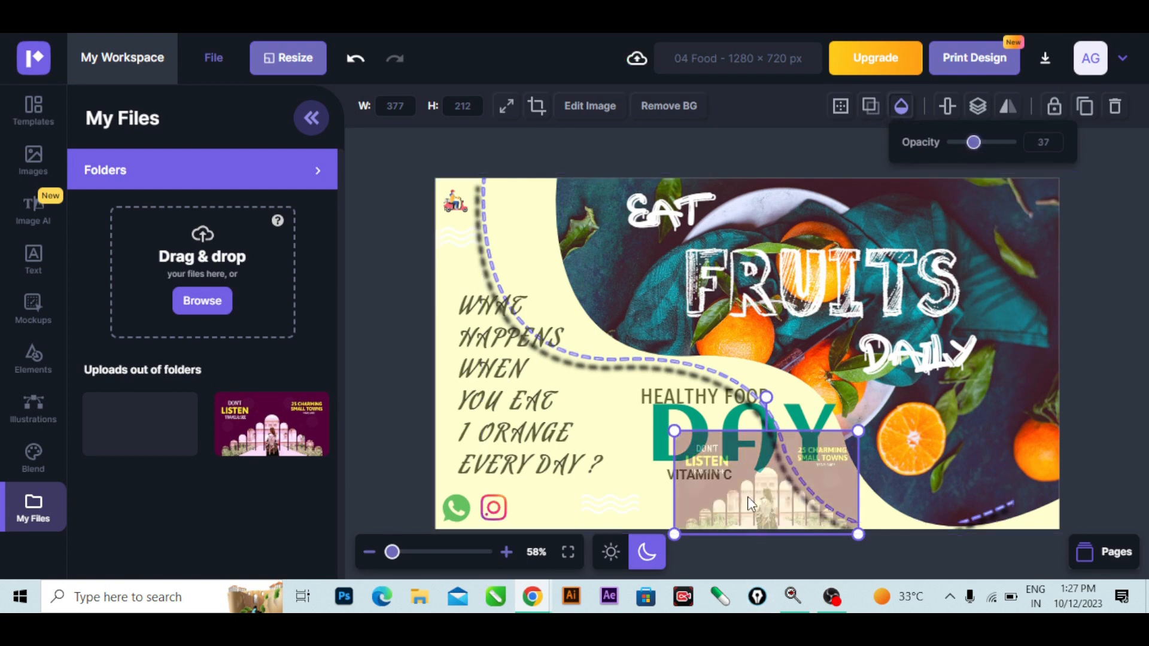
pyautogui.press('Delete')
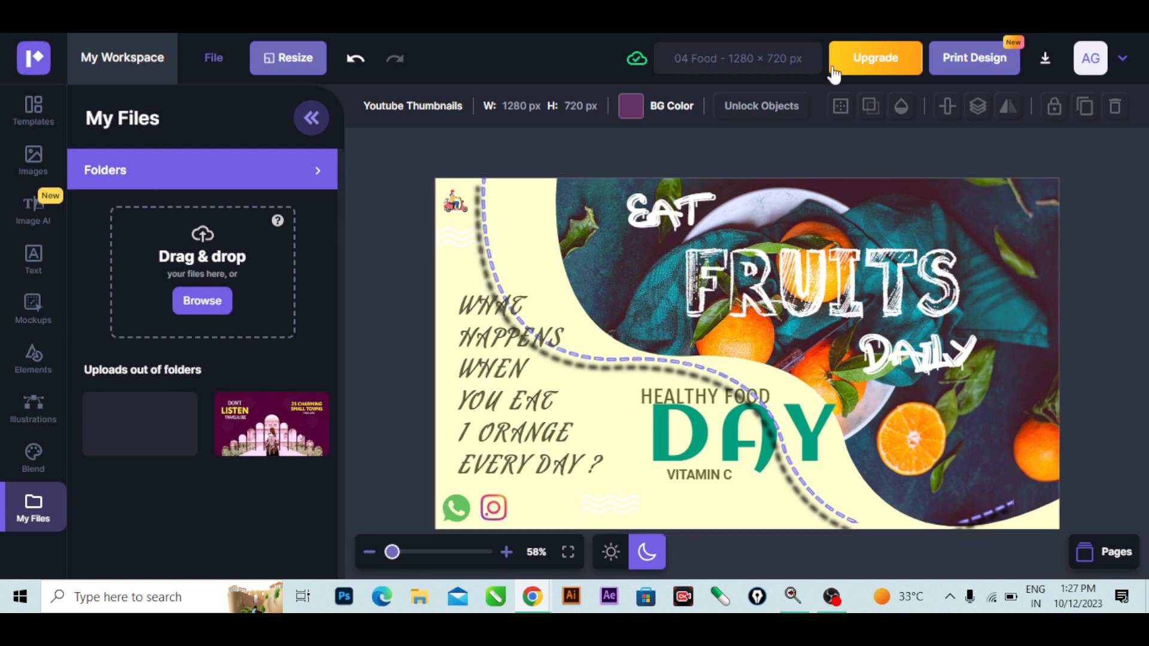
# Set the thumbnail's download format to JPG and raise its quality above 80.
pyautogui.click(1044, 60)
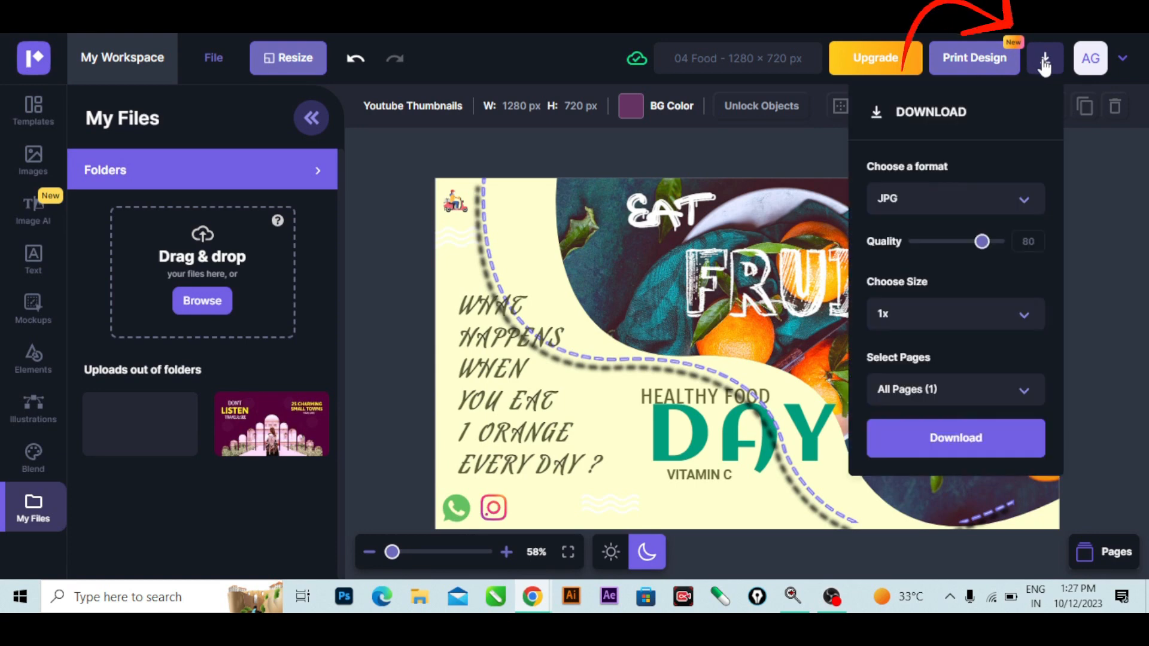
pyautogui.click(975, 200)
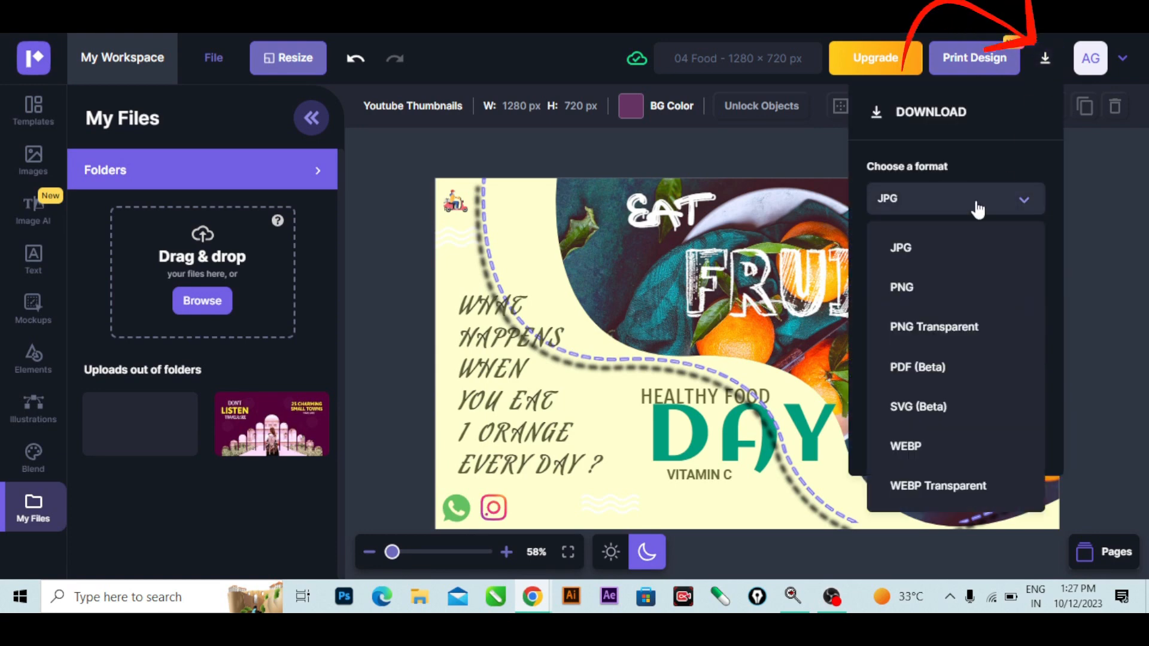
pyautogui.click(969, 253)
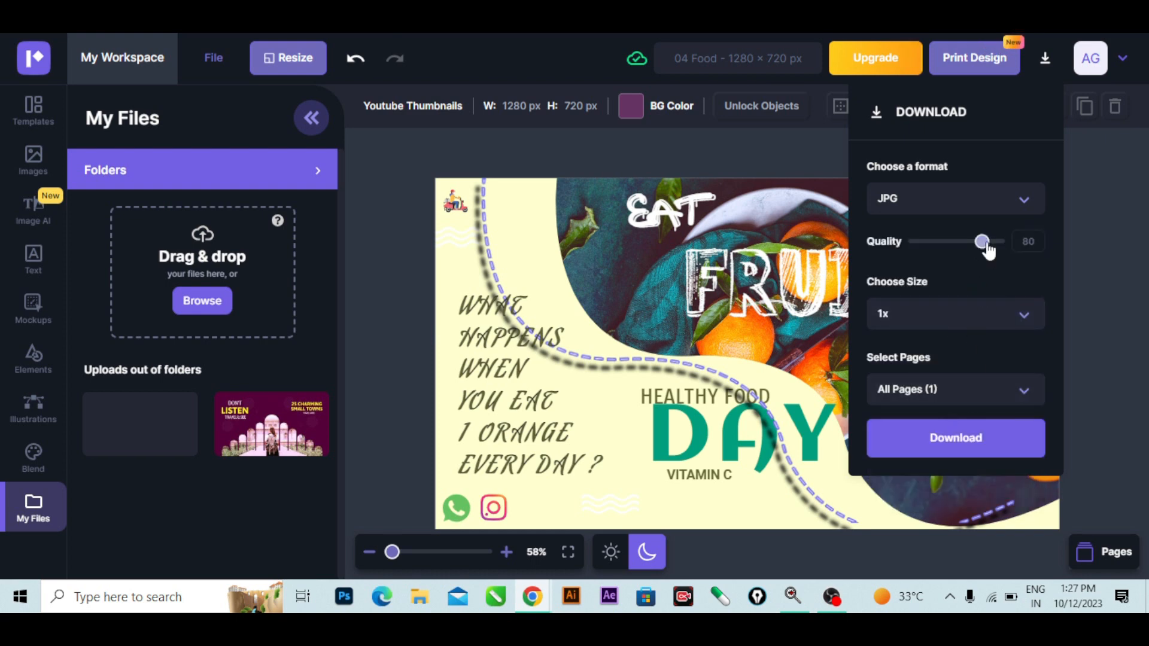
pyautogui.moveTo(984, 244); pyautogui.dragTo(999, 246)
# Download the thumbnail to the Desktop as the JPEG "04 Food - 1280 x 720 px" and view the saved image.
pyautogui.click(962, 440)
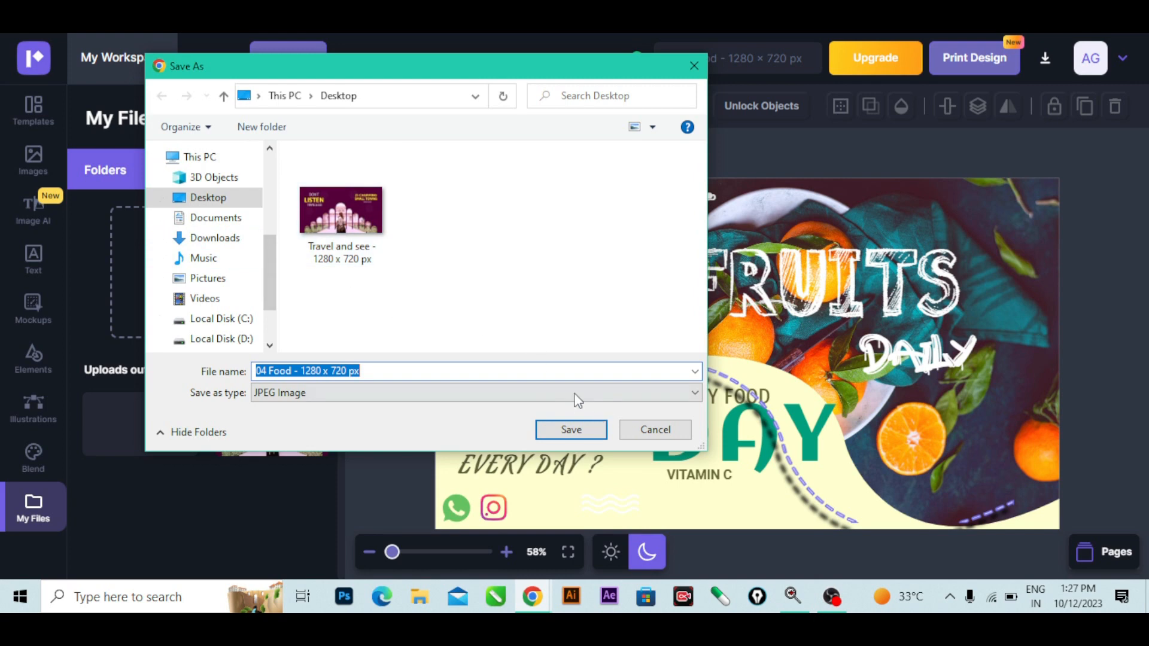
pyautogui.click(594, 440)
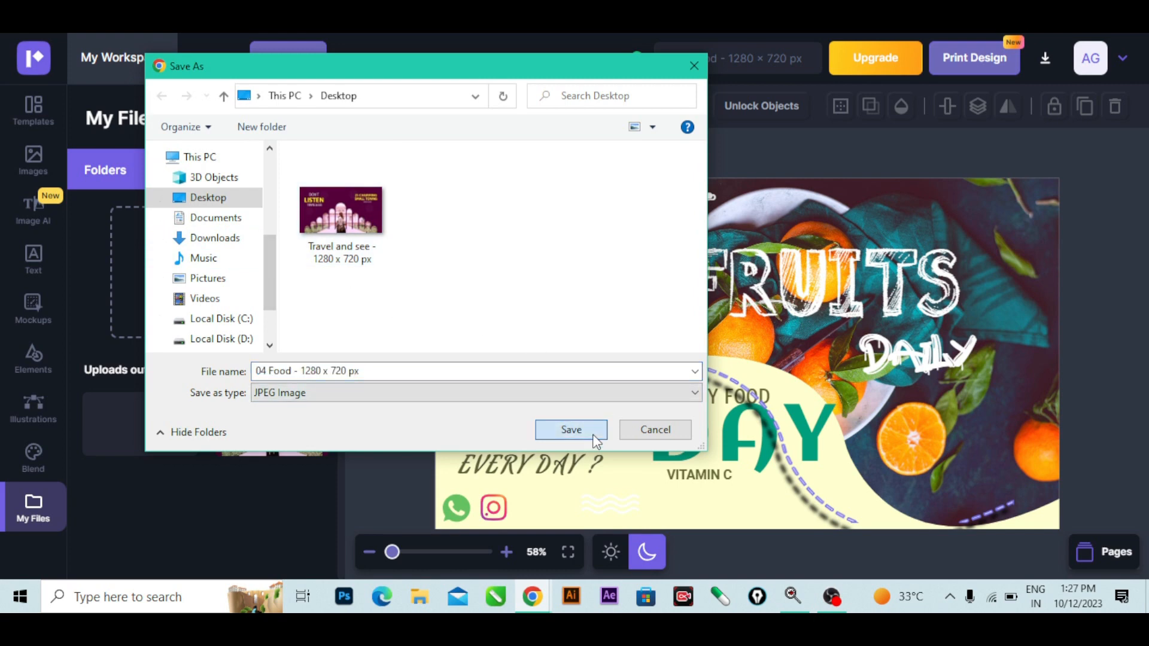
pyautogui.click(596, 440)
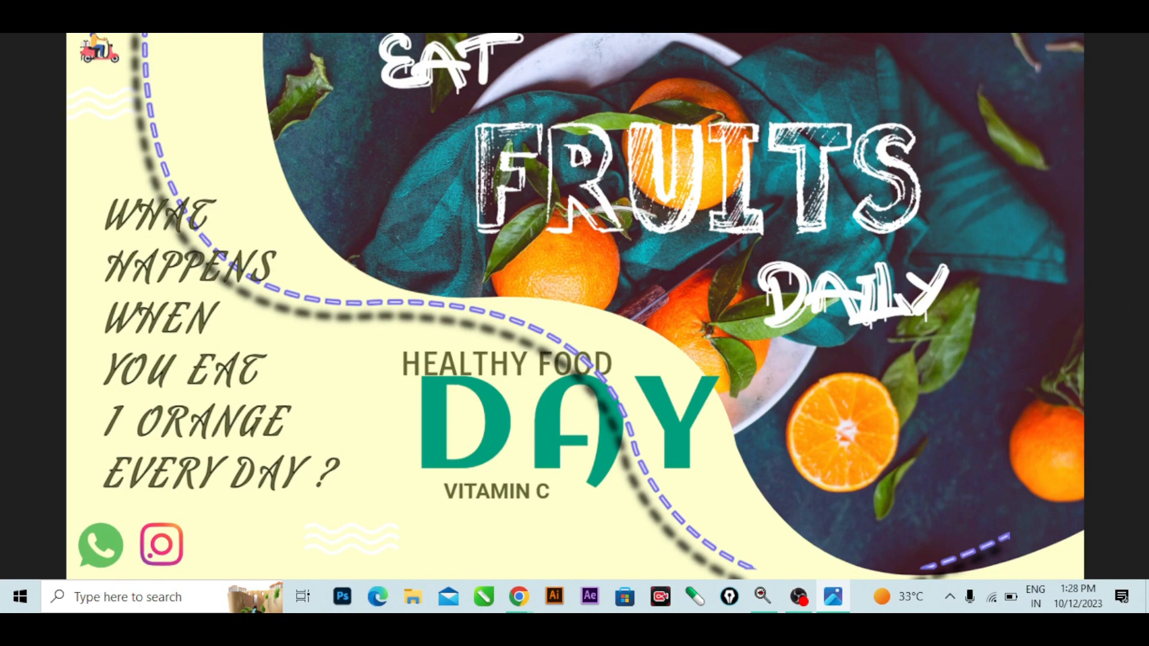
pyautogui.press('Escape')
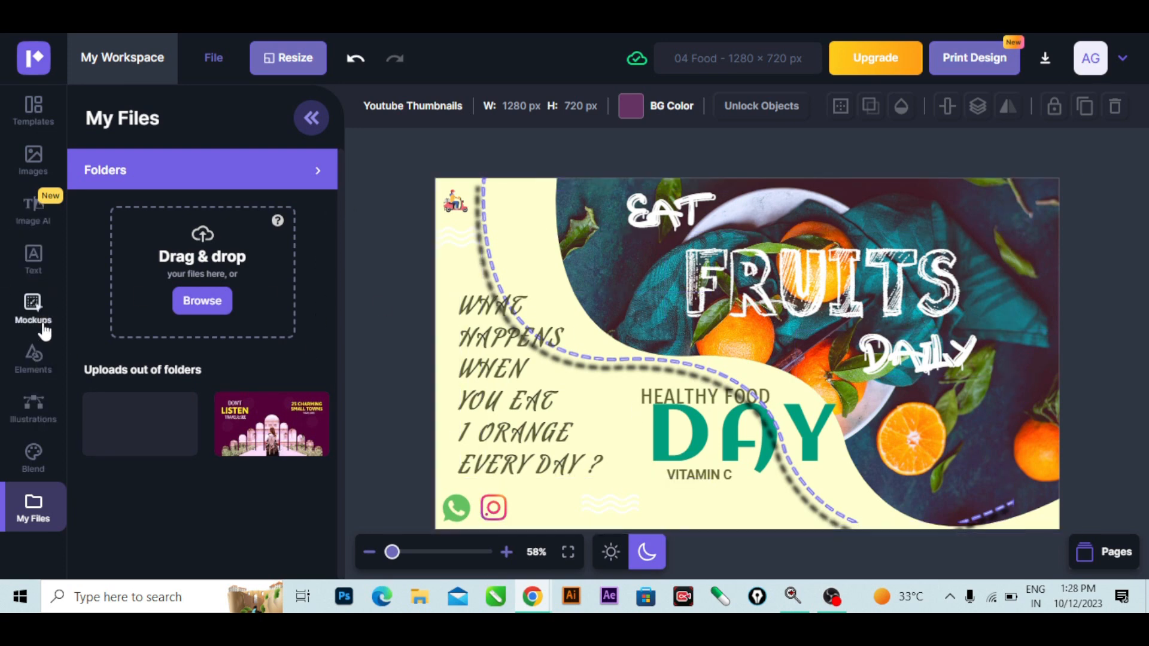
# Browse the Youtube Thumbnails templates and apply the "History of Statue of Liberty" template.
pyautogui.click(38, 120)
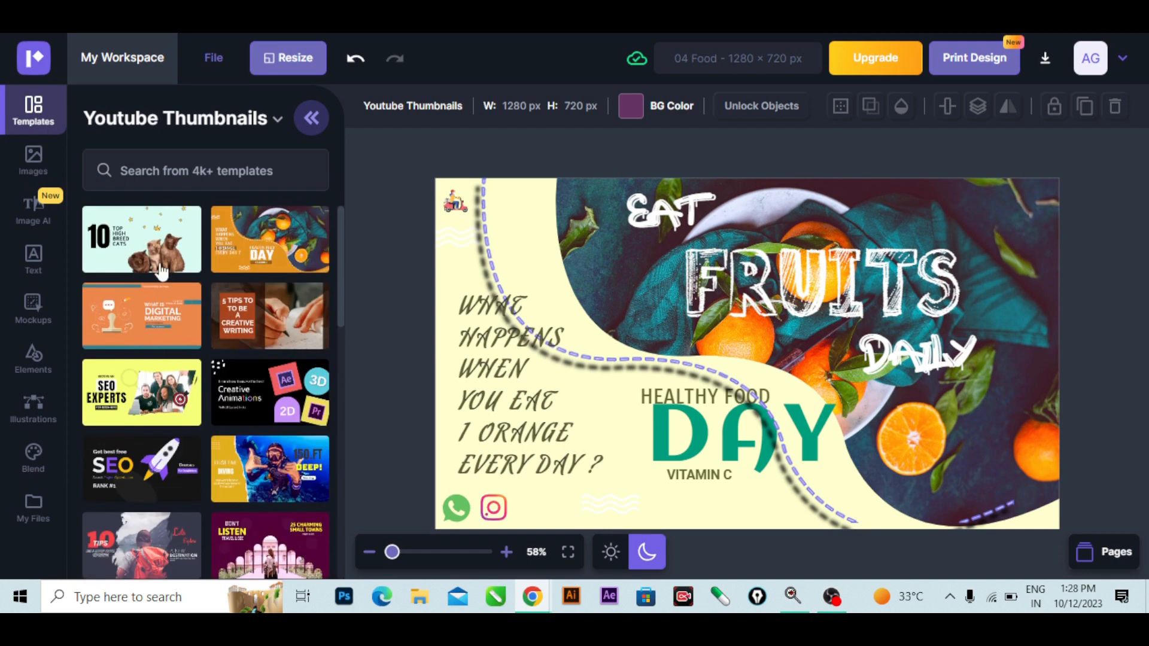
pyautogui.scroll(-3, 207, 396)
pyautogui.scroll(-4, 215, 410)
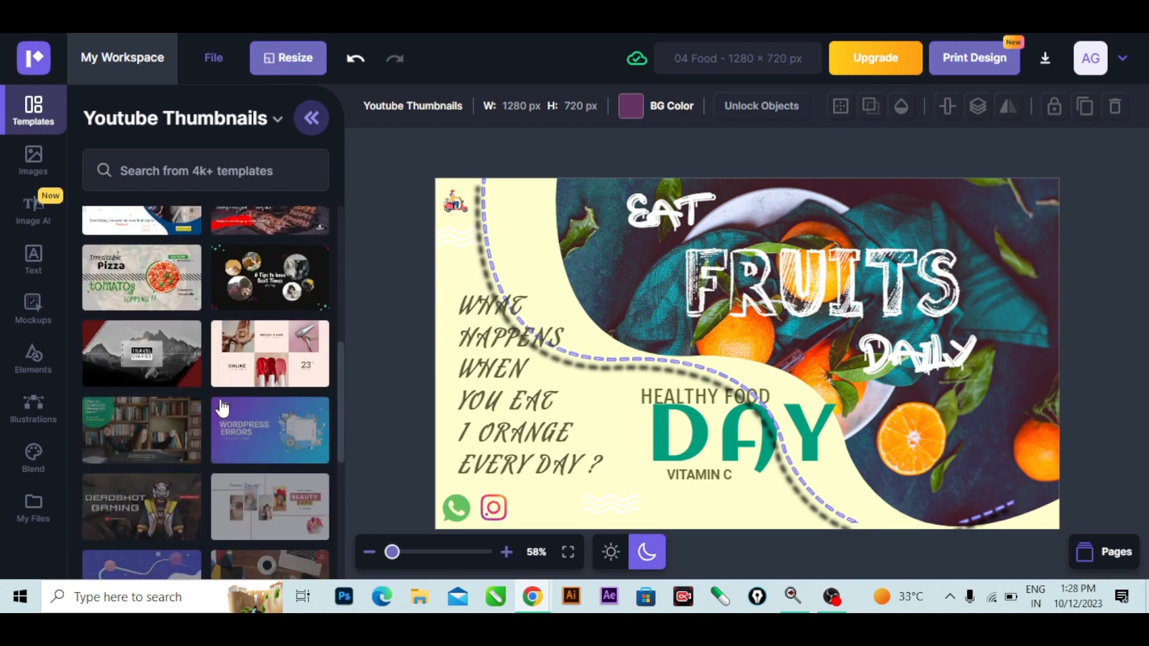
pyautogui.scroll(-10, 221, 408)
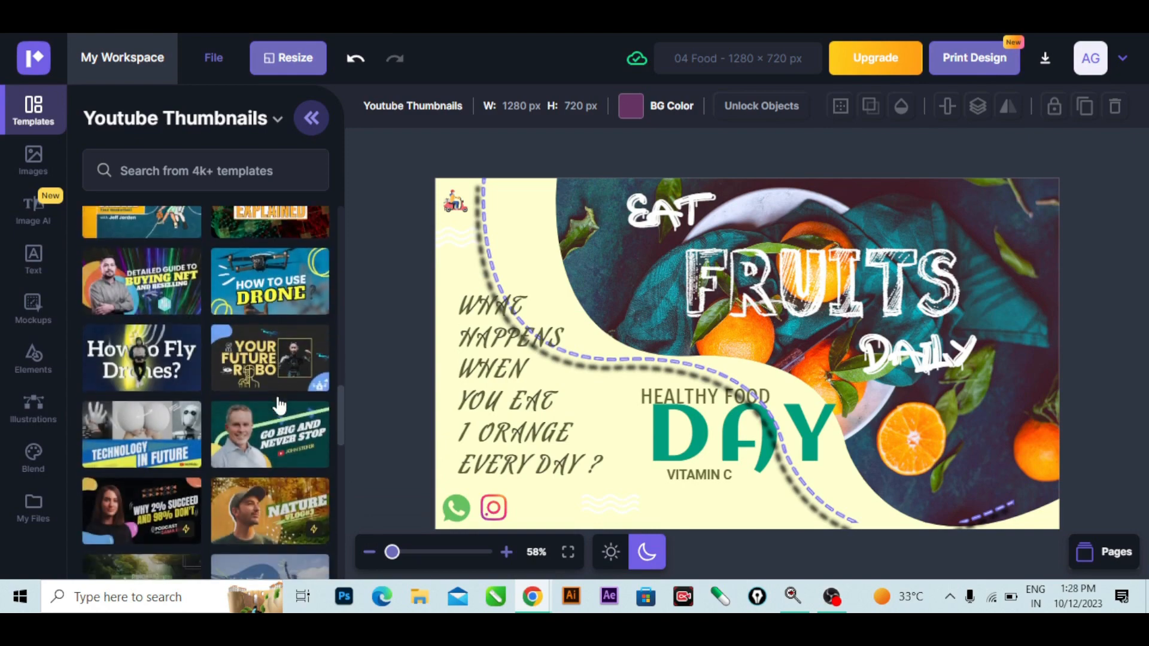
pyautogui.scroll(-5, 279, 405)
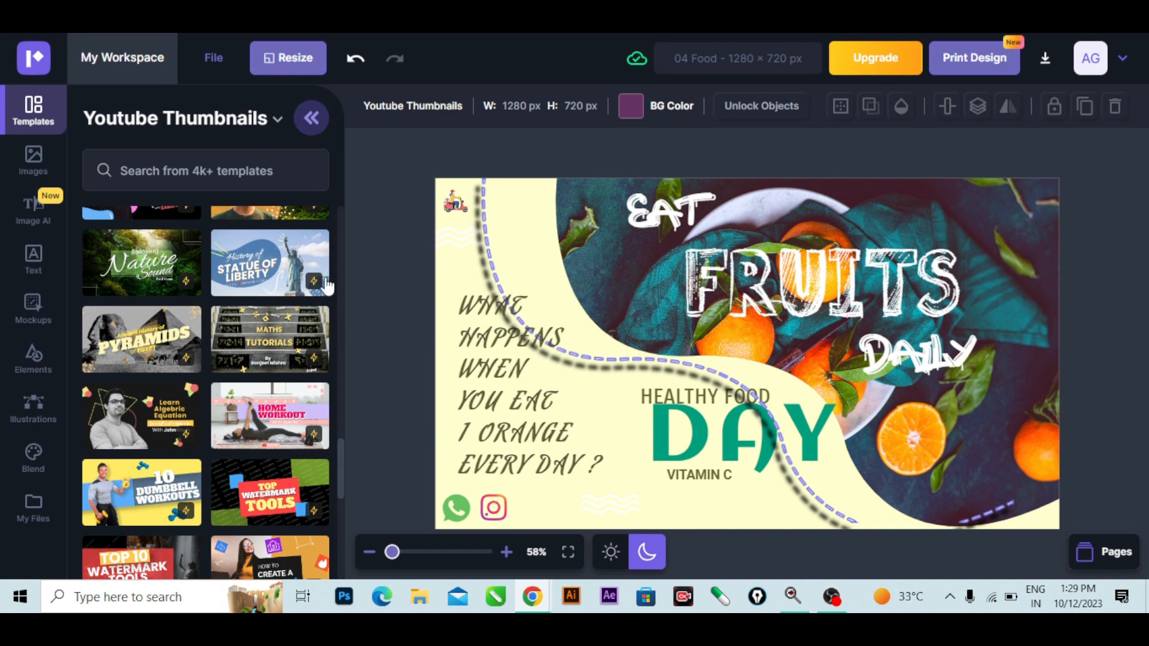
pyautogui.click(282, 277)
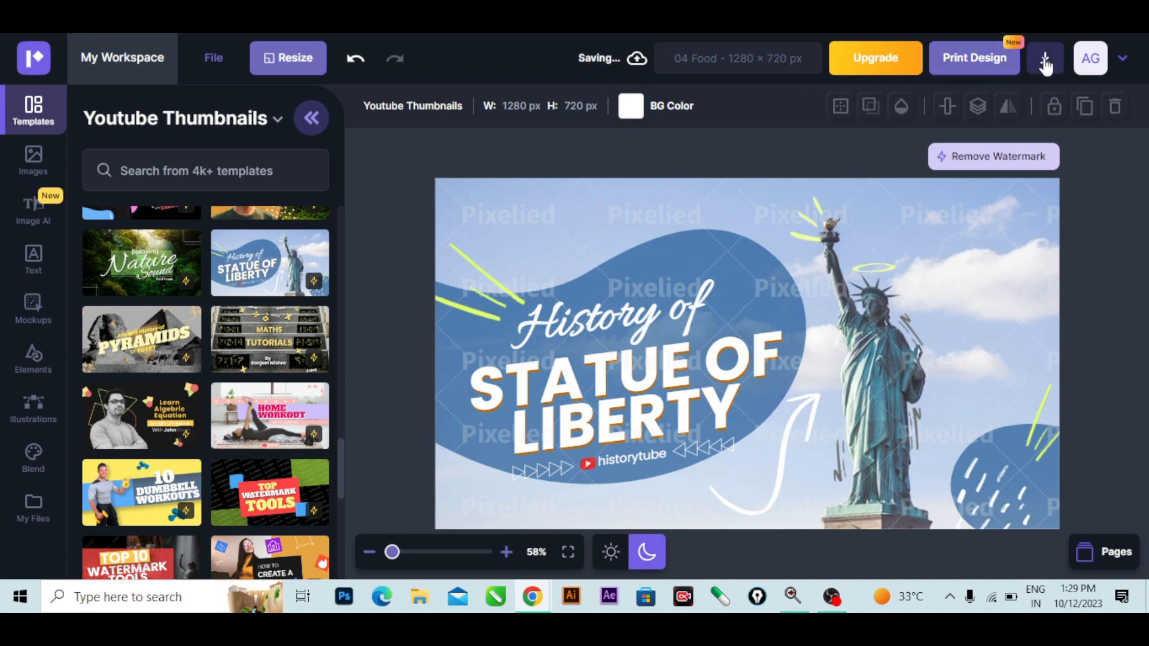
pyautogui.click(1044, 58)
pyautogui.click(946, 436)
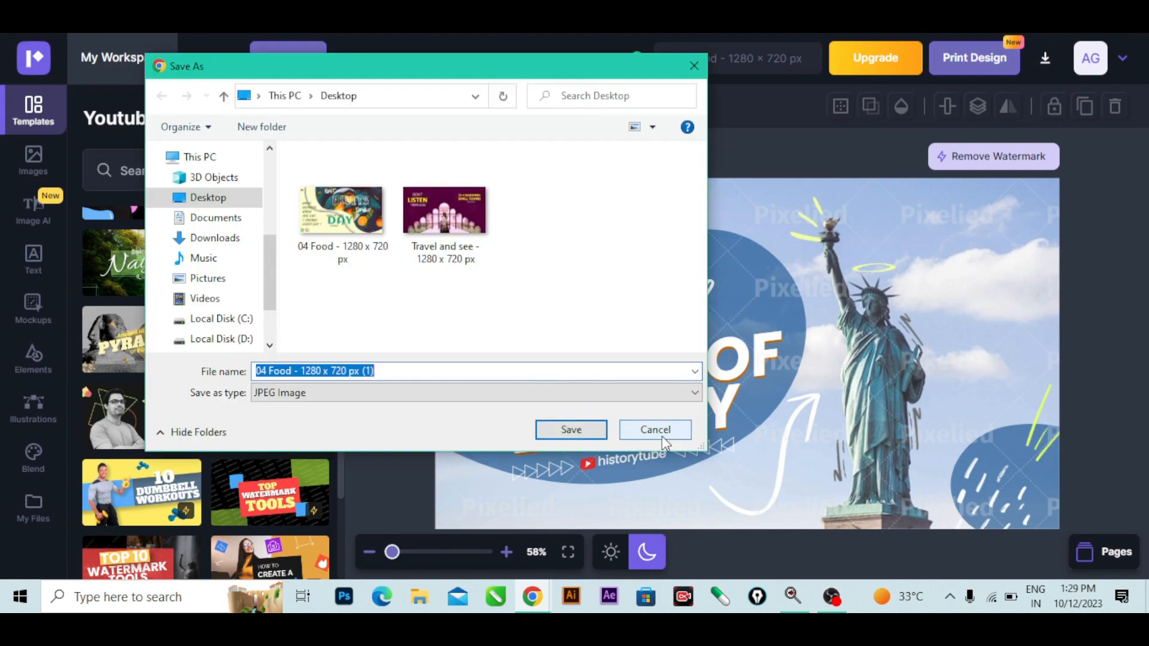
pyautogui.click(663, 439)
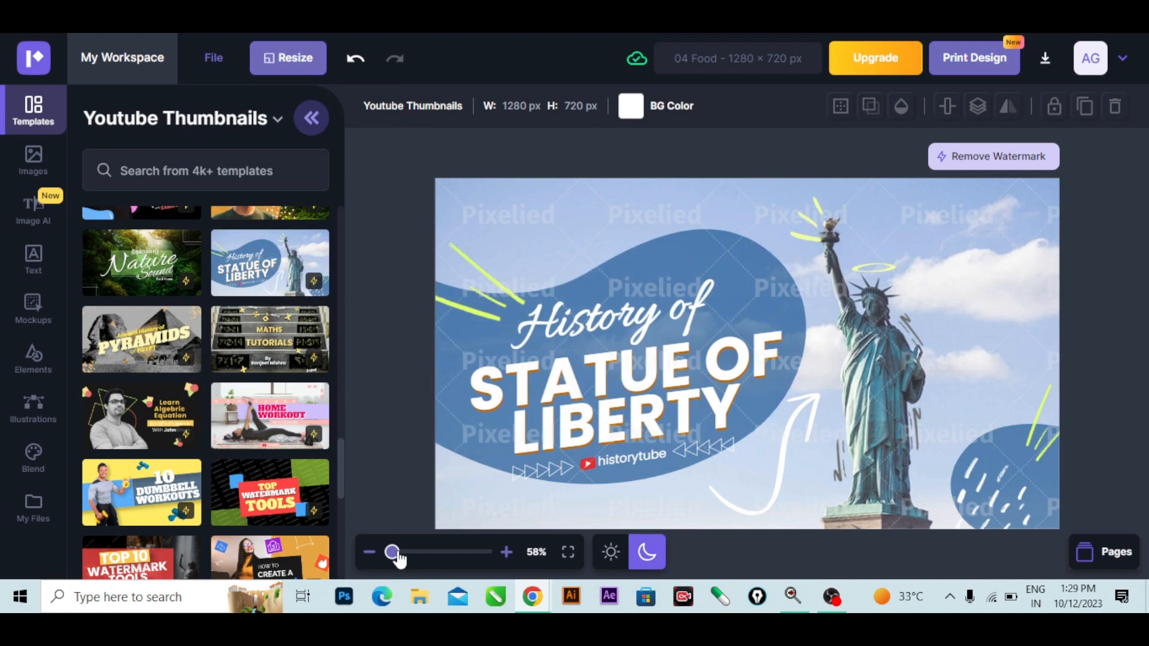
pyautogui.moveTo(398, 558)
pyautogui.mouseDown()
pyautogui.moveTo(423, 551)
pyautogui.moveTo(387, 551)
pyautogui.moveTo(410, 554)
pyautogui.moveTo(395, 558)
pyautogui.mouseUp()
pyautogui.moveTo(394, 558); pyautogui.dragTo(396, 557)
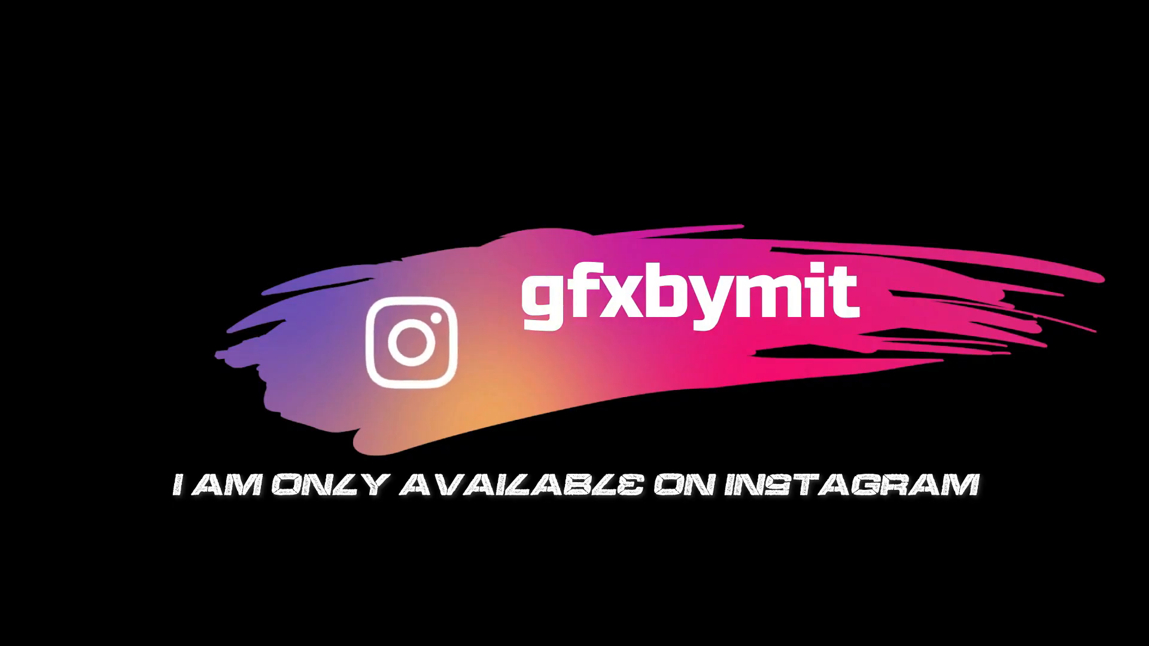